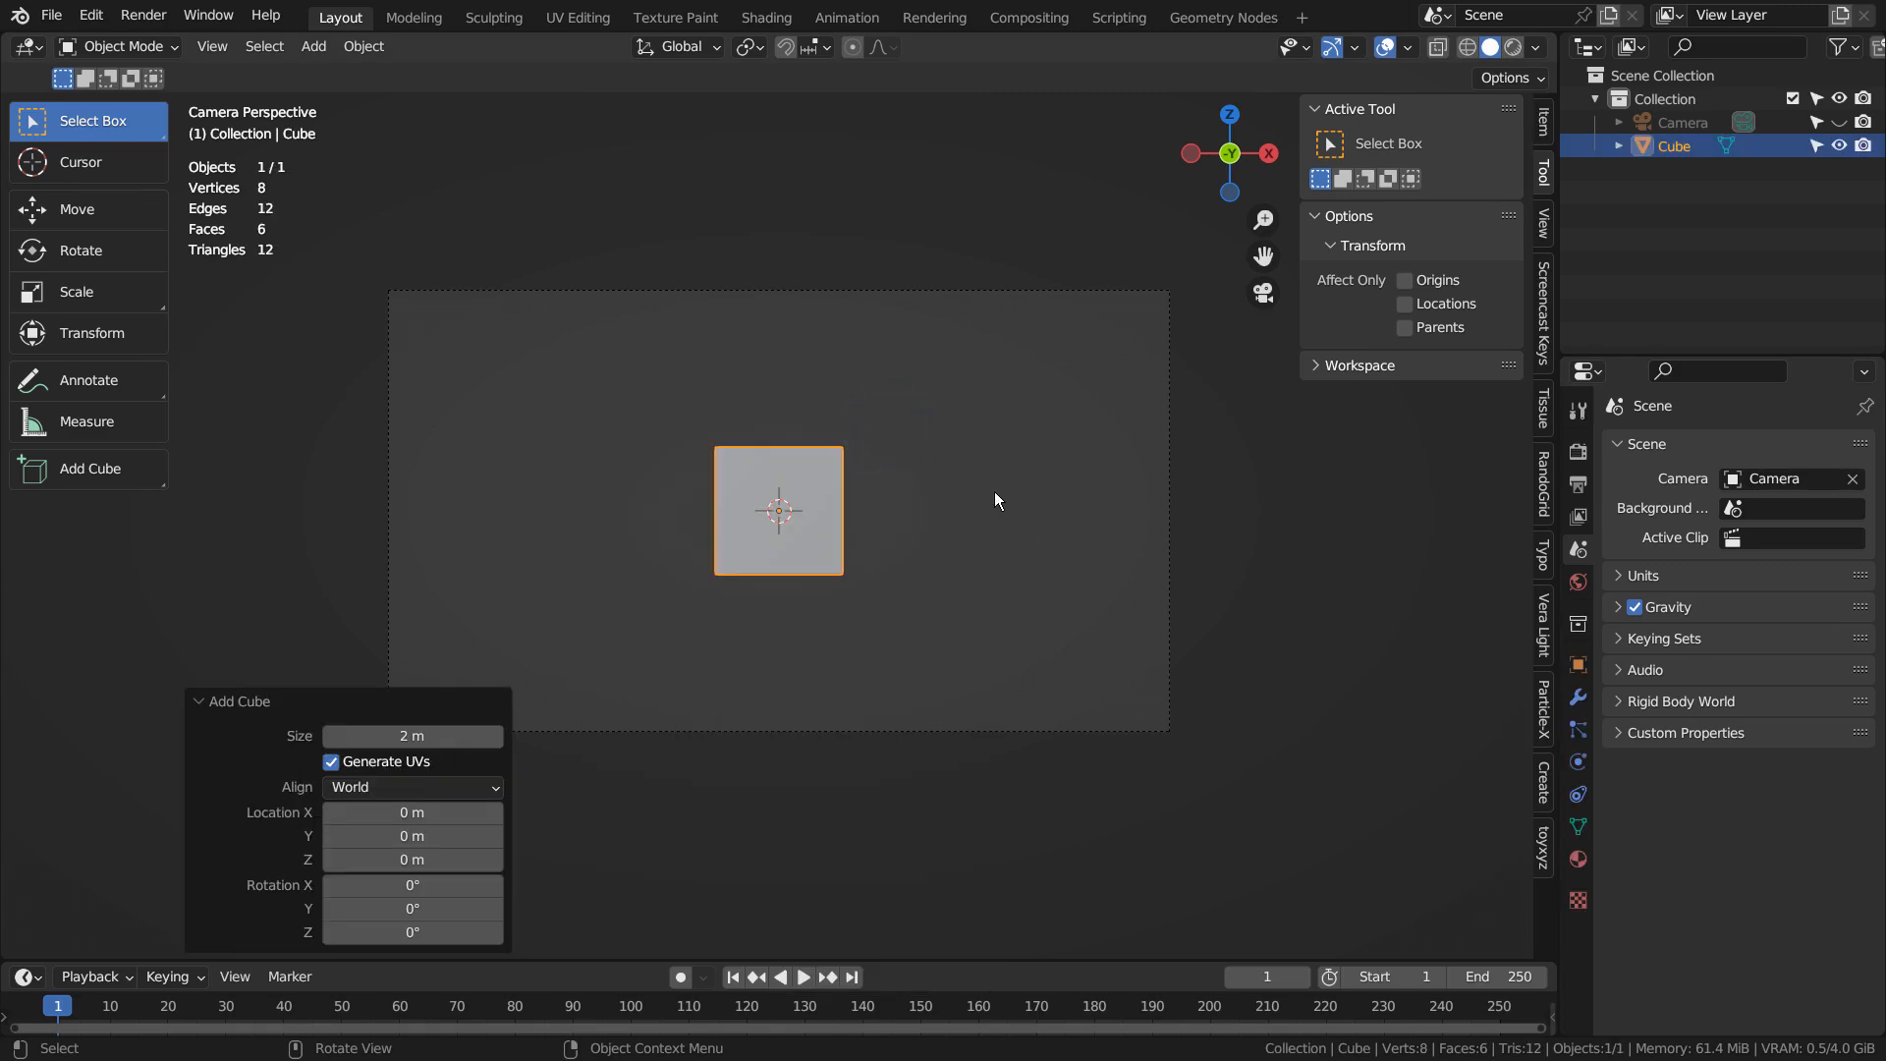
Step: Inset the cube's top face by about 0.115 m in edit mode
{"action": "key", "text": "KP_7"}
{"action": "key", "text": "Tab"}
{"action": "scroll", "coordinate": [872, 520], "scroll_direction": "up", "scroll_amount": 3}
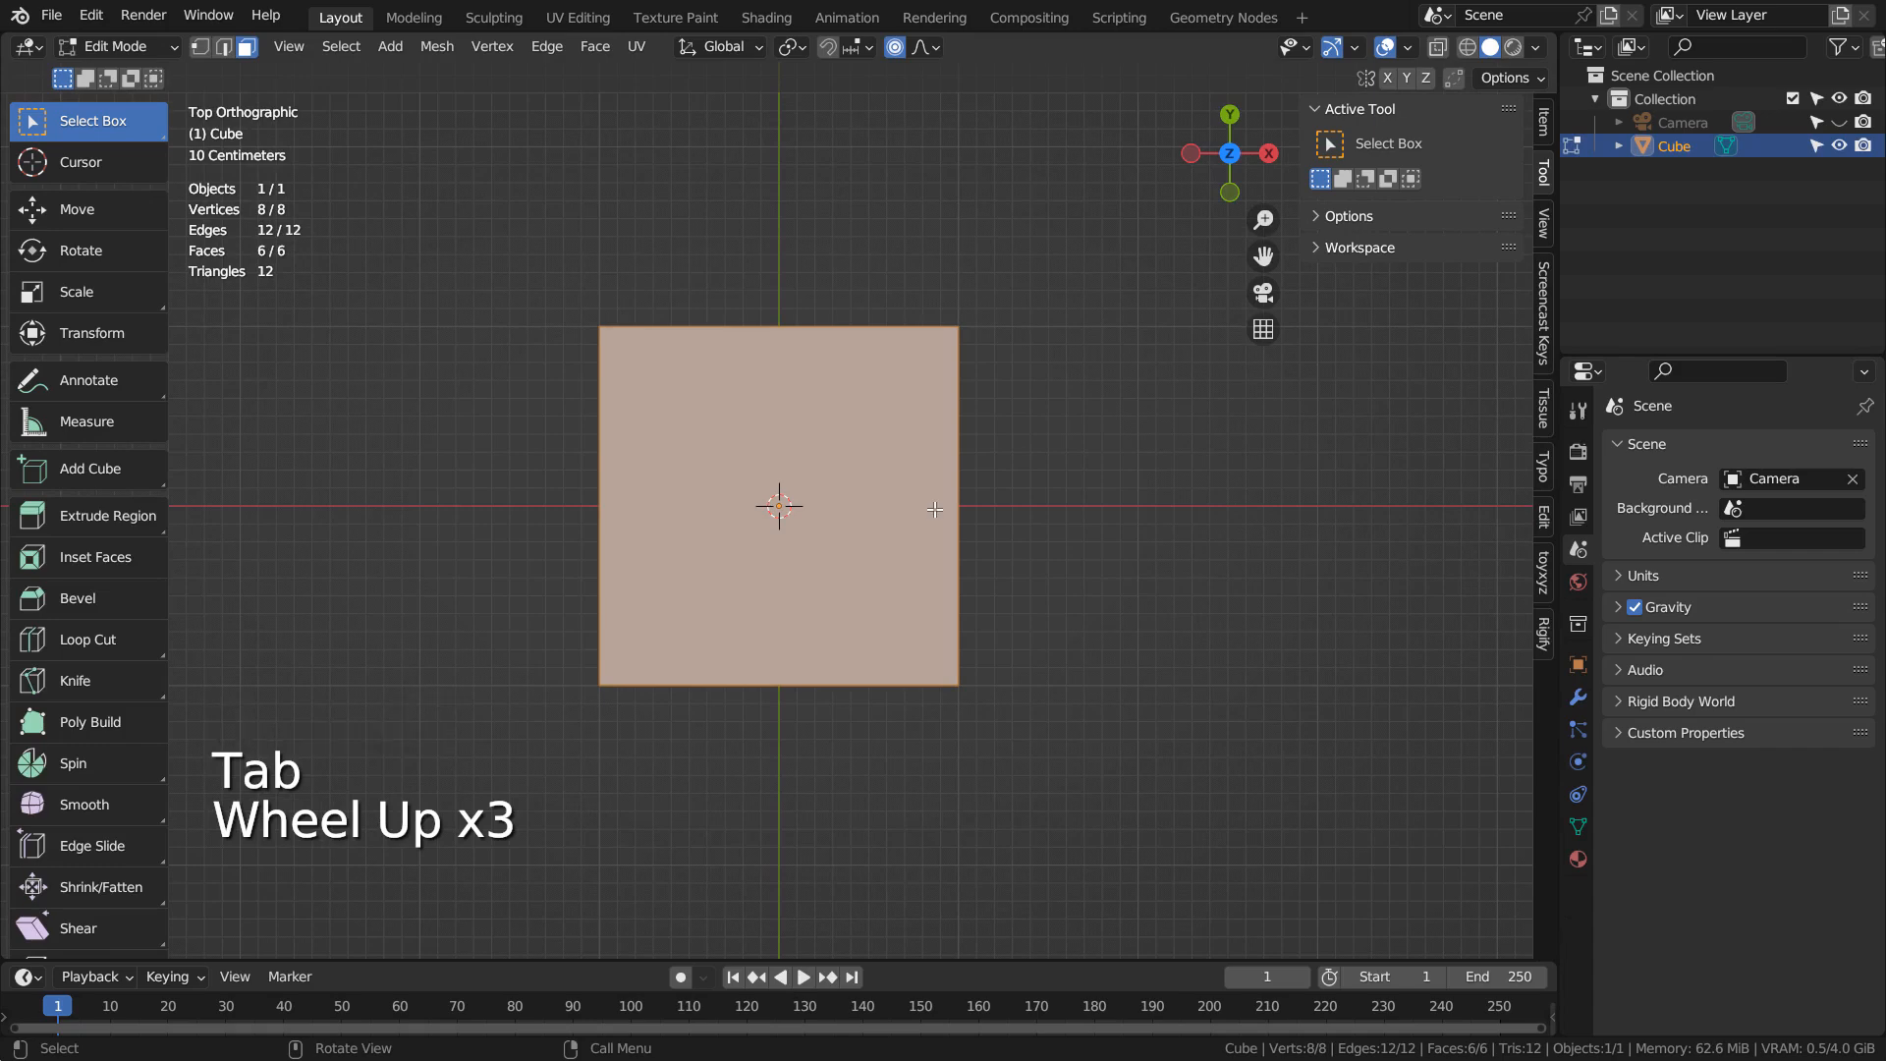
{"action": "key", "text": "3"}
{"action": "left_click", "coordinate": [810, 492]}
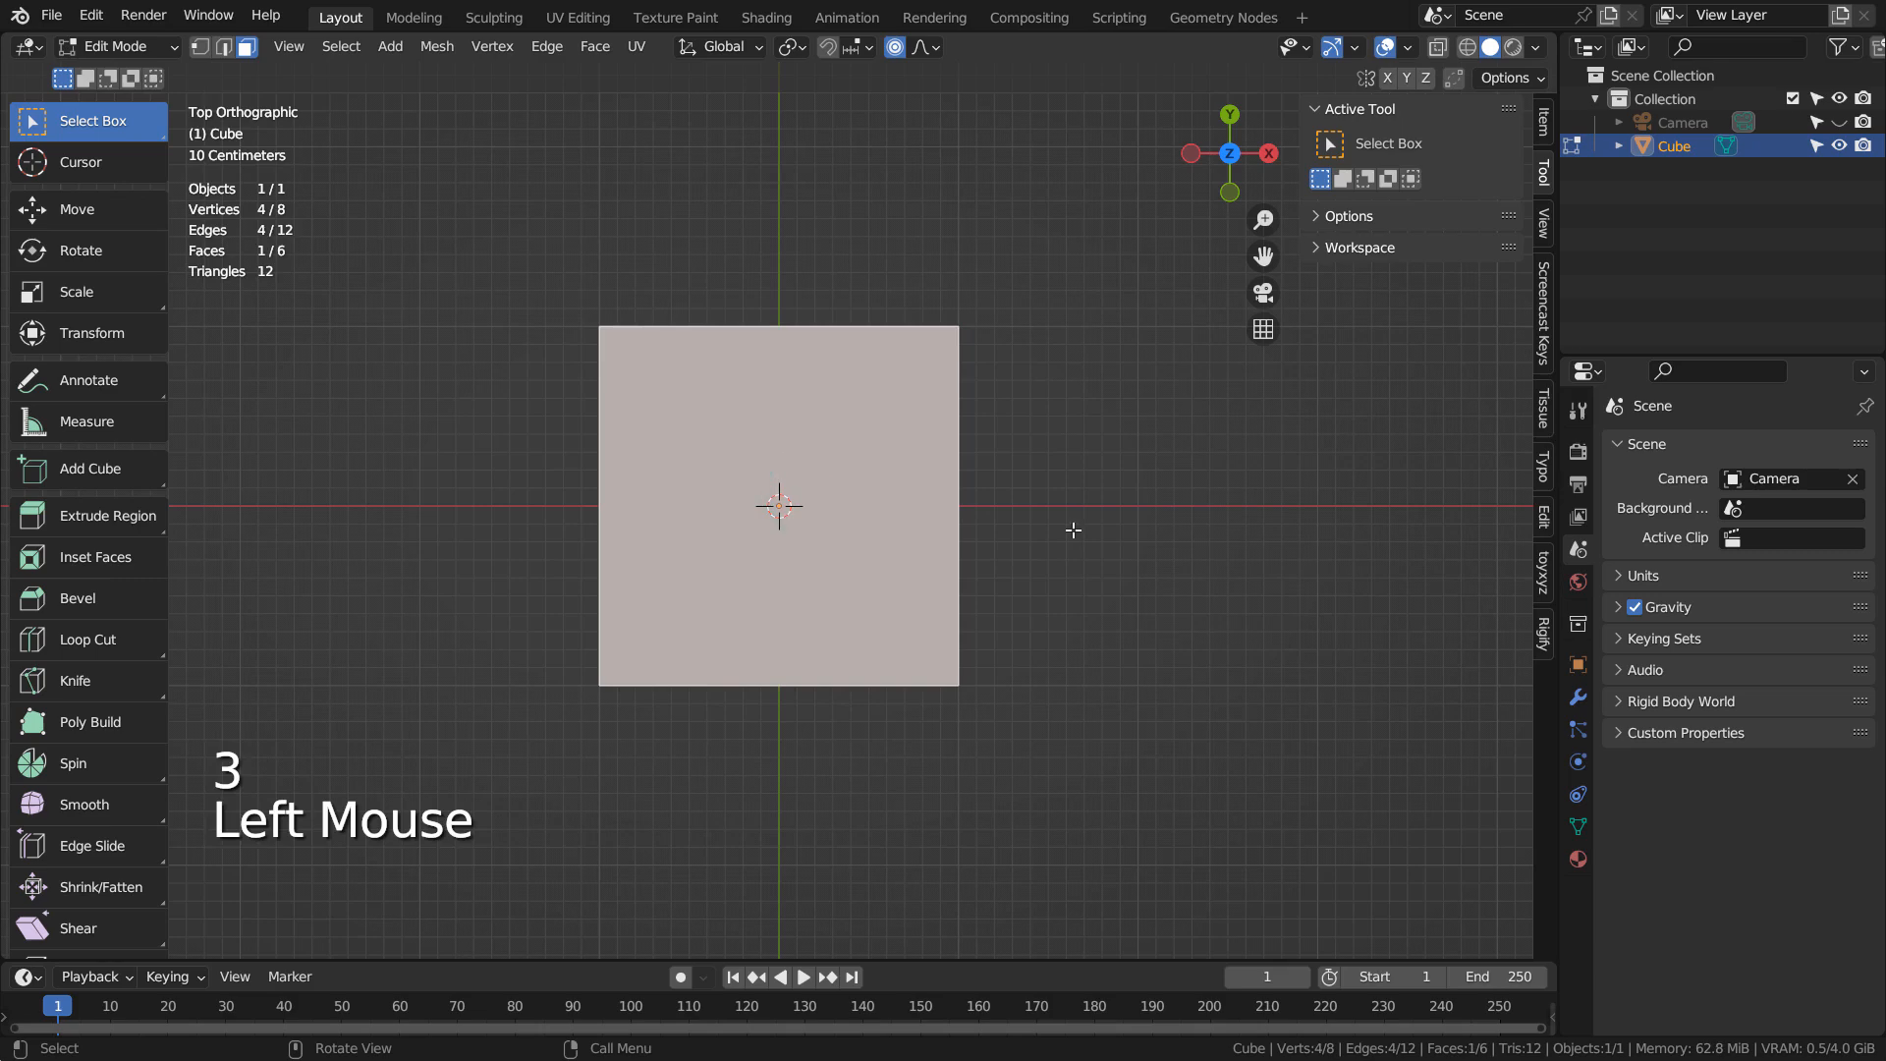
{"action": "key", "text": "i"}
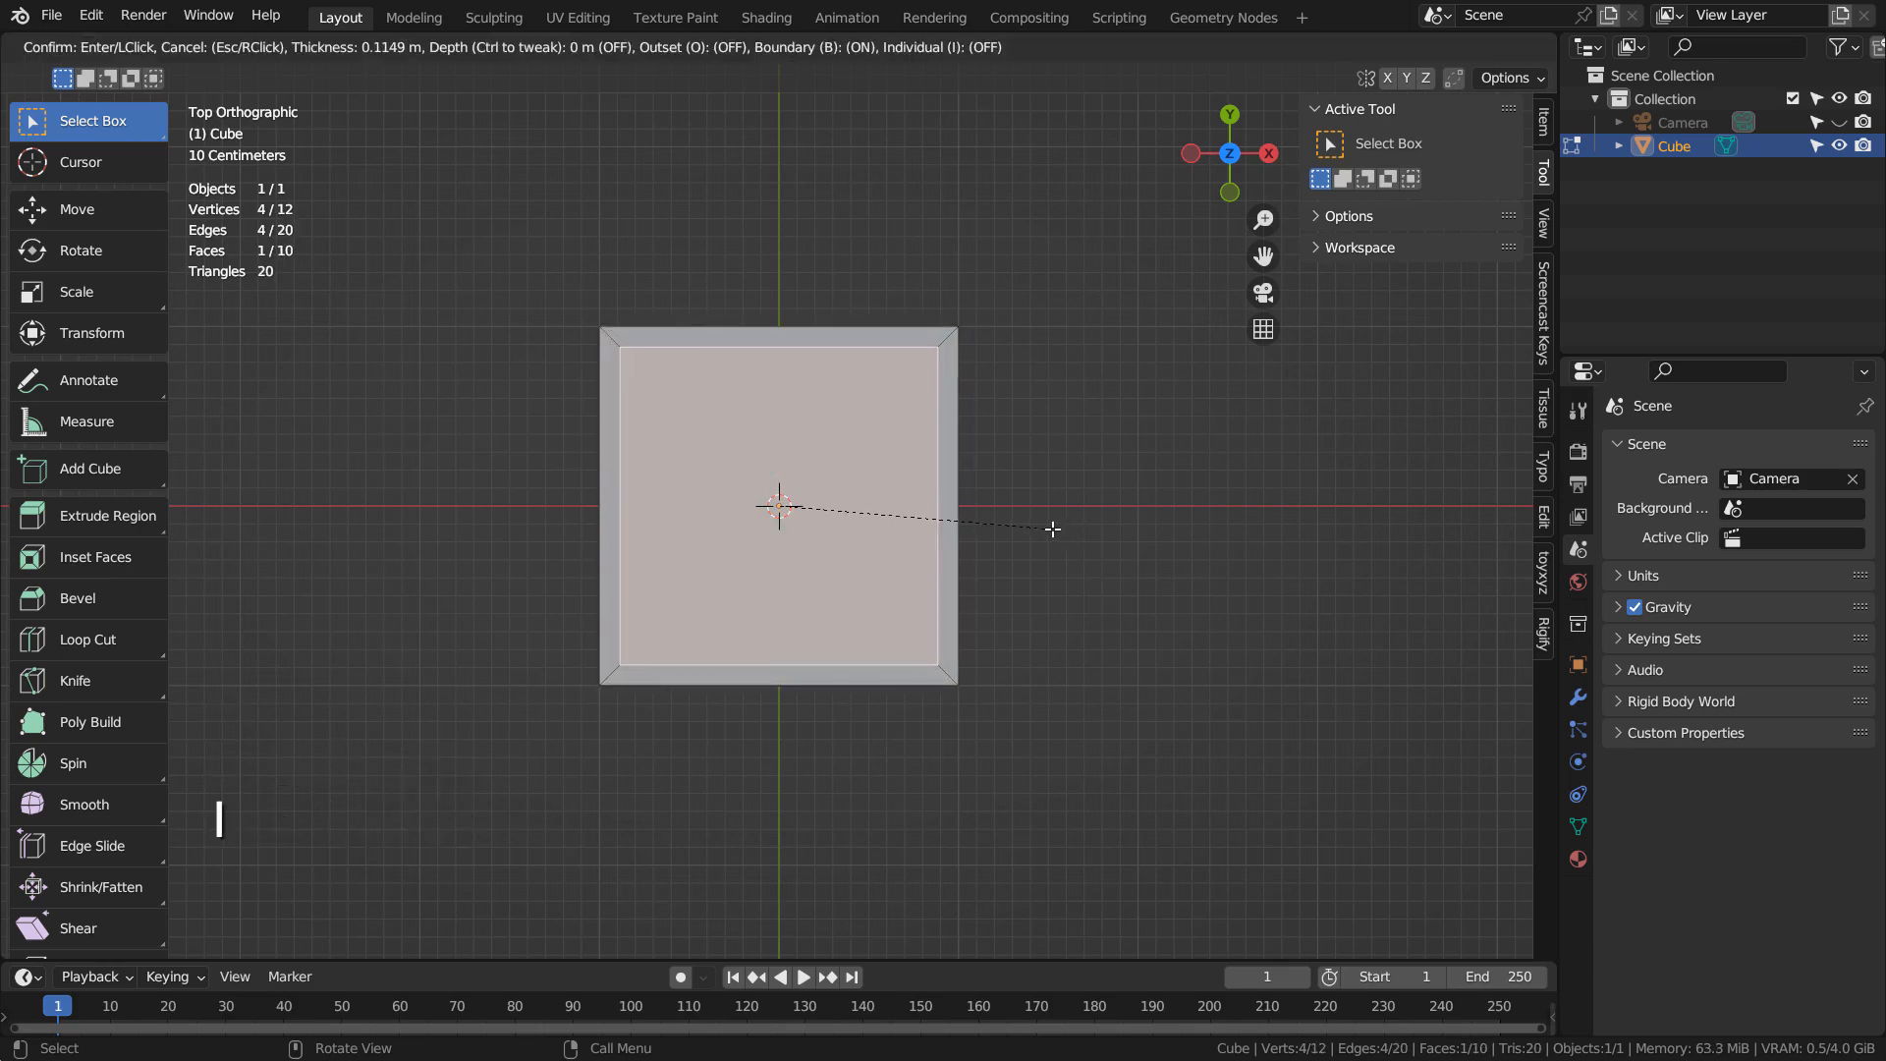
{"action": "left_click", "coordinate": [1052, 529]}
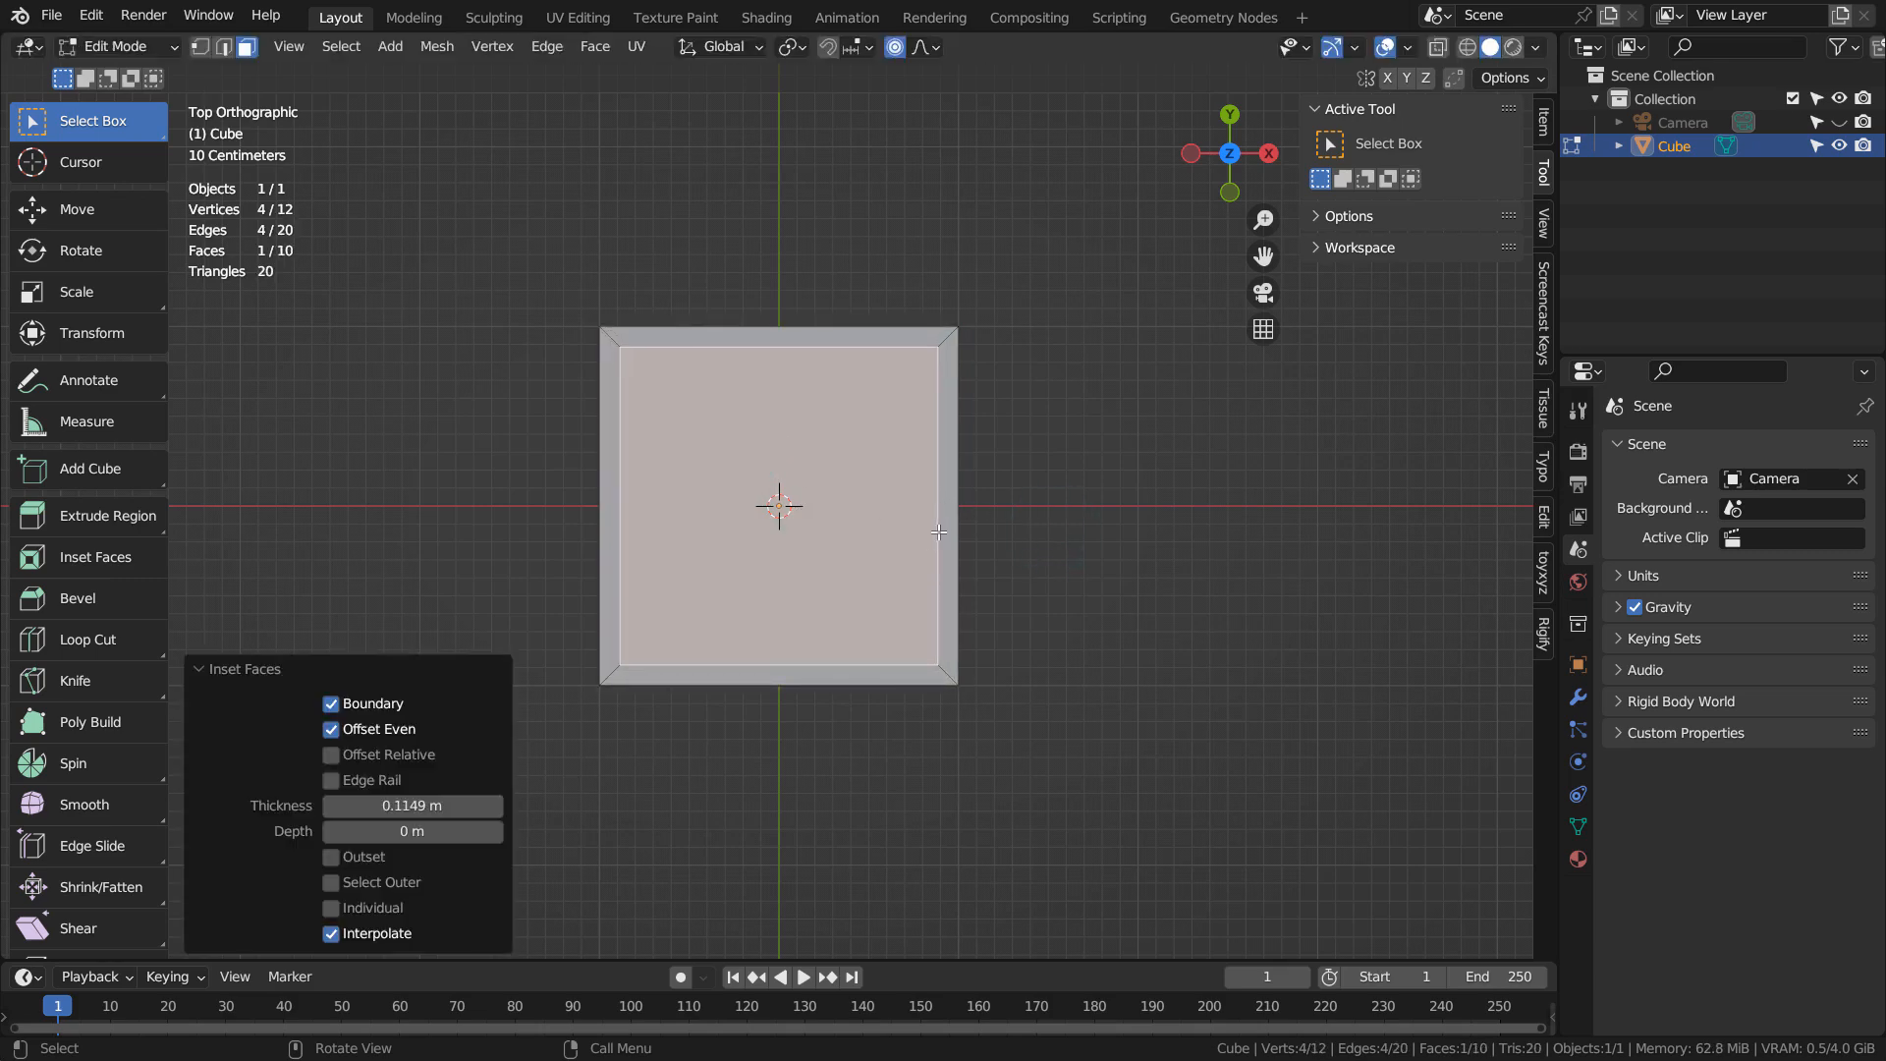
Step: Extrude the inset top face down into the cube to form an open hollow box, and return to object mode
{"action": "middle_click_drag", "start_coordinate": [840, 726], "coordinate": [836, 354]}
{"action": "middle_click_drag", "start_coordinate": [832, 488], "coordinate": [894, 392]}
{"action": "key", "text": "e"}
{"action": "left_click", "coordinate": [1098, 665]}
{"action": "middle_click_drag", "start_coordinate": [1098, 665], "coordinate": [1048, 627]}
{"action": "key", "text": "Tab"}
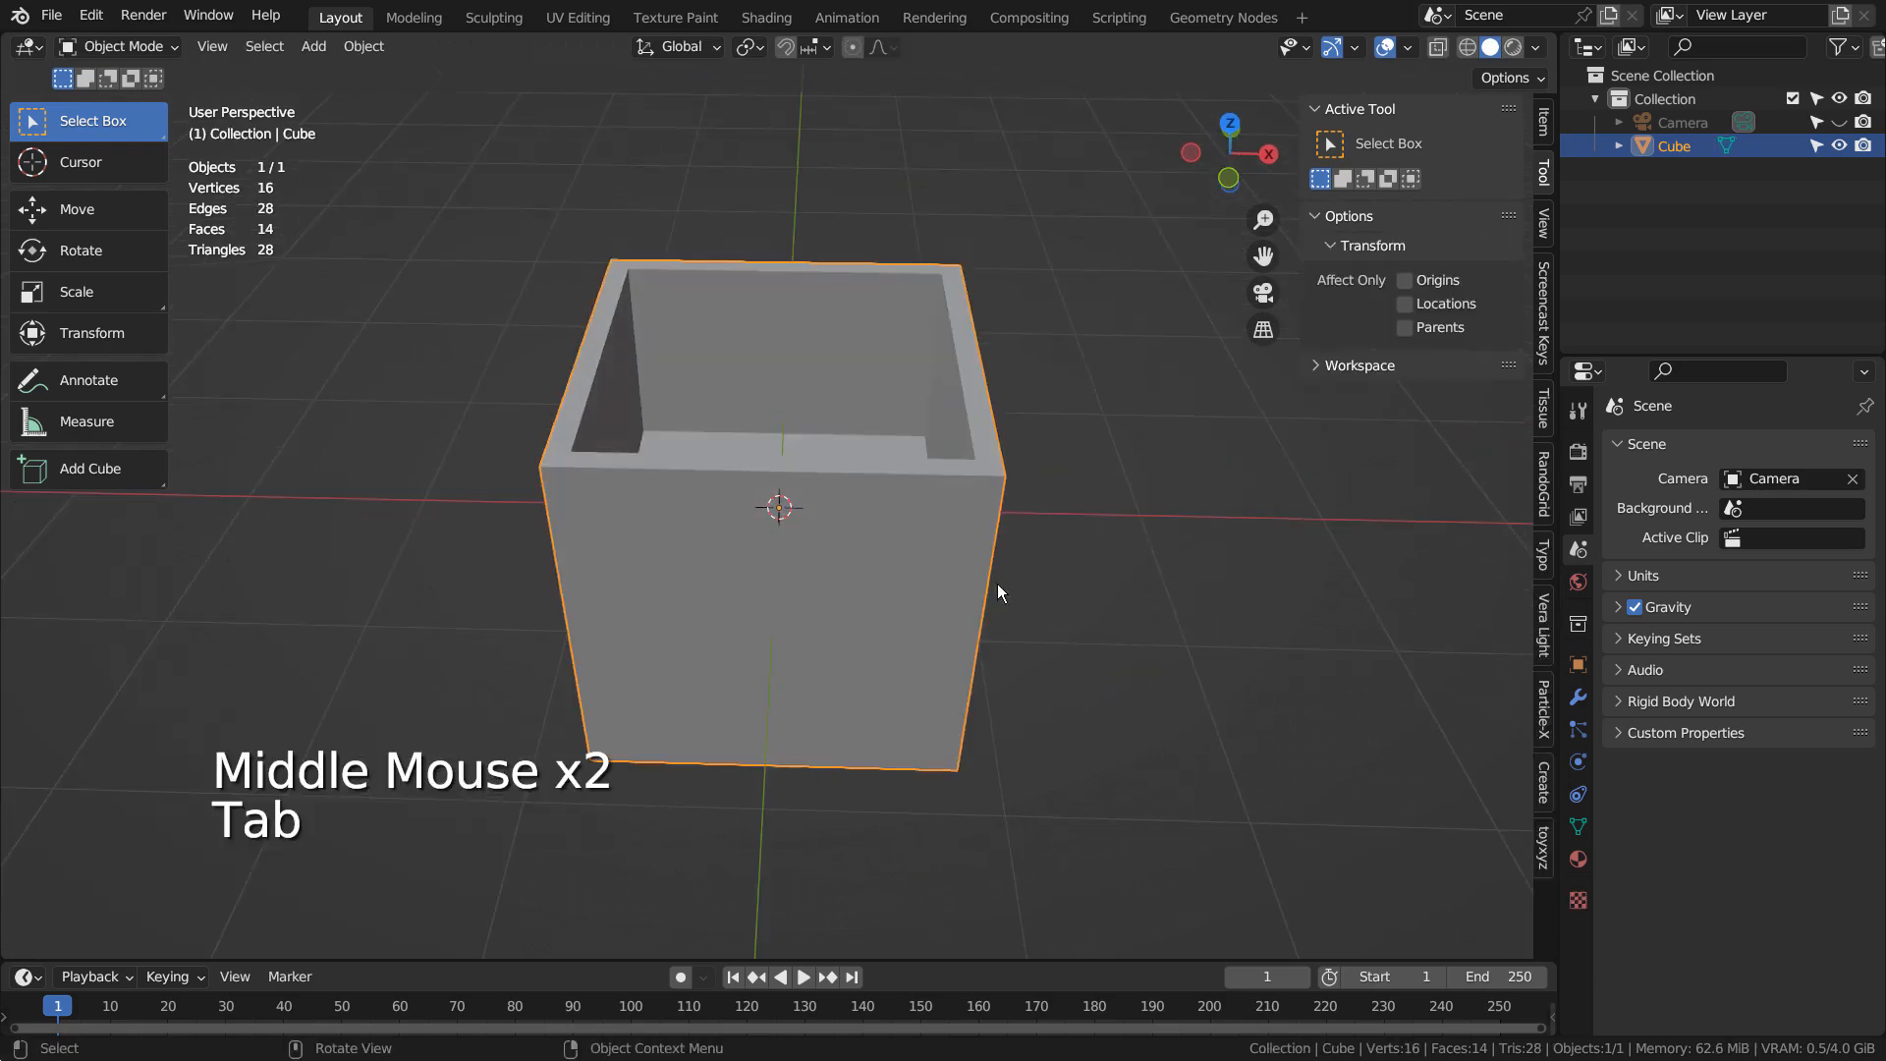
Step: Scale the hollow box up uniformly to about 2.28 times its size
{"action": "key", "text": "s"}
{"action": "left_click", "coordinate": [1328, 546]}
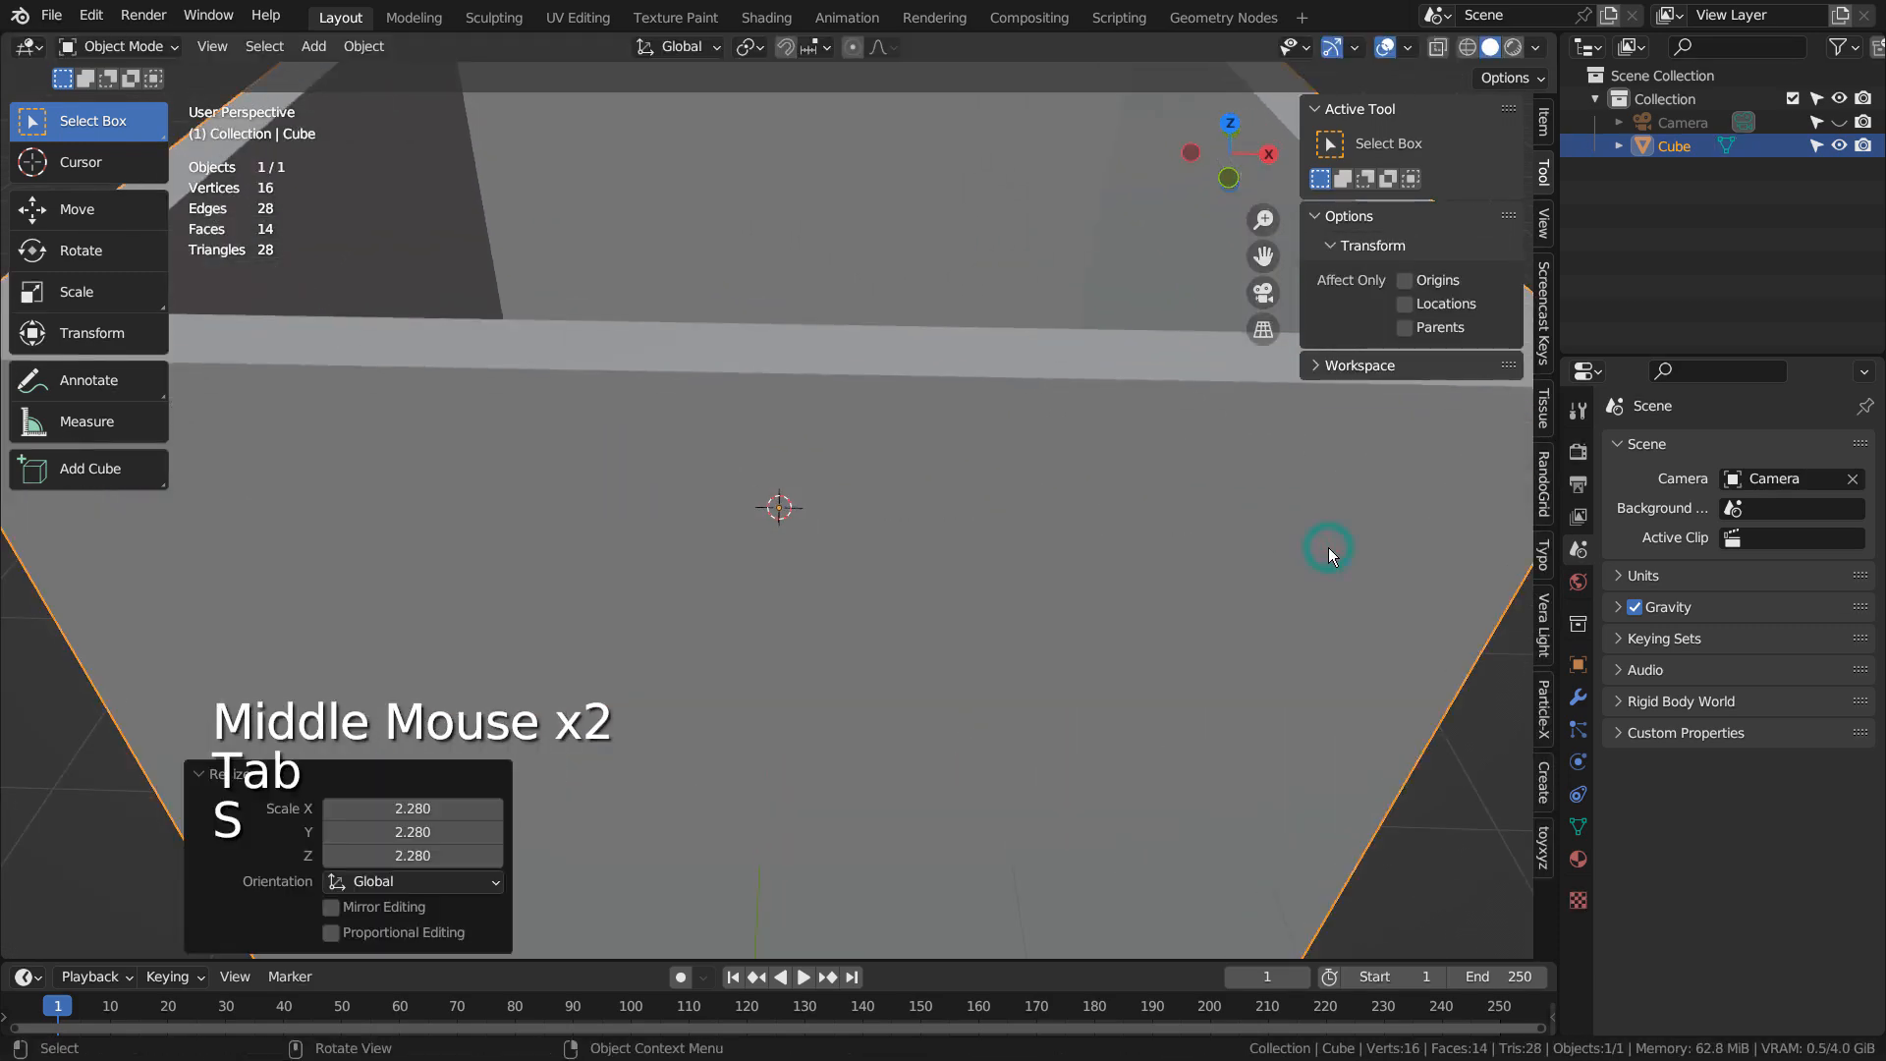
{"action": "scroll", "coordinate": [1202, 585], "scroll_direction": "down", "scroll_amount": 2}
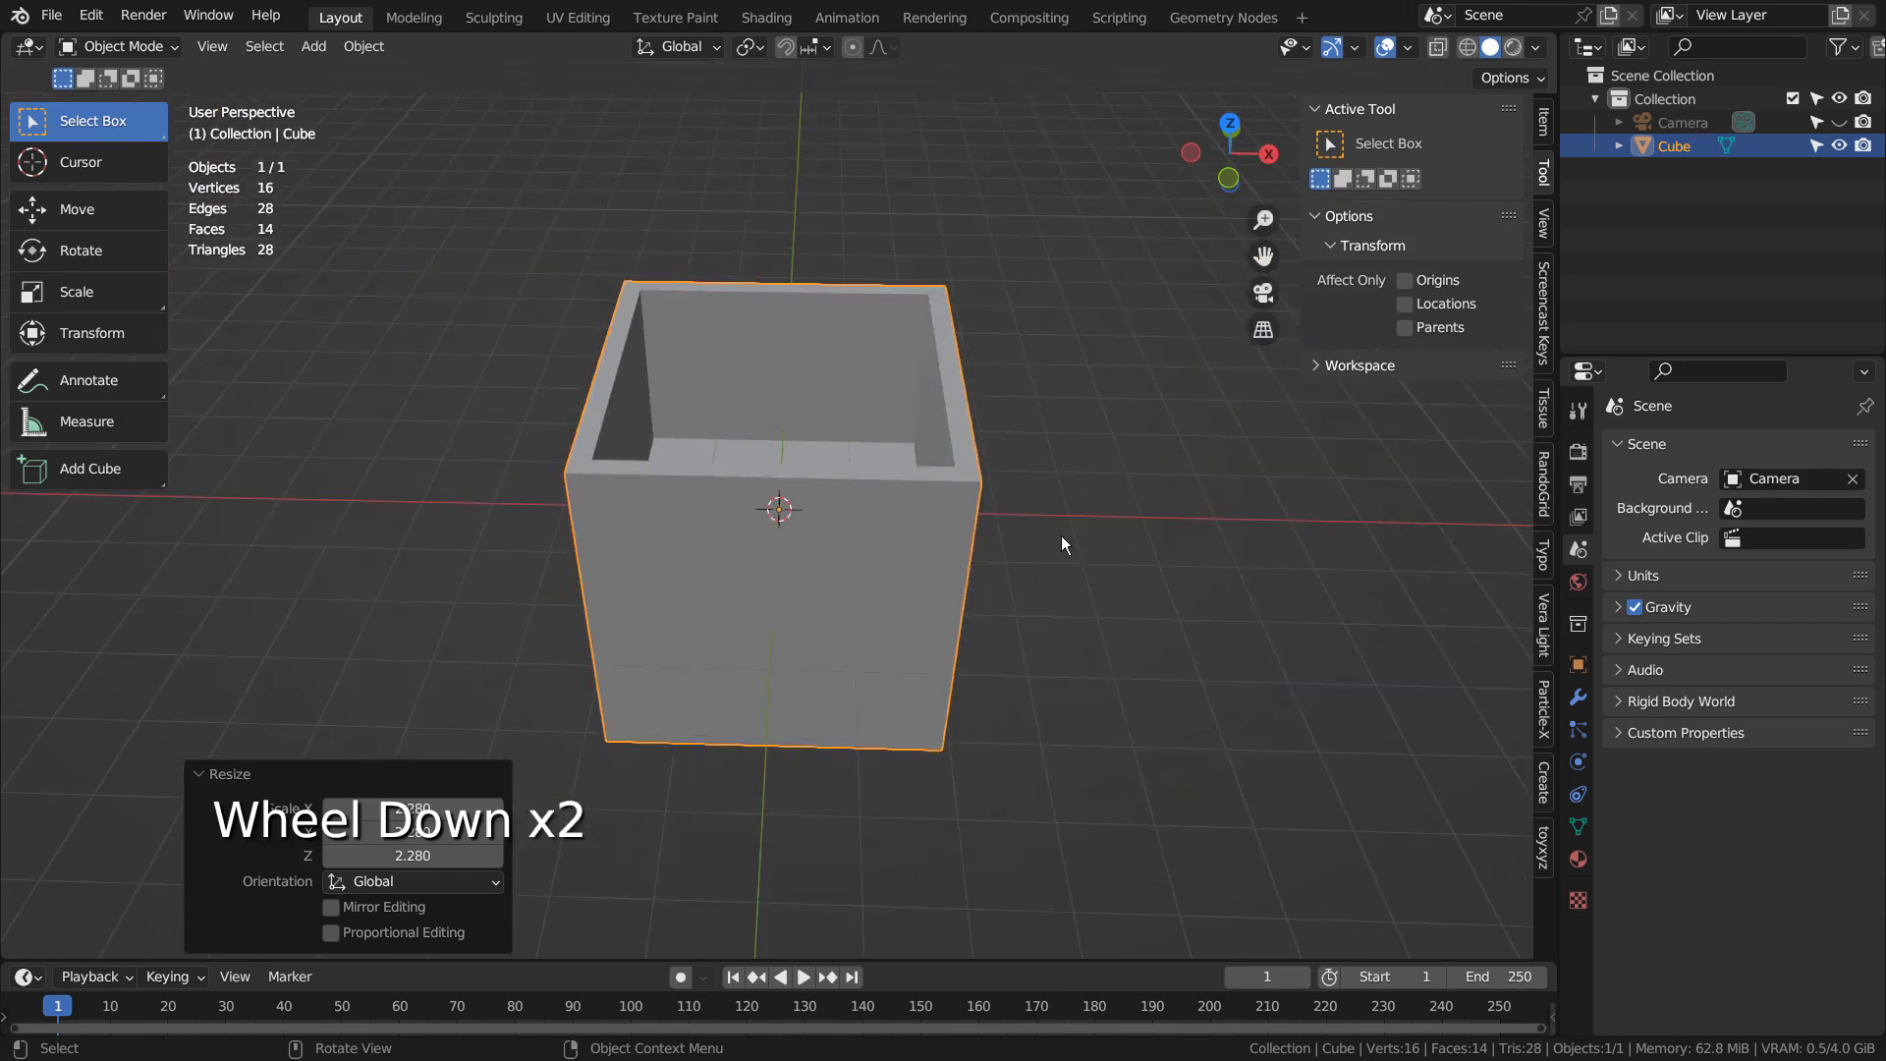
{"action": "key", "text": "shift+a"}
{"action": "key", "text": "Tab"}
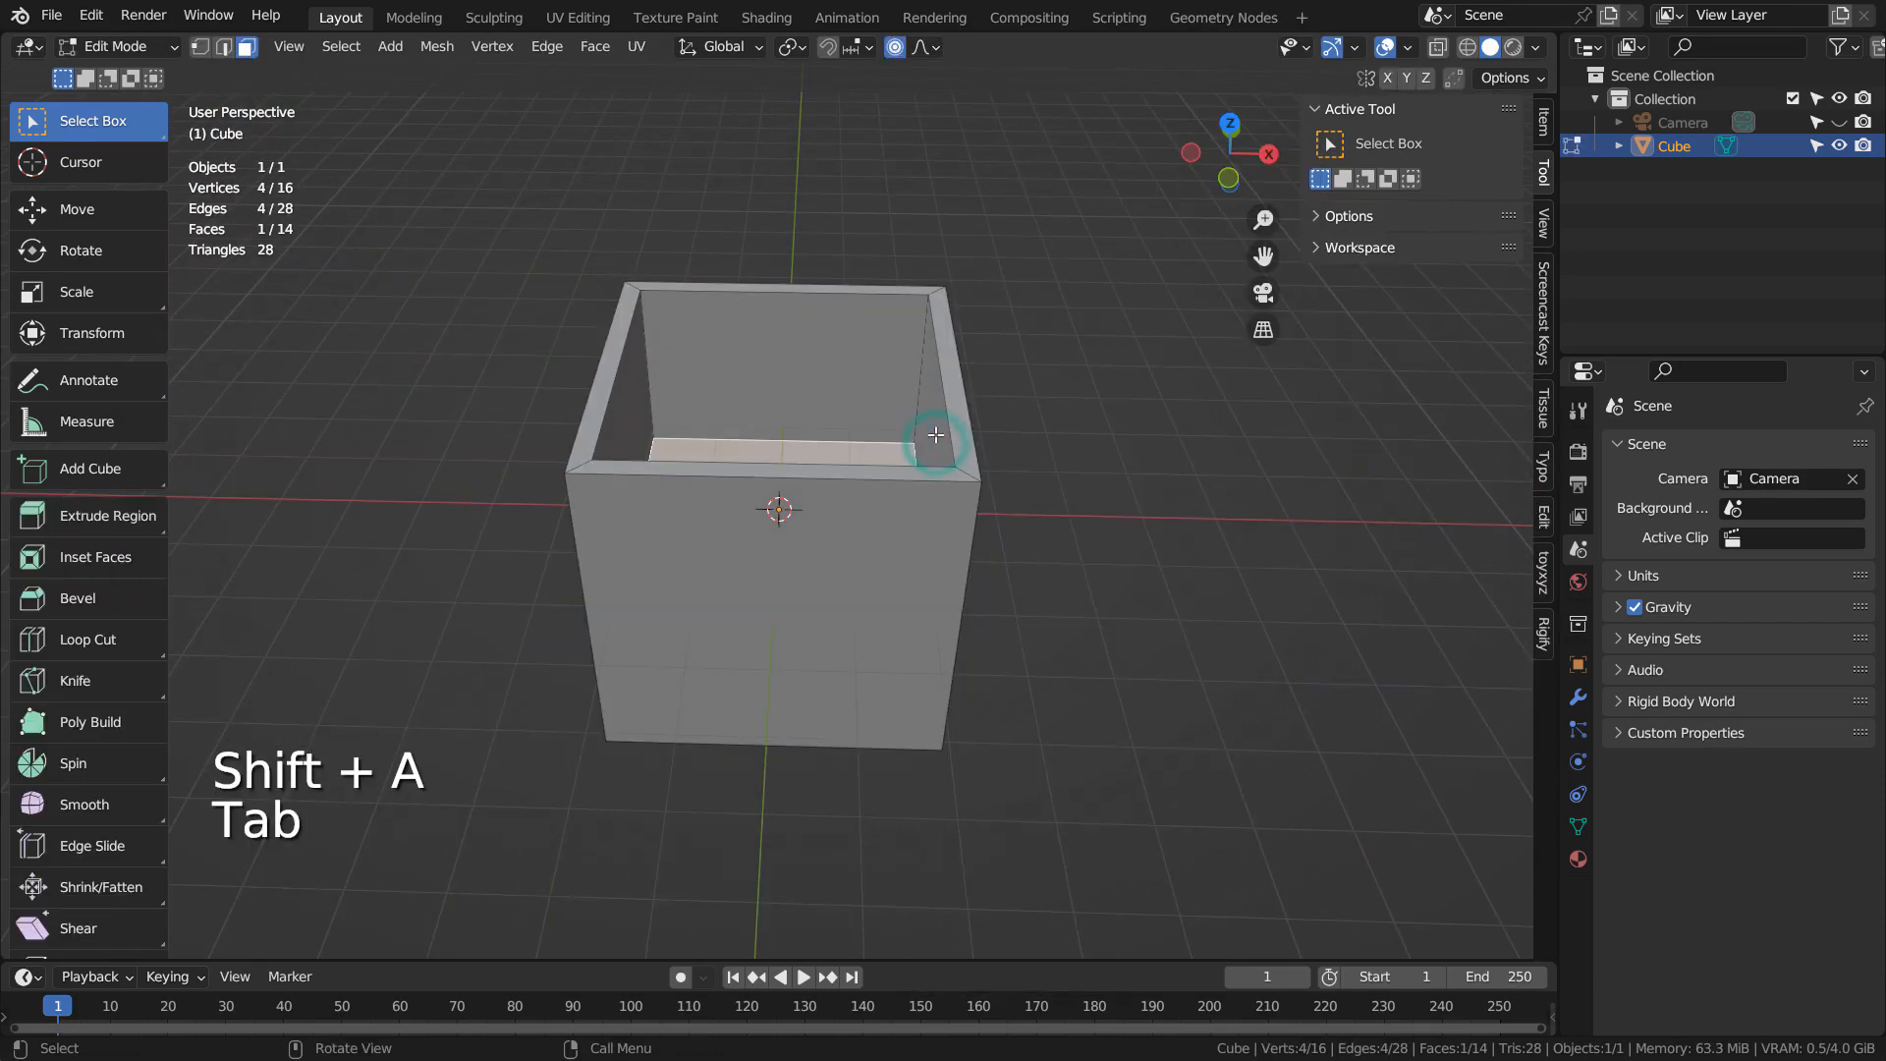
{"action": "key", "text": "2"}
{"action": "left_click", "coordinate": [958, 433], "text": "alt"}
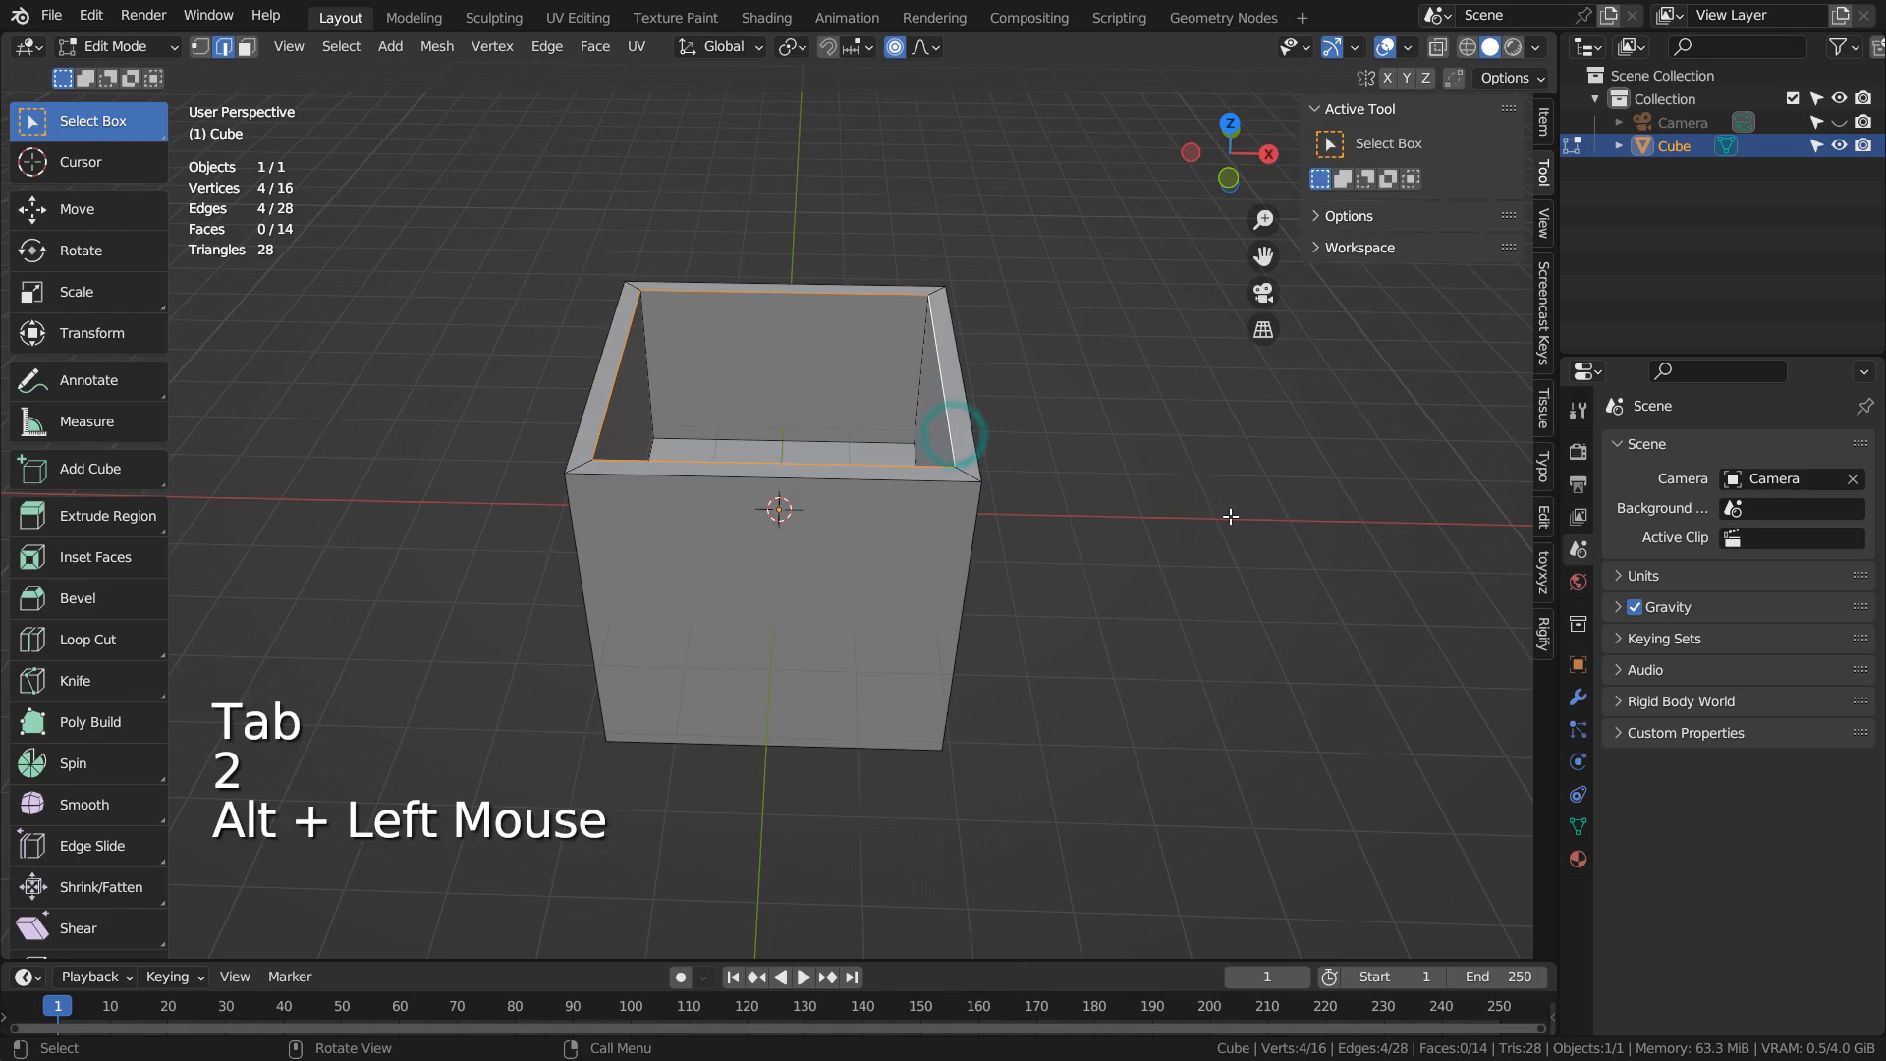
{"action": "left_click", "coordinate": [983, 462]}
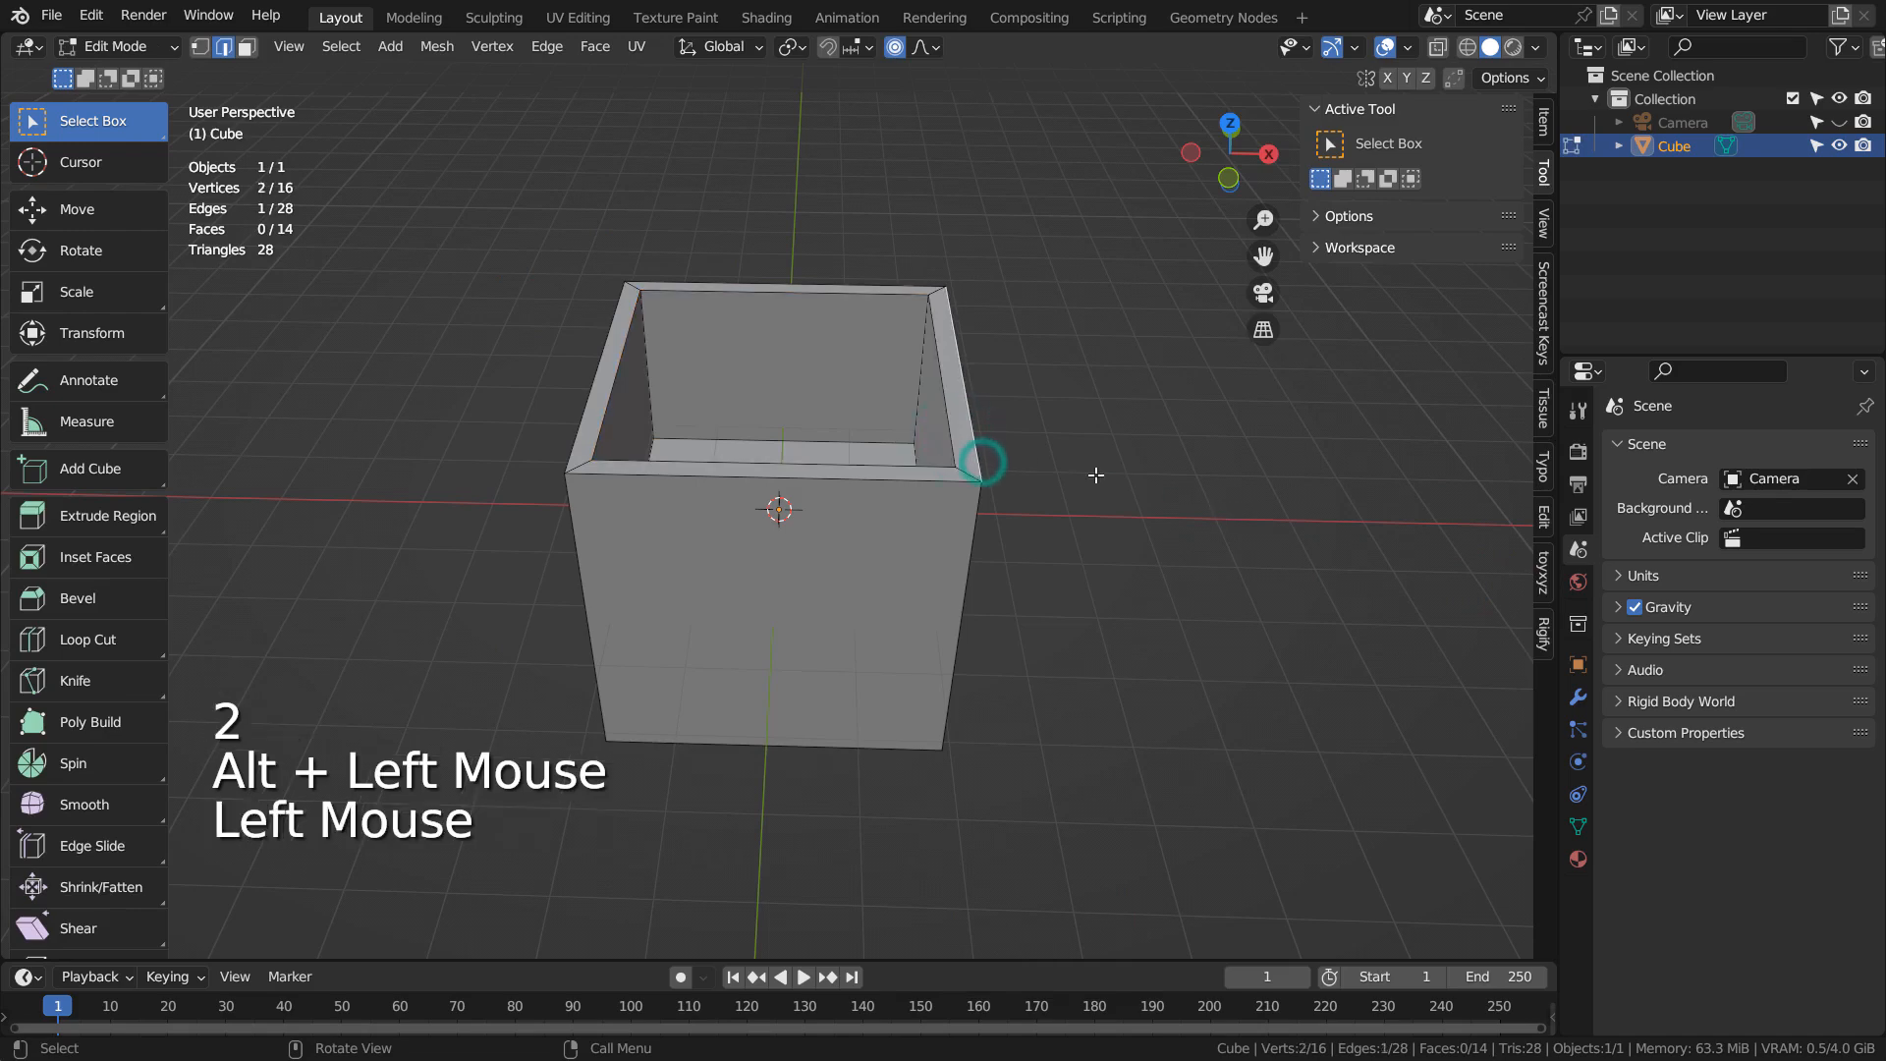
{"action": "key", "text": "Tab"}
Step: Add a mesh cylinder and scale it down uniformly to about 0.241
{"action": "key", "text": "shift+a"}
{"action": "mouse_move", "coordinate": [1082, 476]}
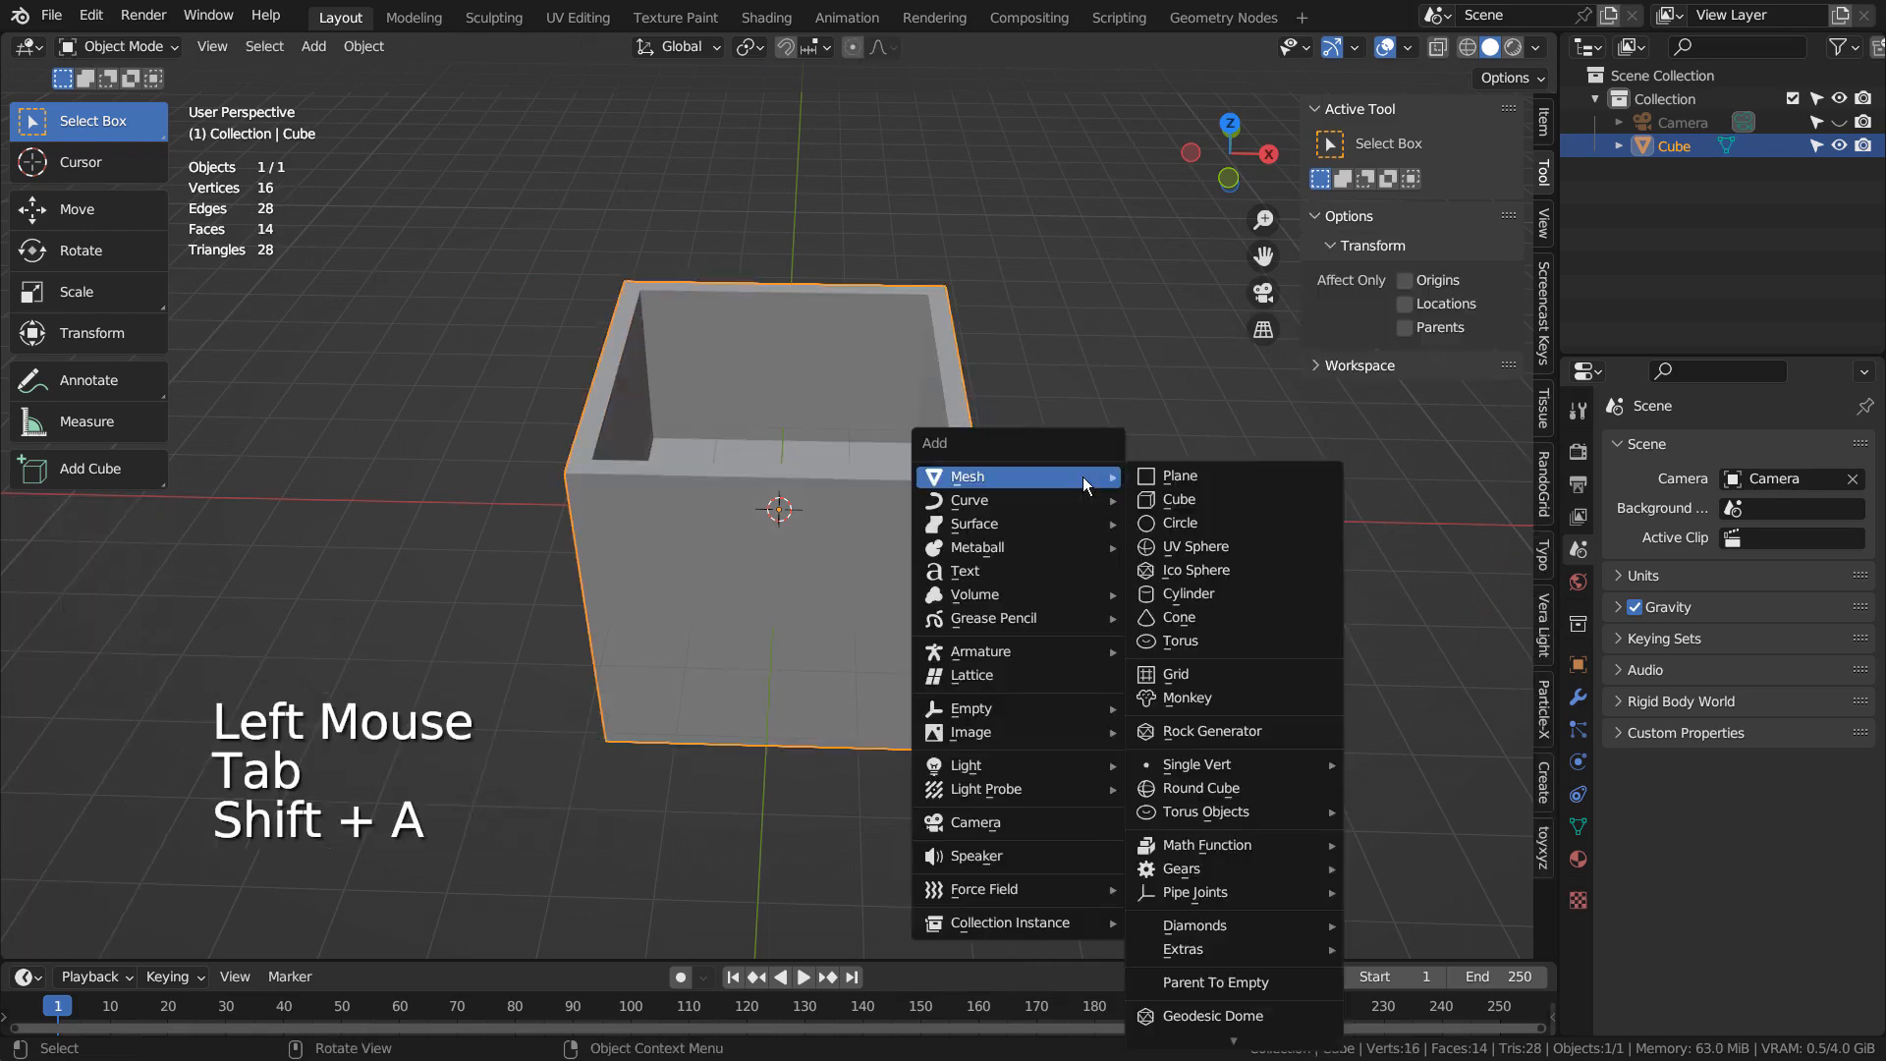
{"action": "left_click", "coordinate": [1190, 593]}
{"action": "key", "text": "s"}
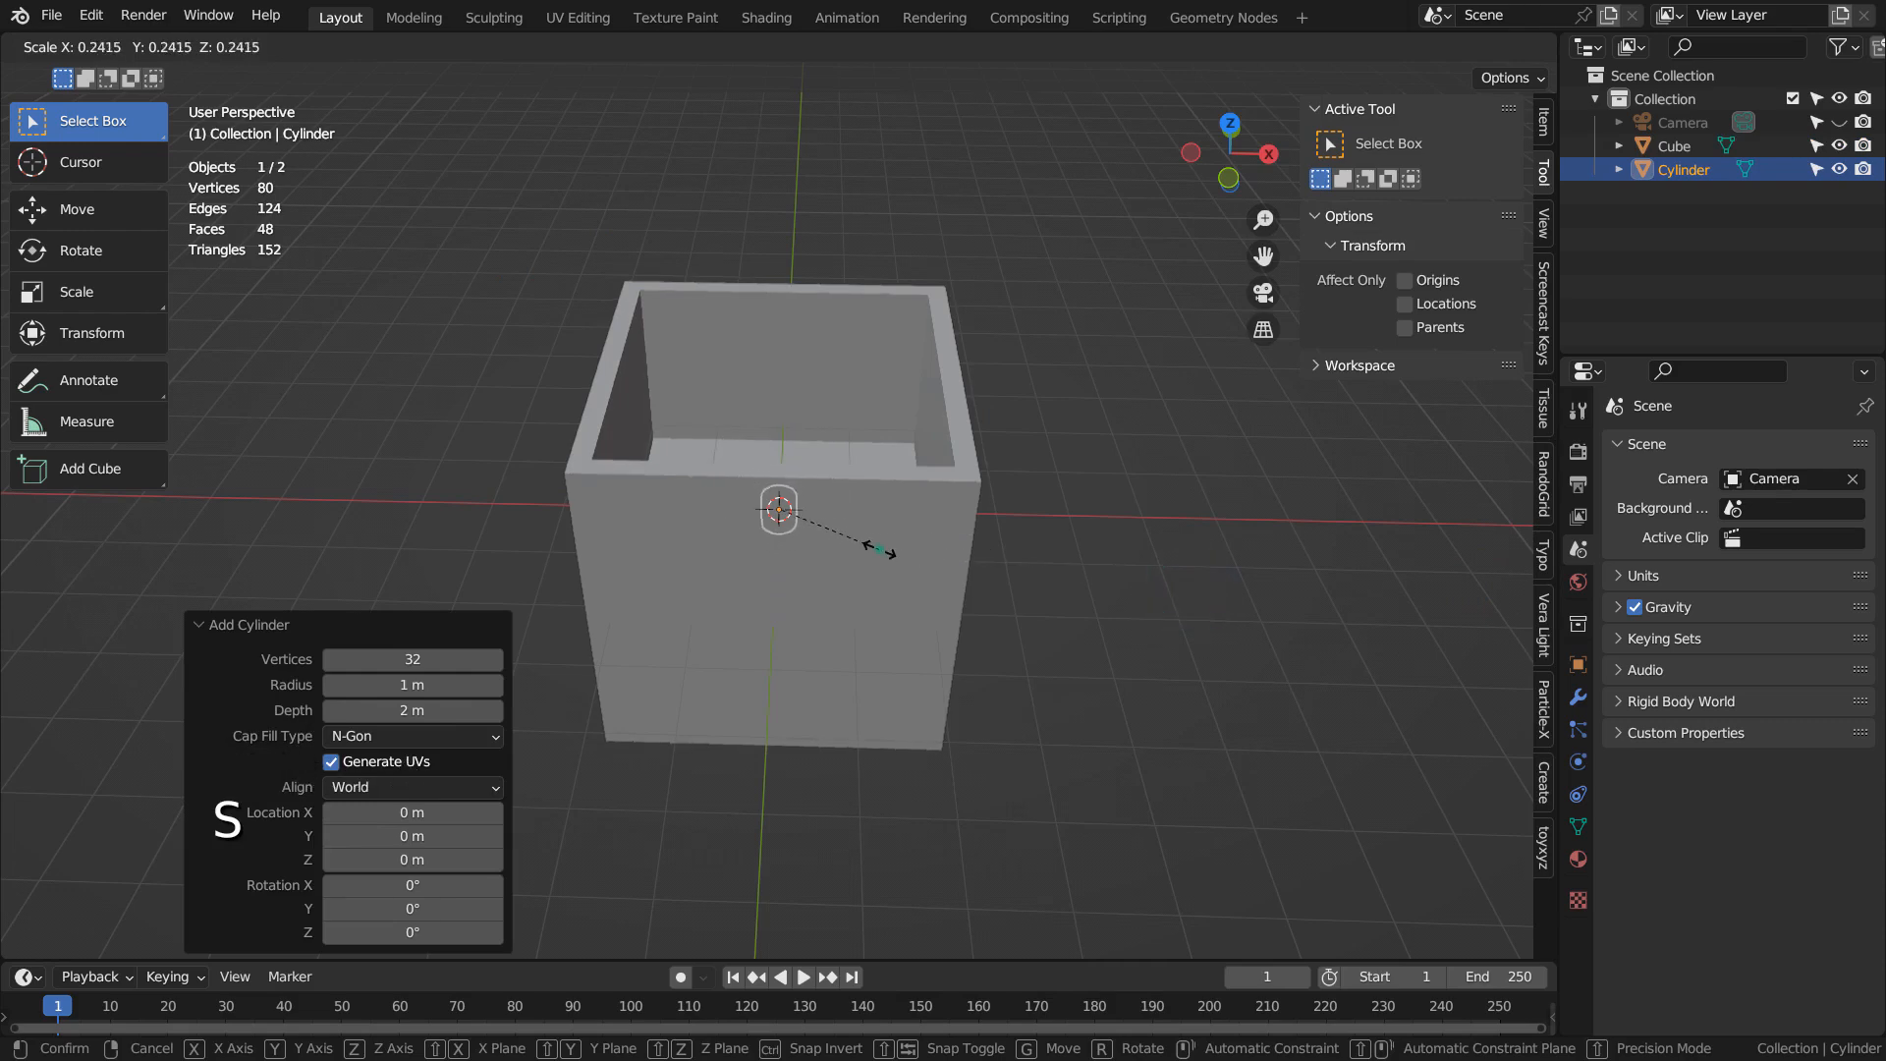
{"action": "left_click", "coordinate": [892, 538]}
Step: Move the cylinder onto the box's front corner, about 2.14 m in X and -2.12 m in Y, and raise it about 2.44 m
{"action": "key", "text": "KP_7"}
{"action": "key", "text": "g"}
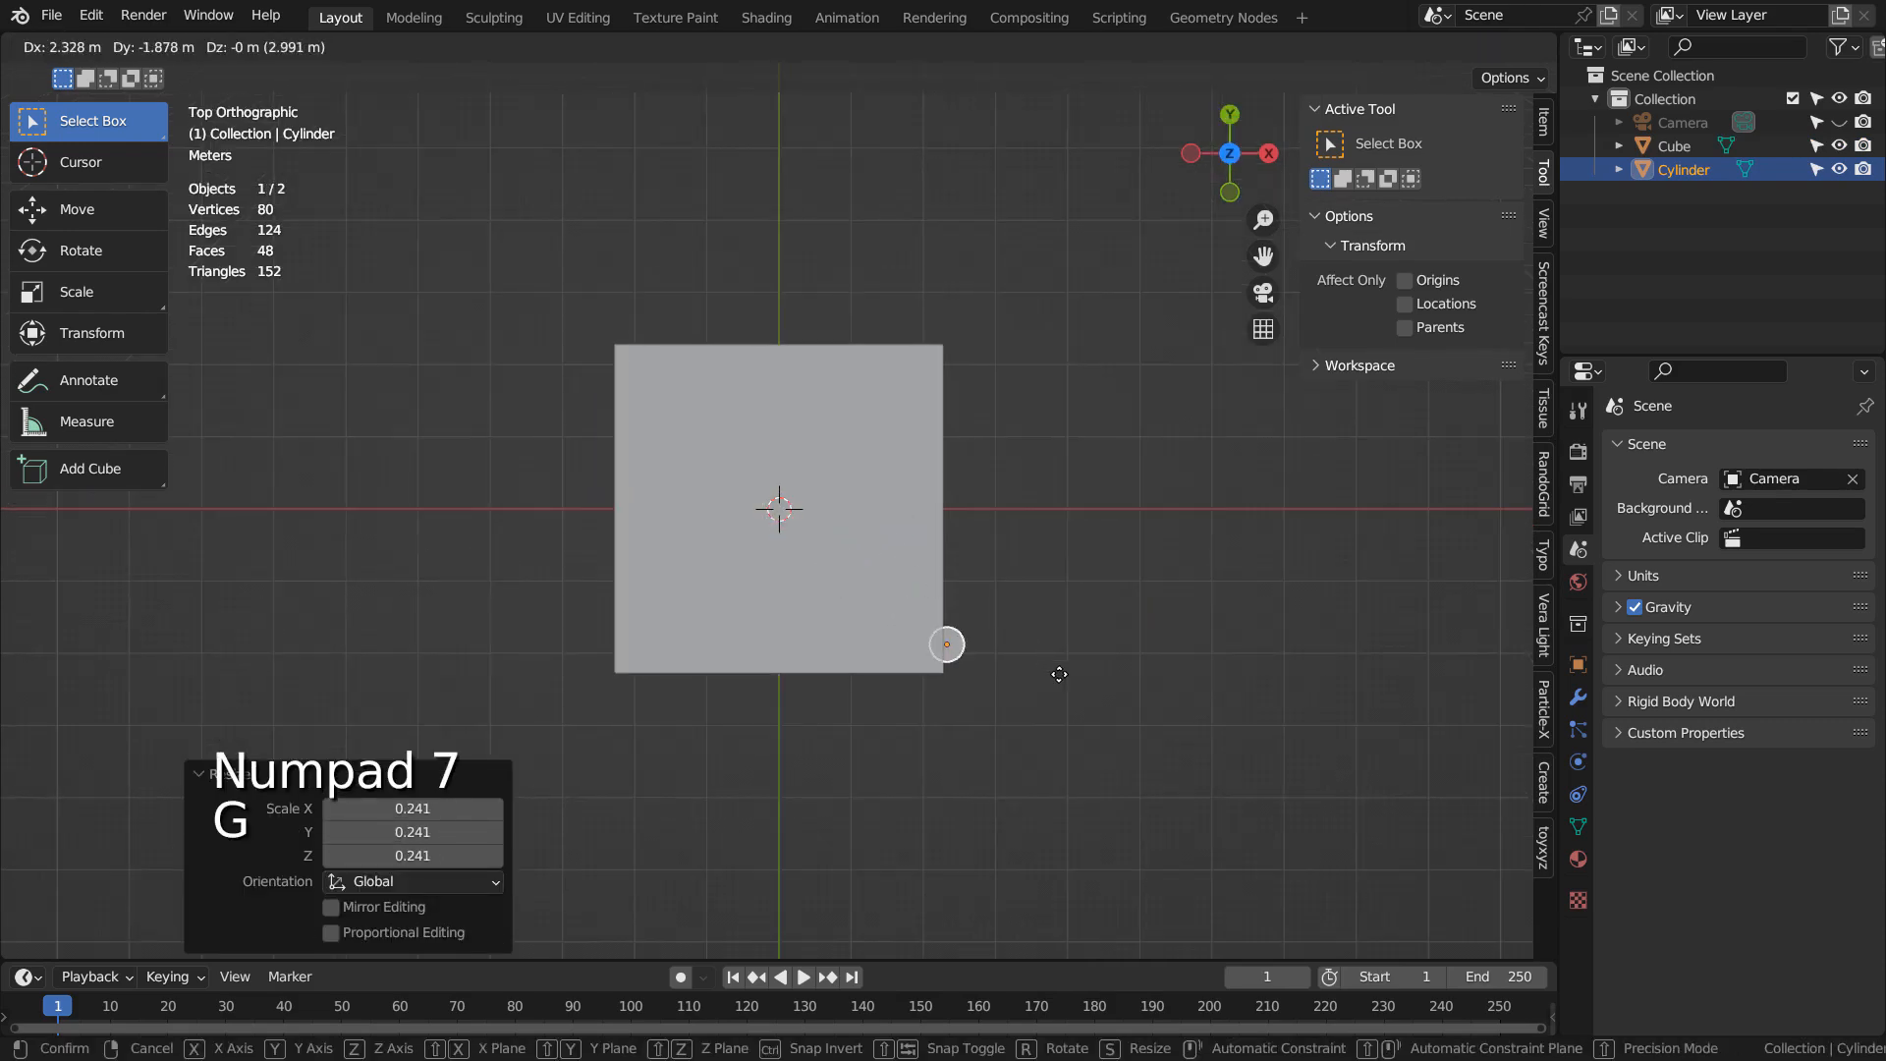
{"action": "left_click", "coordinate": [1045, 693]}
{"action": "middle_click_drag", "start_coordinate": [1245, 731], "coordinate": [1136, 513]}
{"action": "key", "text": "g"}
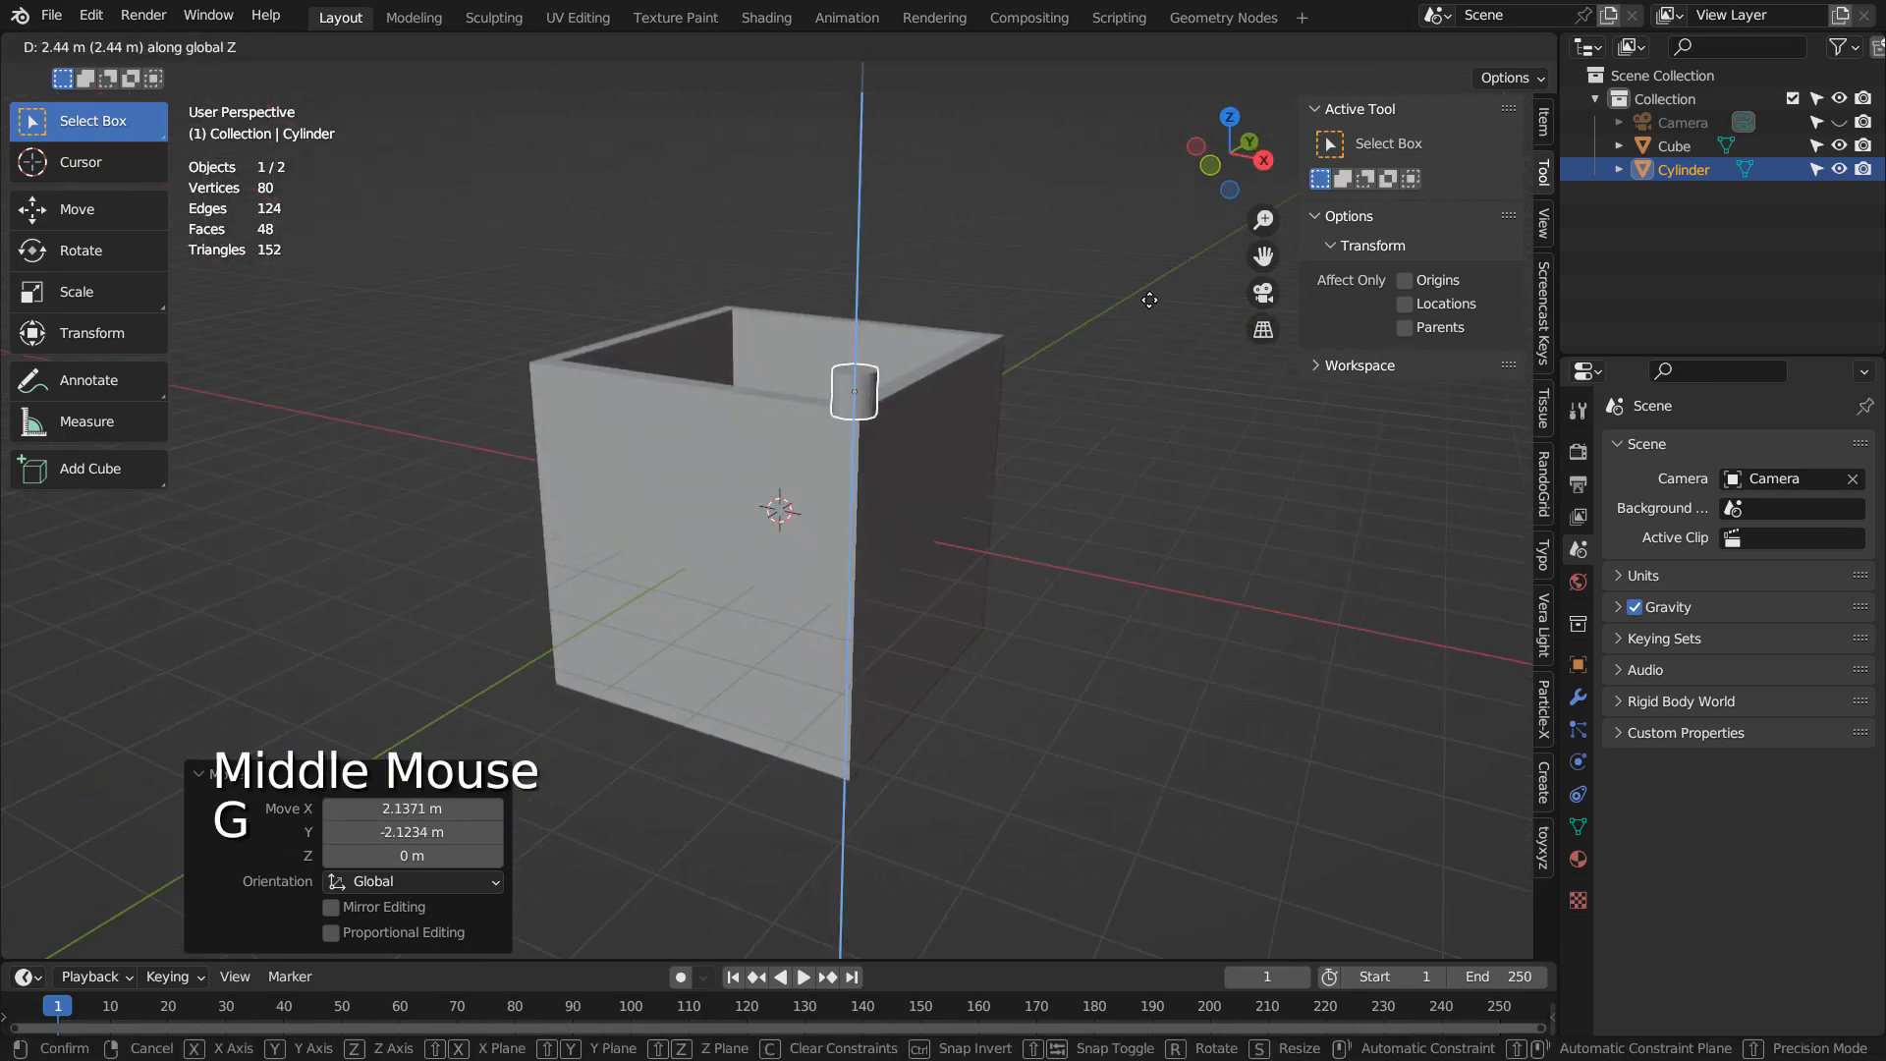
{"action": "left_click", "coordinate": [1149, 299]}
Step: Align the camera to a close view of the cylinder on the box corner and fly it nearer
{"action": "middle_click_drag", "start_coordinate": [1113, 485], "coordinate": [918, 615]}
{"action": "scroll", "coordinate": [1139, 541], "scroll_direction": "up", "scroll_amount": 2}
{"action": "scroll", "coordinate": [1208, 668], "scroll_direction": "up", "scroll_amount": 2}
{"action": "middle_click_drag", "start_coordinate": [1246, 732], "coordinate": [1143, 716]}
{"action": "middle_click_drag", "start_coordinate": [1276, 742], "coordinate": [1200, 685], "text": "shift"}
{"action": "key", "text": "shift"}
{"action": "left_click", "coordinate": [1288, 693], "text": "alt"}
{"action": "right_click", "coordinate": [1200, 690], "text": "alt"}
{"action": "middle_click", "coordinate": [1124, 670]}
{"action": "middle_click_drag", "start_coordinate": [1124, 670], "coordinate": [1045, 663]}
{"action": "scroll", "coordinate": [1045, 663], "scroll_direction": "up", "scroll_amount": 1}
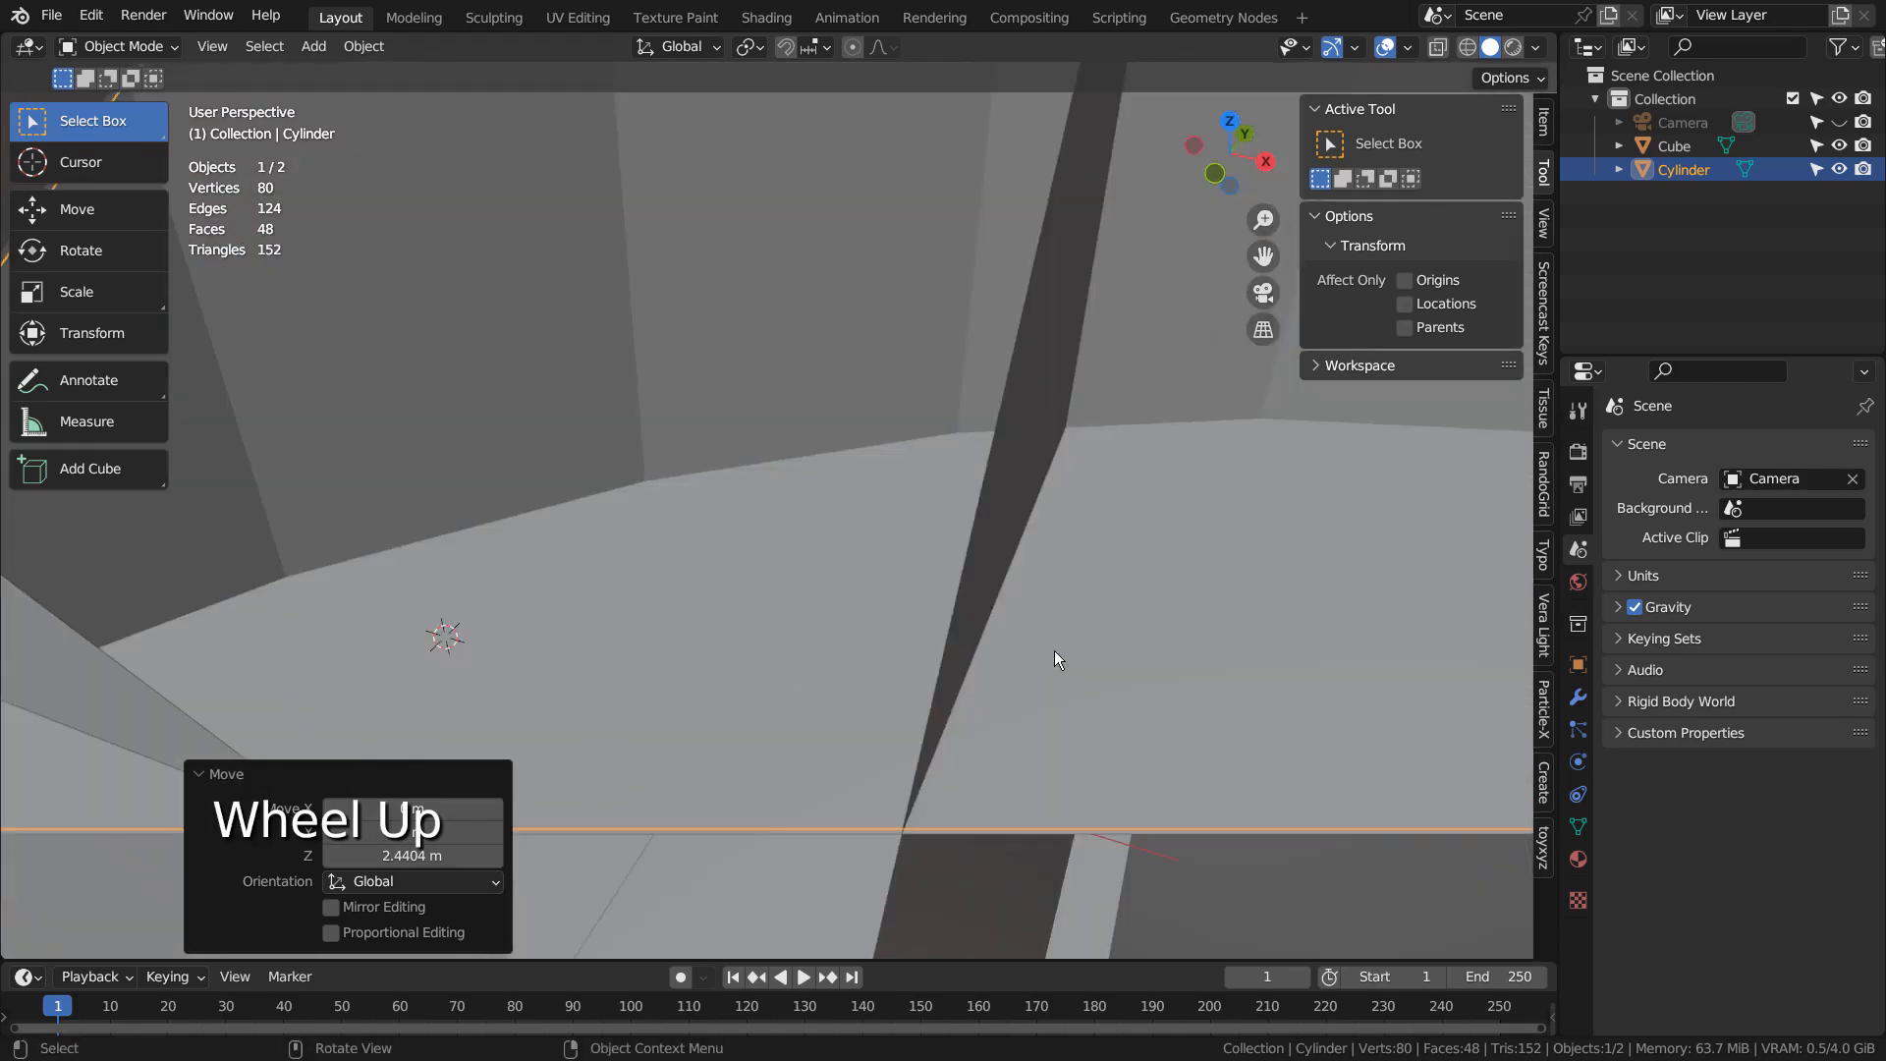
{"action": "scroll", "coordinate": [1053, 650], "scroll_direction": "down", "scroll_amount": 2}
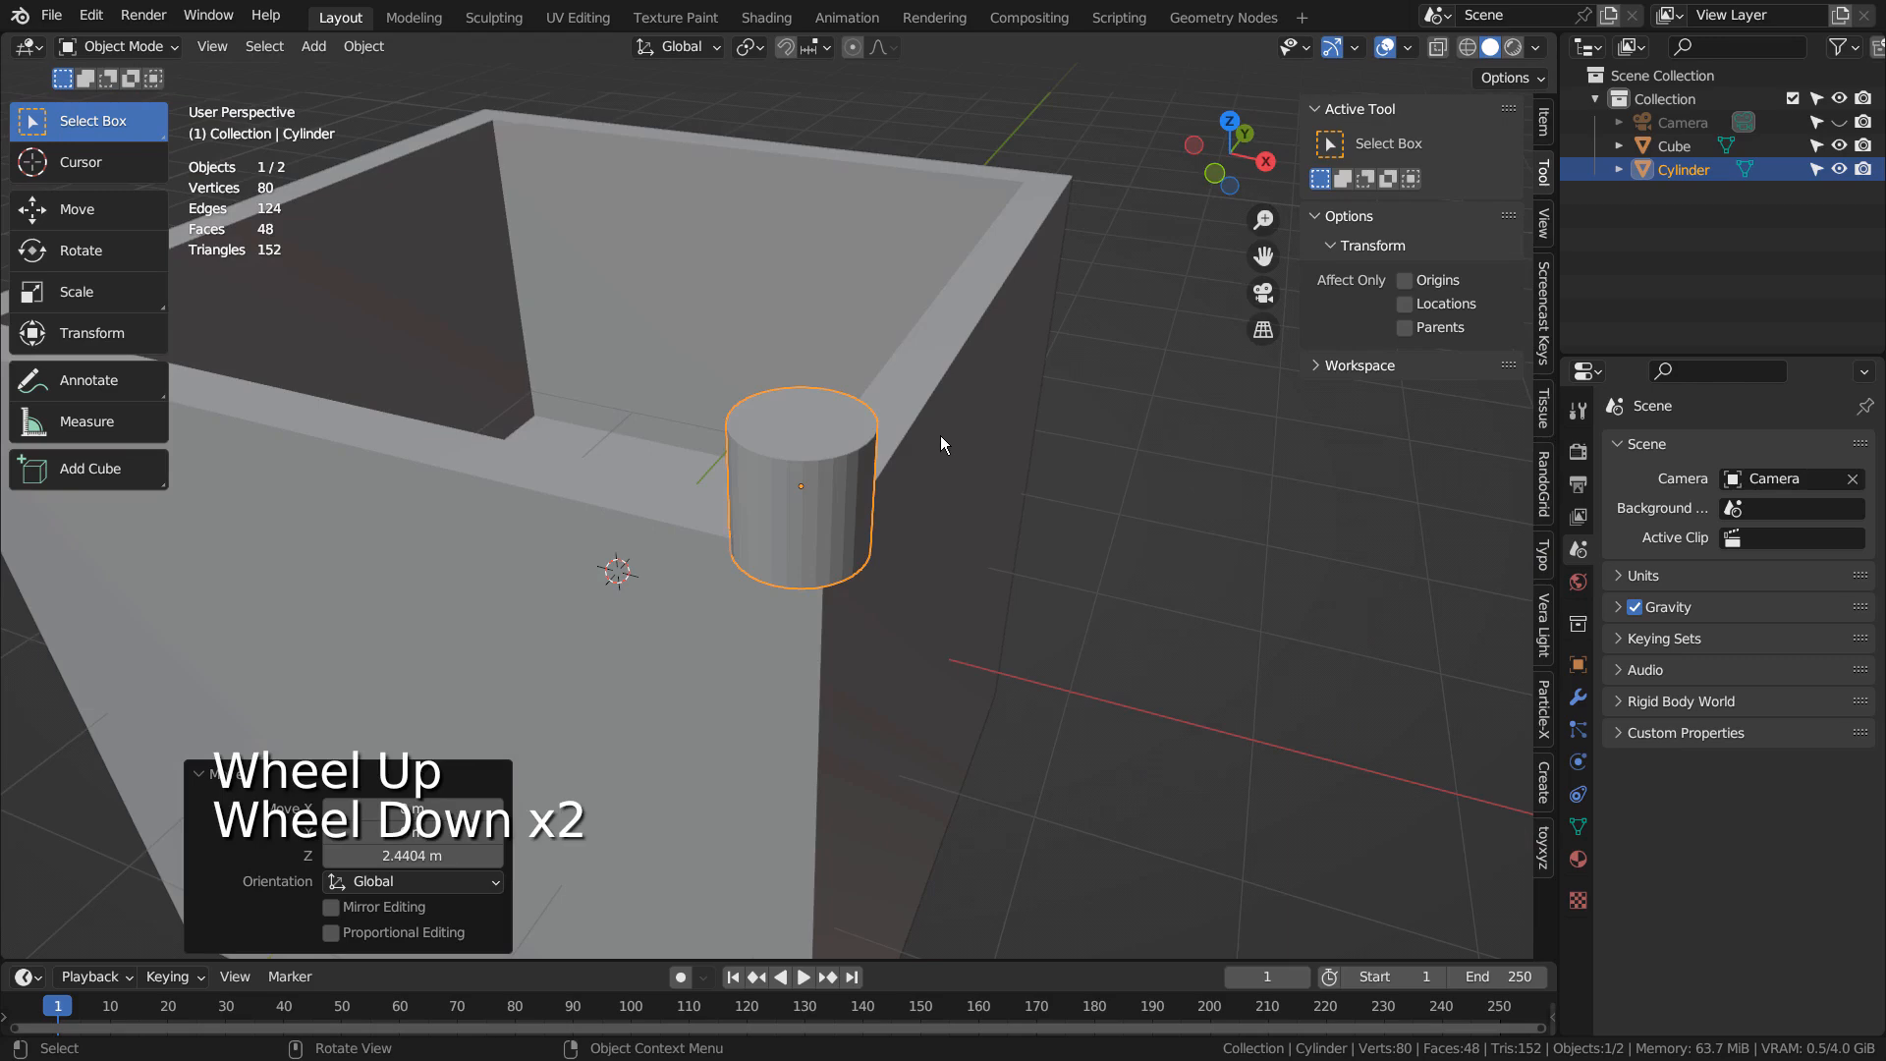
{"action": "key", "text": "ctrl+alt+KP_0"}
{"action": "key", "text": "shift+grave"}
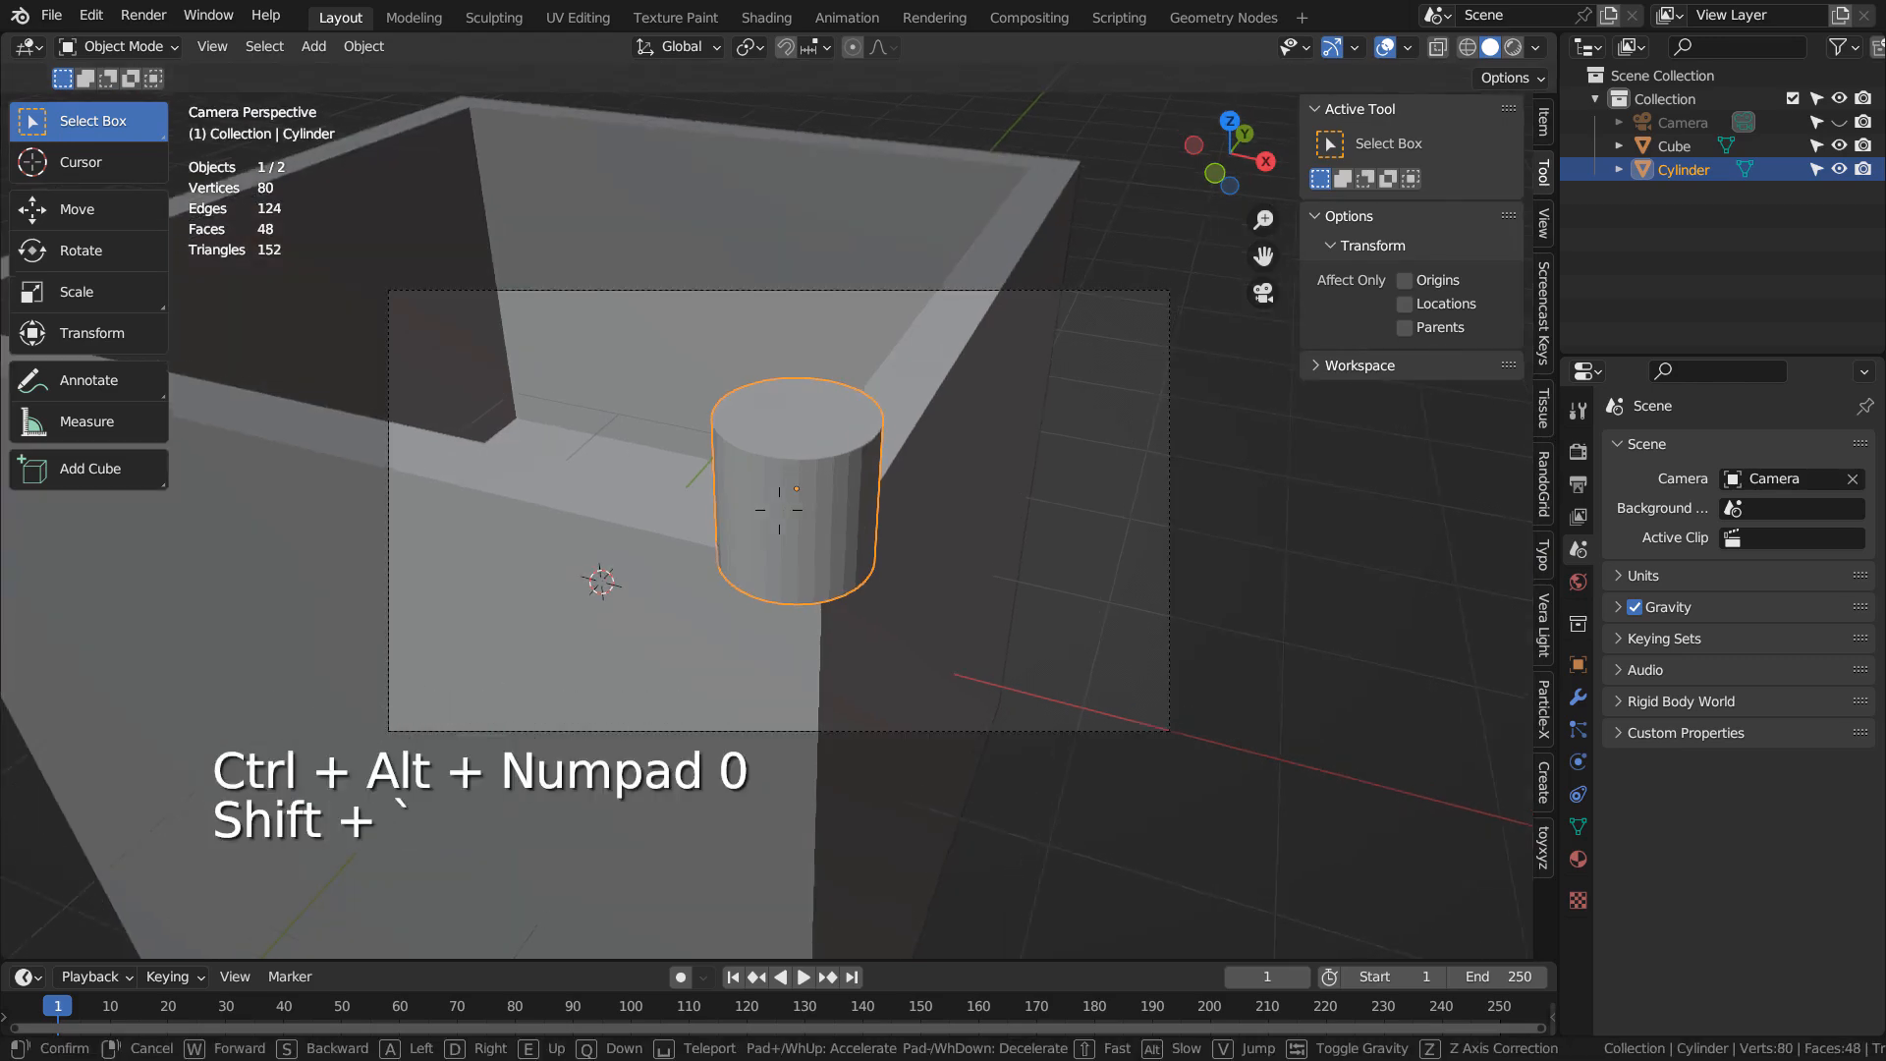
{"action": "key", "text": "w"}
{"action": "key", "text": "s"}
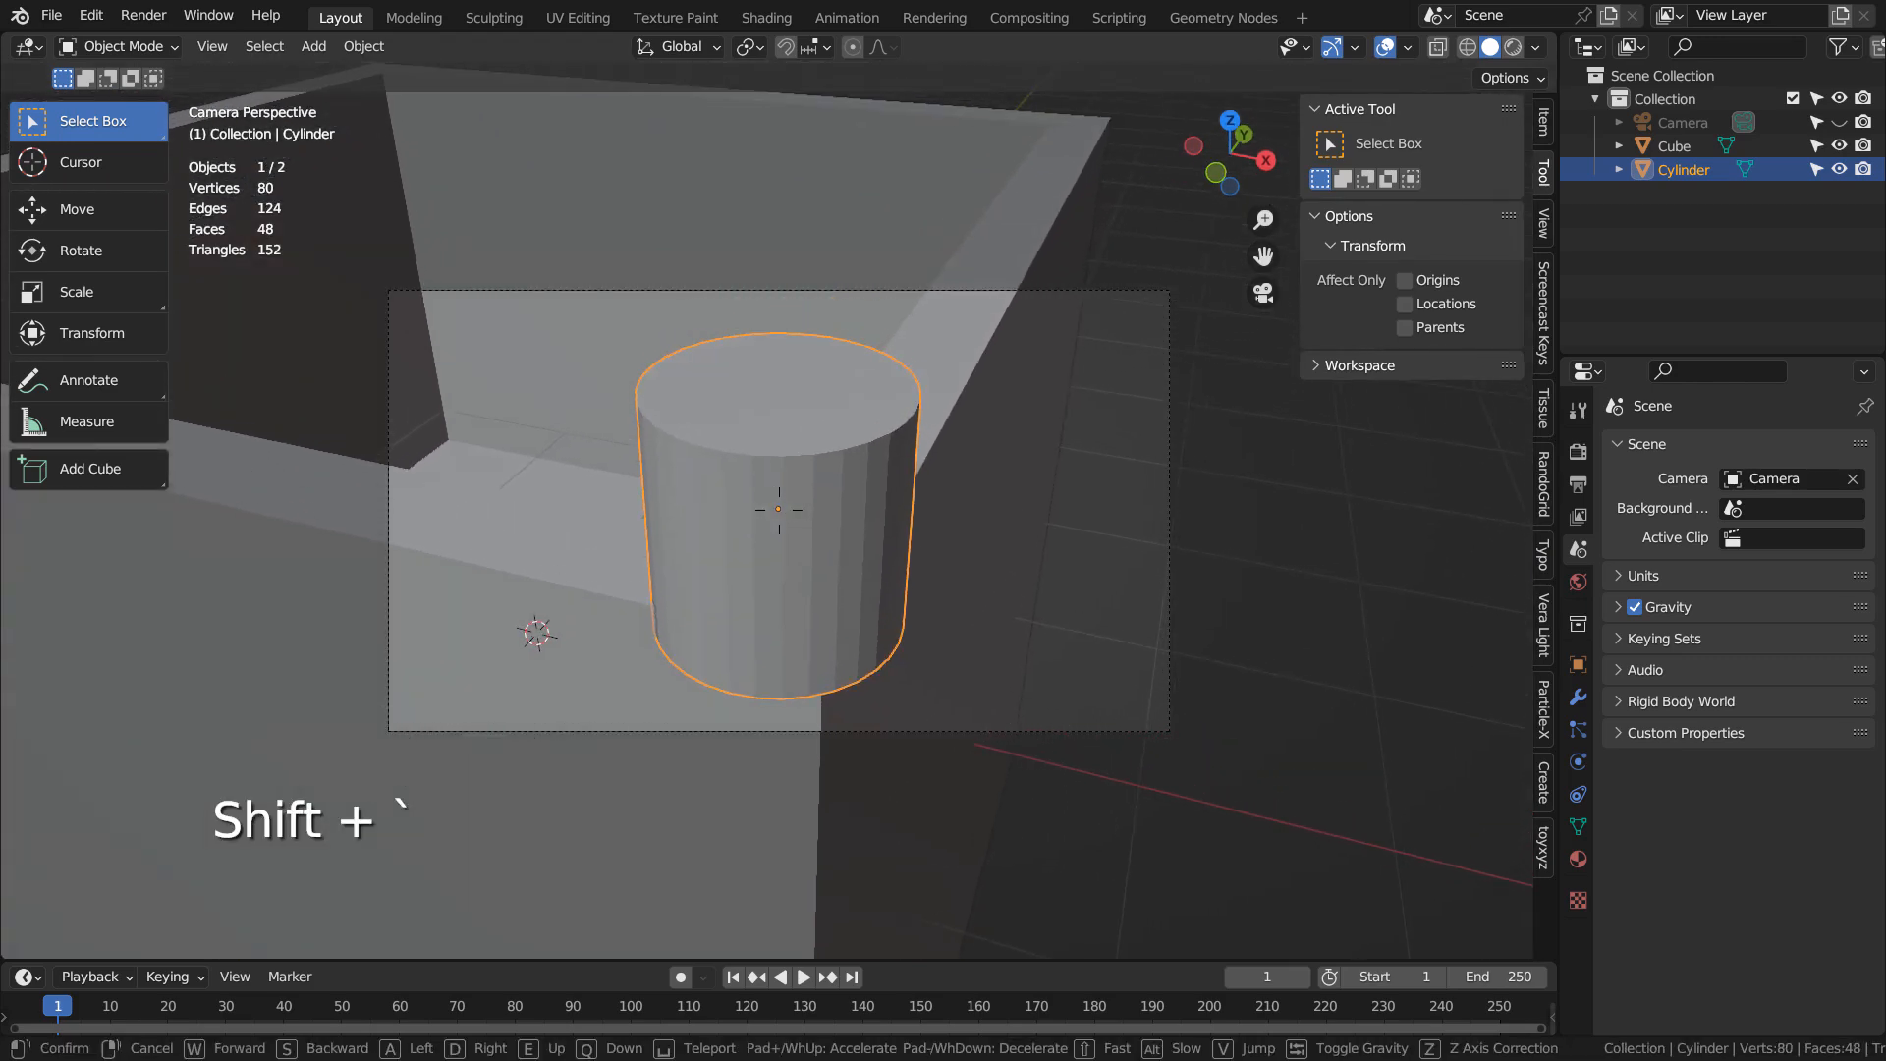
{"action": "left_click", "coordinate": [953, 422]}
Step: Scale the cylinder down uniformly to about 0.66
{"action": "key", "text": "s"}
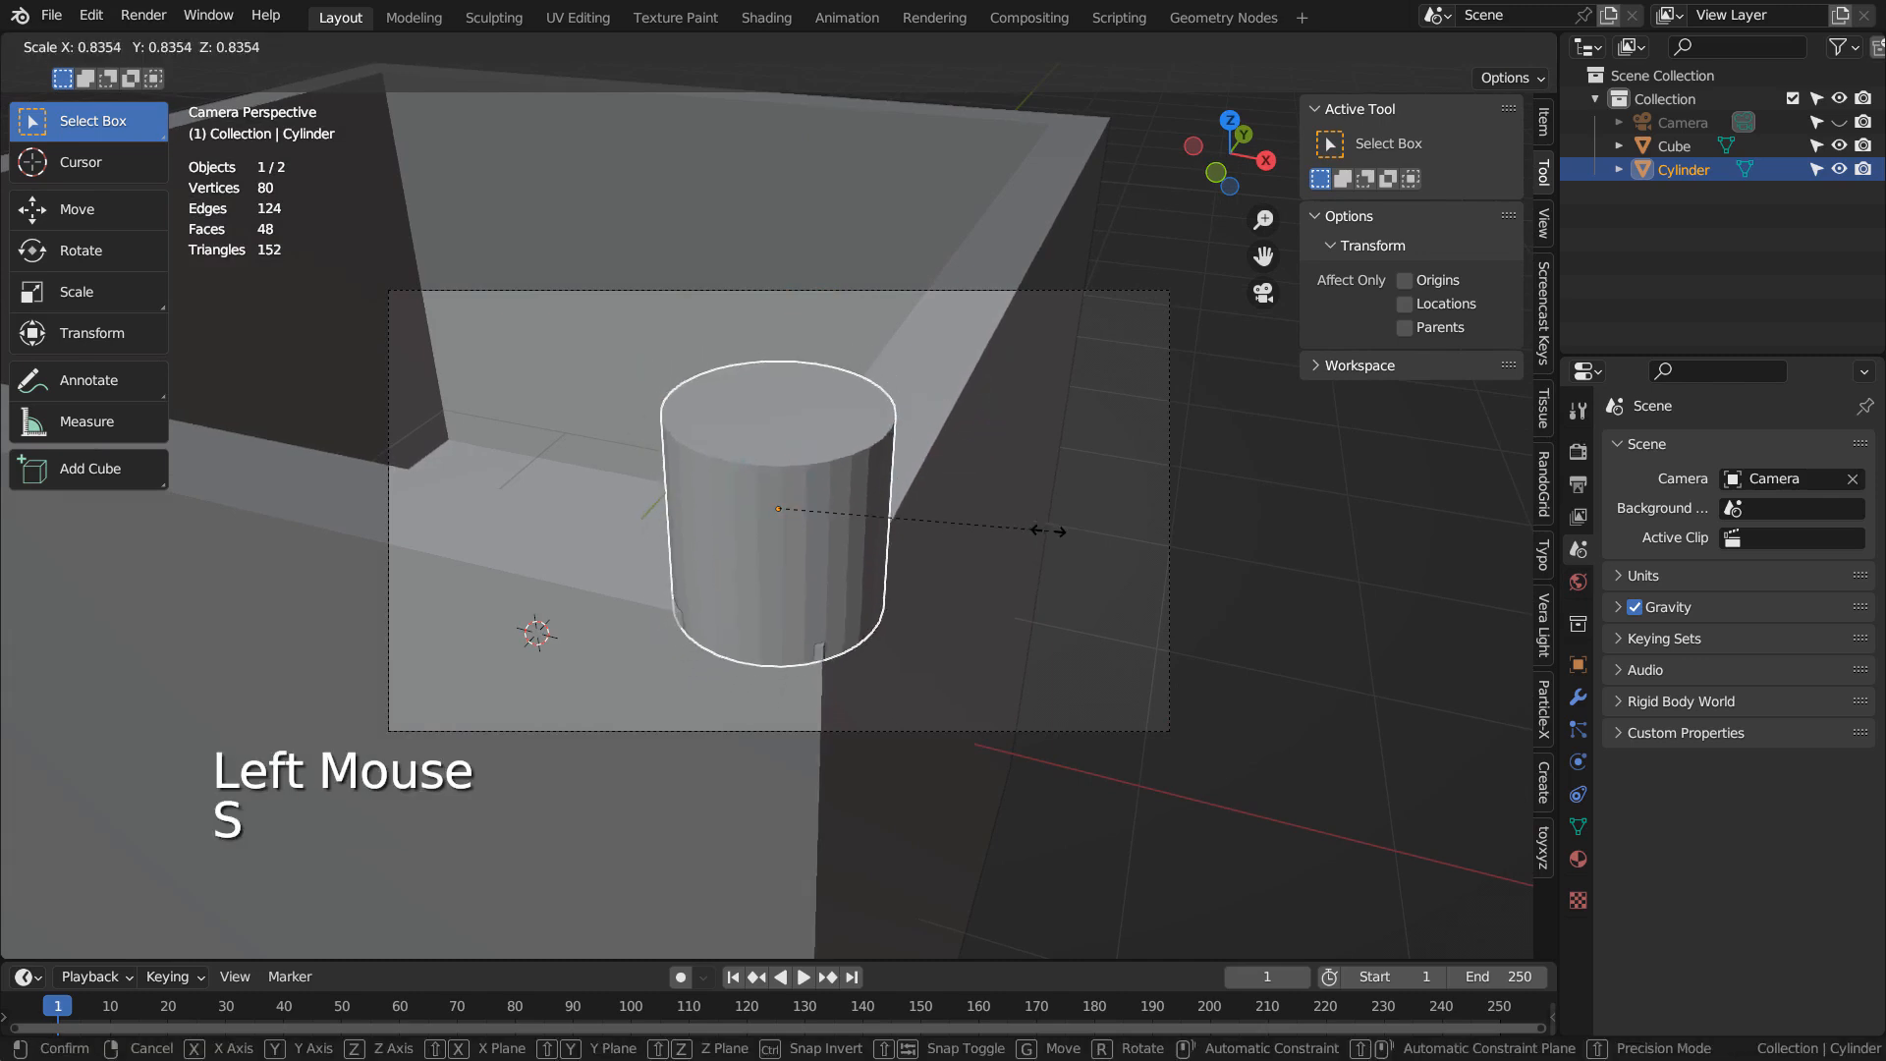
{"action": "left_click", "coordinate": [1000, 528]}
Step: Fly the camera back so the cylinder and the surrounding wall corner are framed, and render the image
{"action": "key", "text": "shift+grave"}
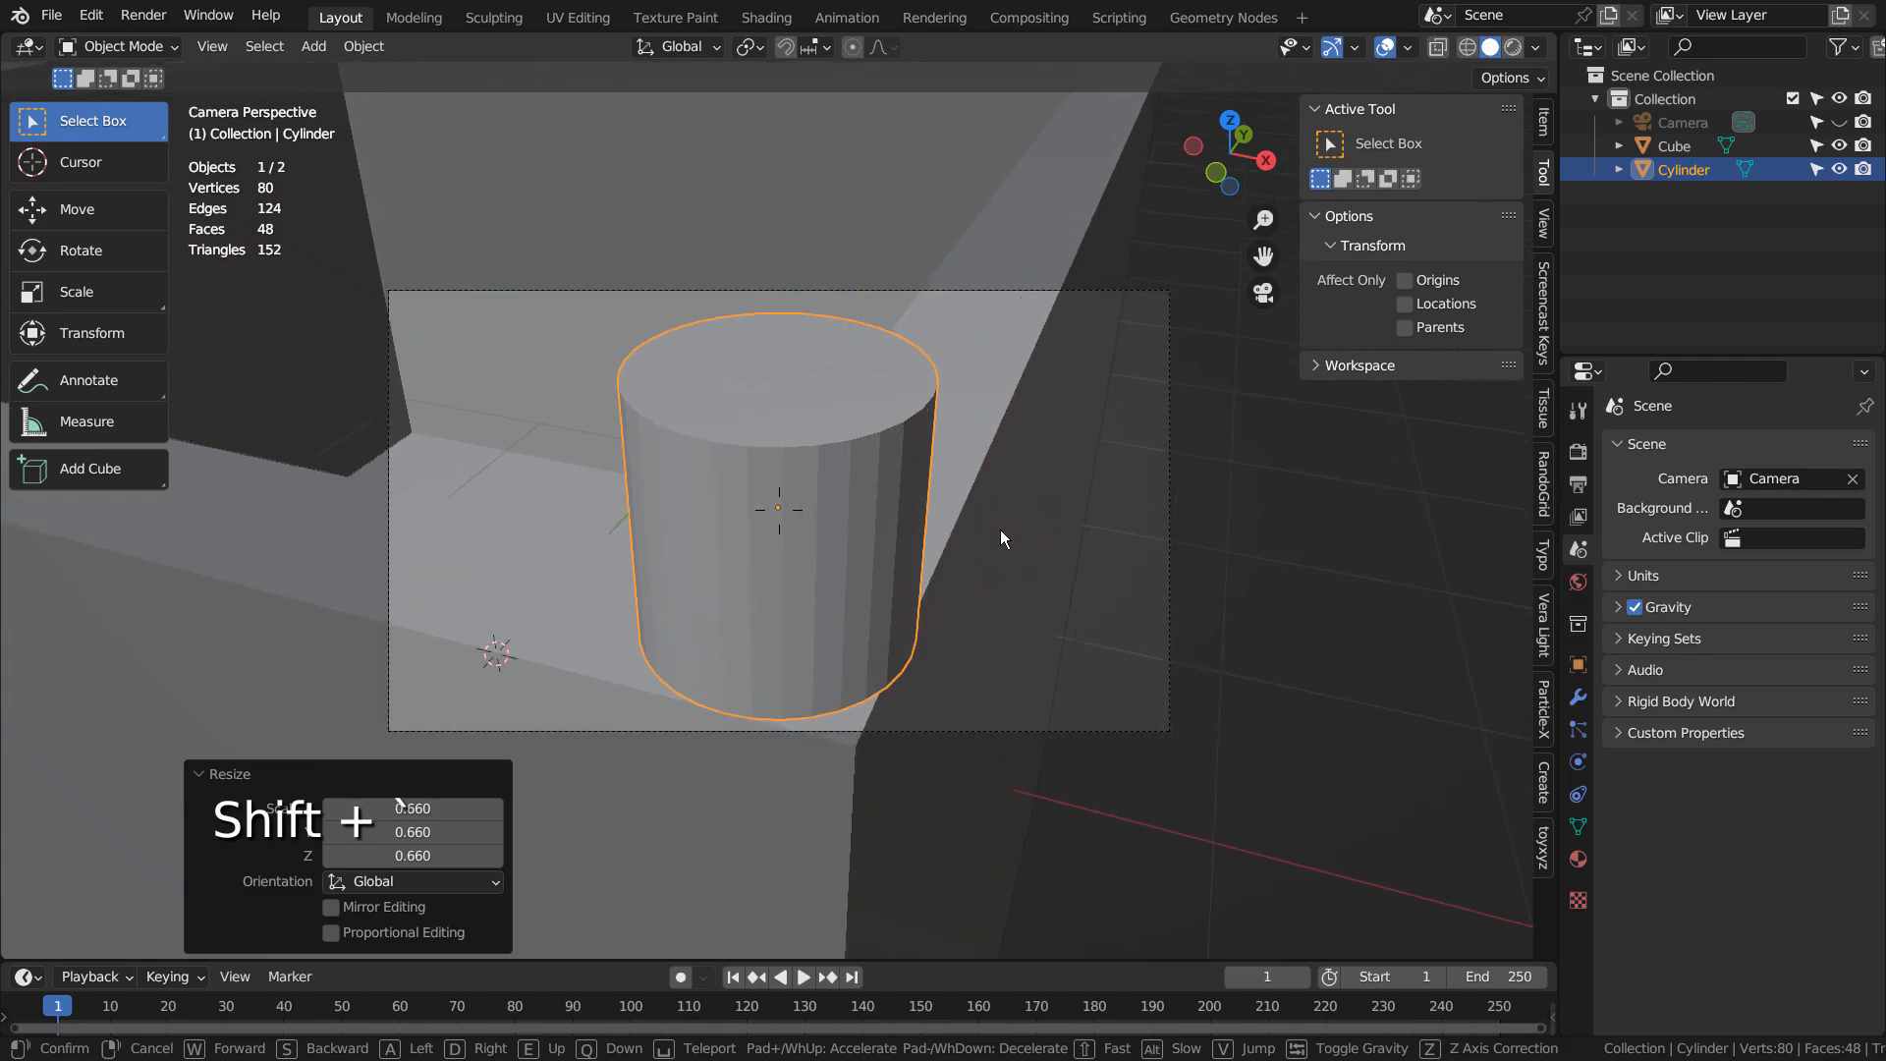
{"action": "key", "text": "s"}
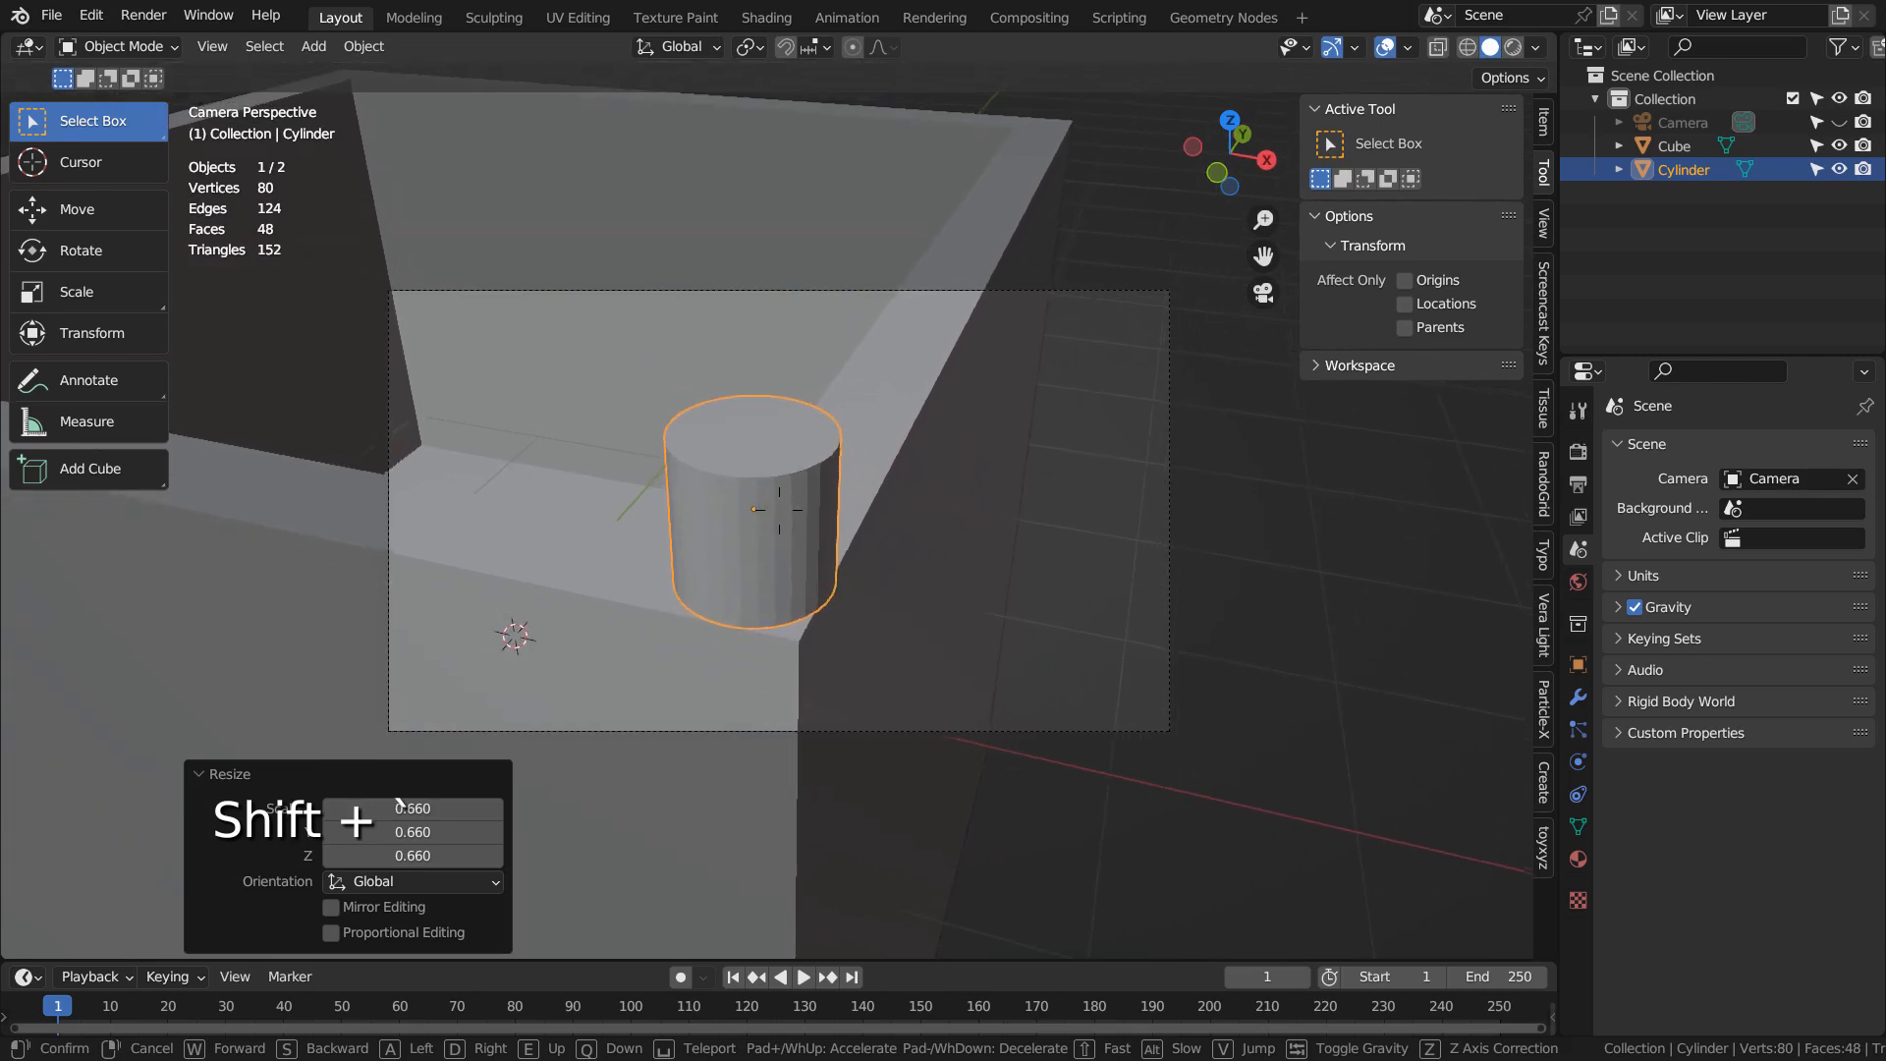
{"action": "key", "text": "a"}
{"action": "key", "text": "s"}
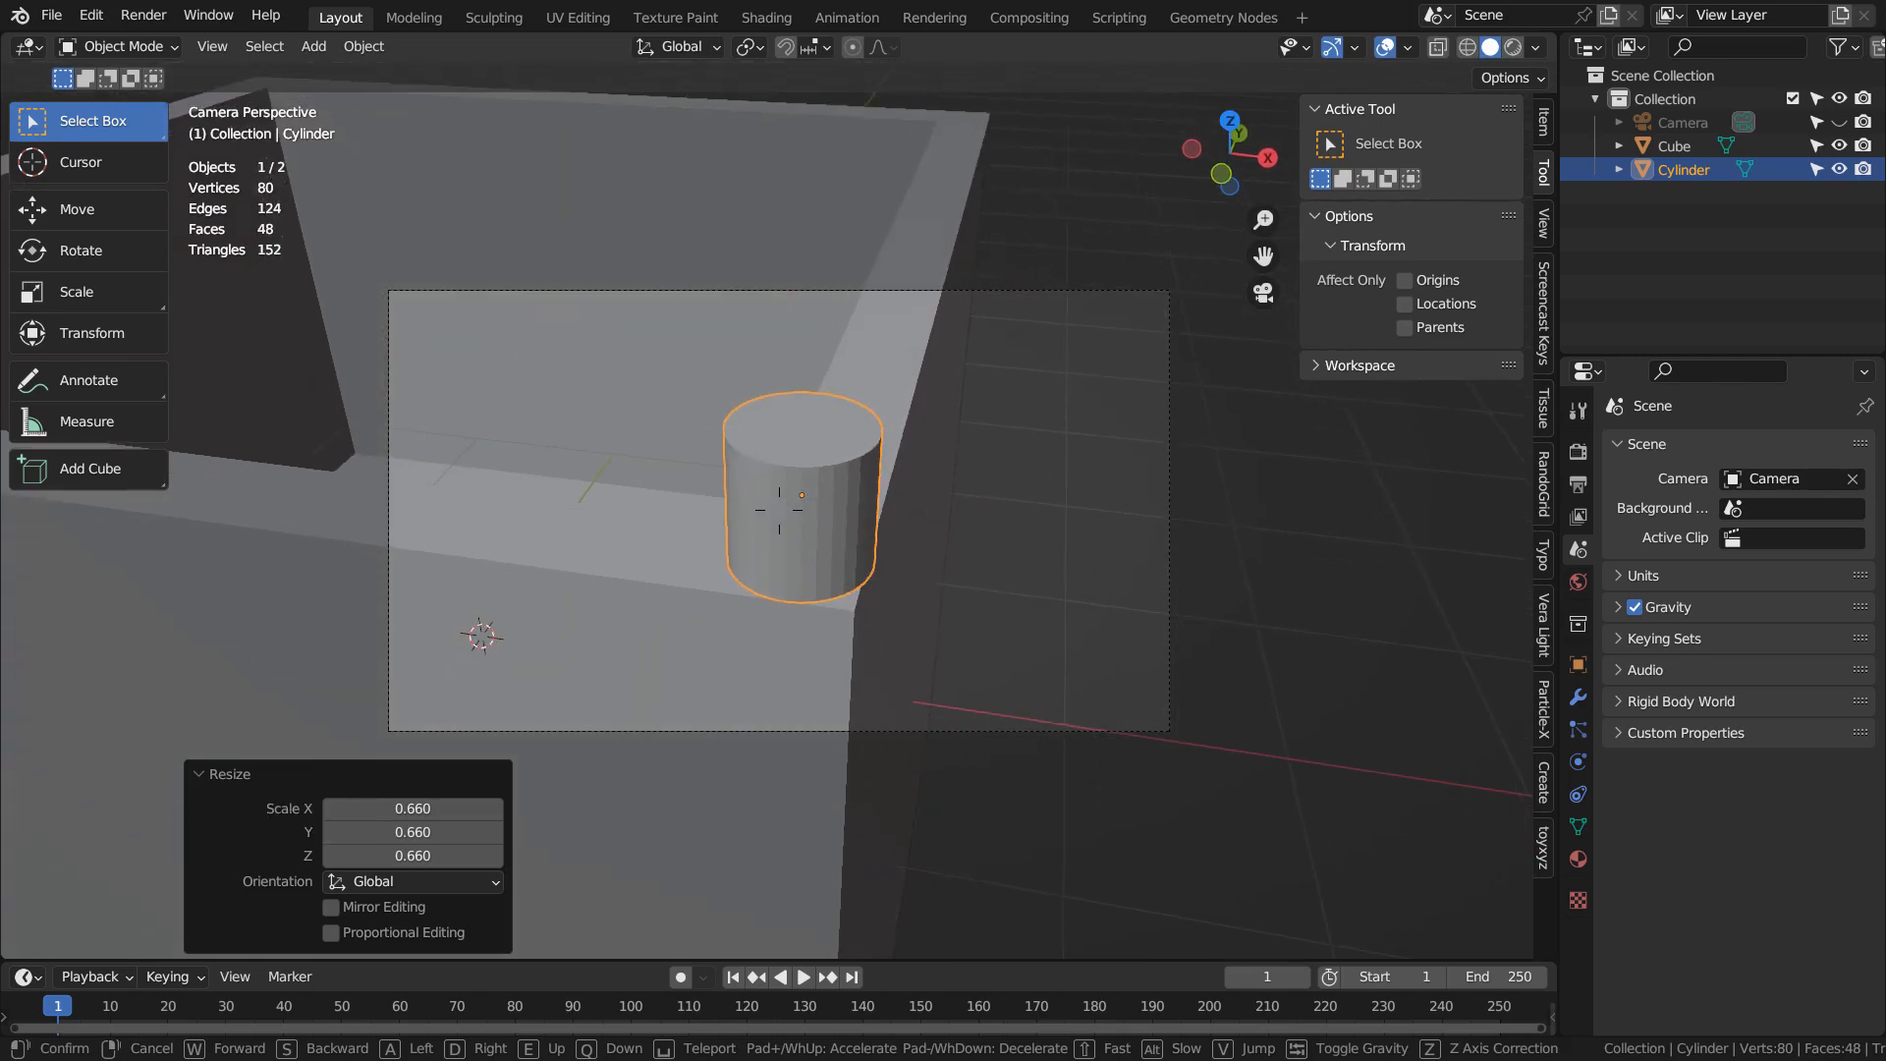
{"action": "key", "text": "d"}
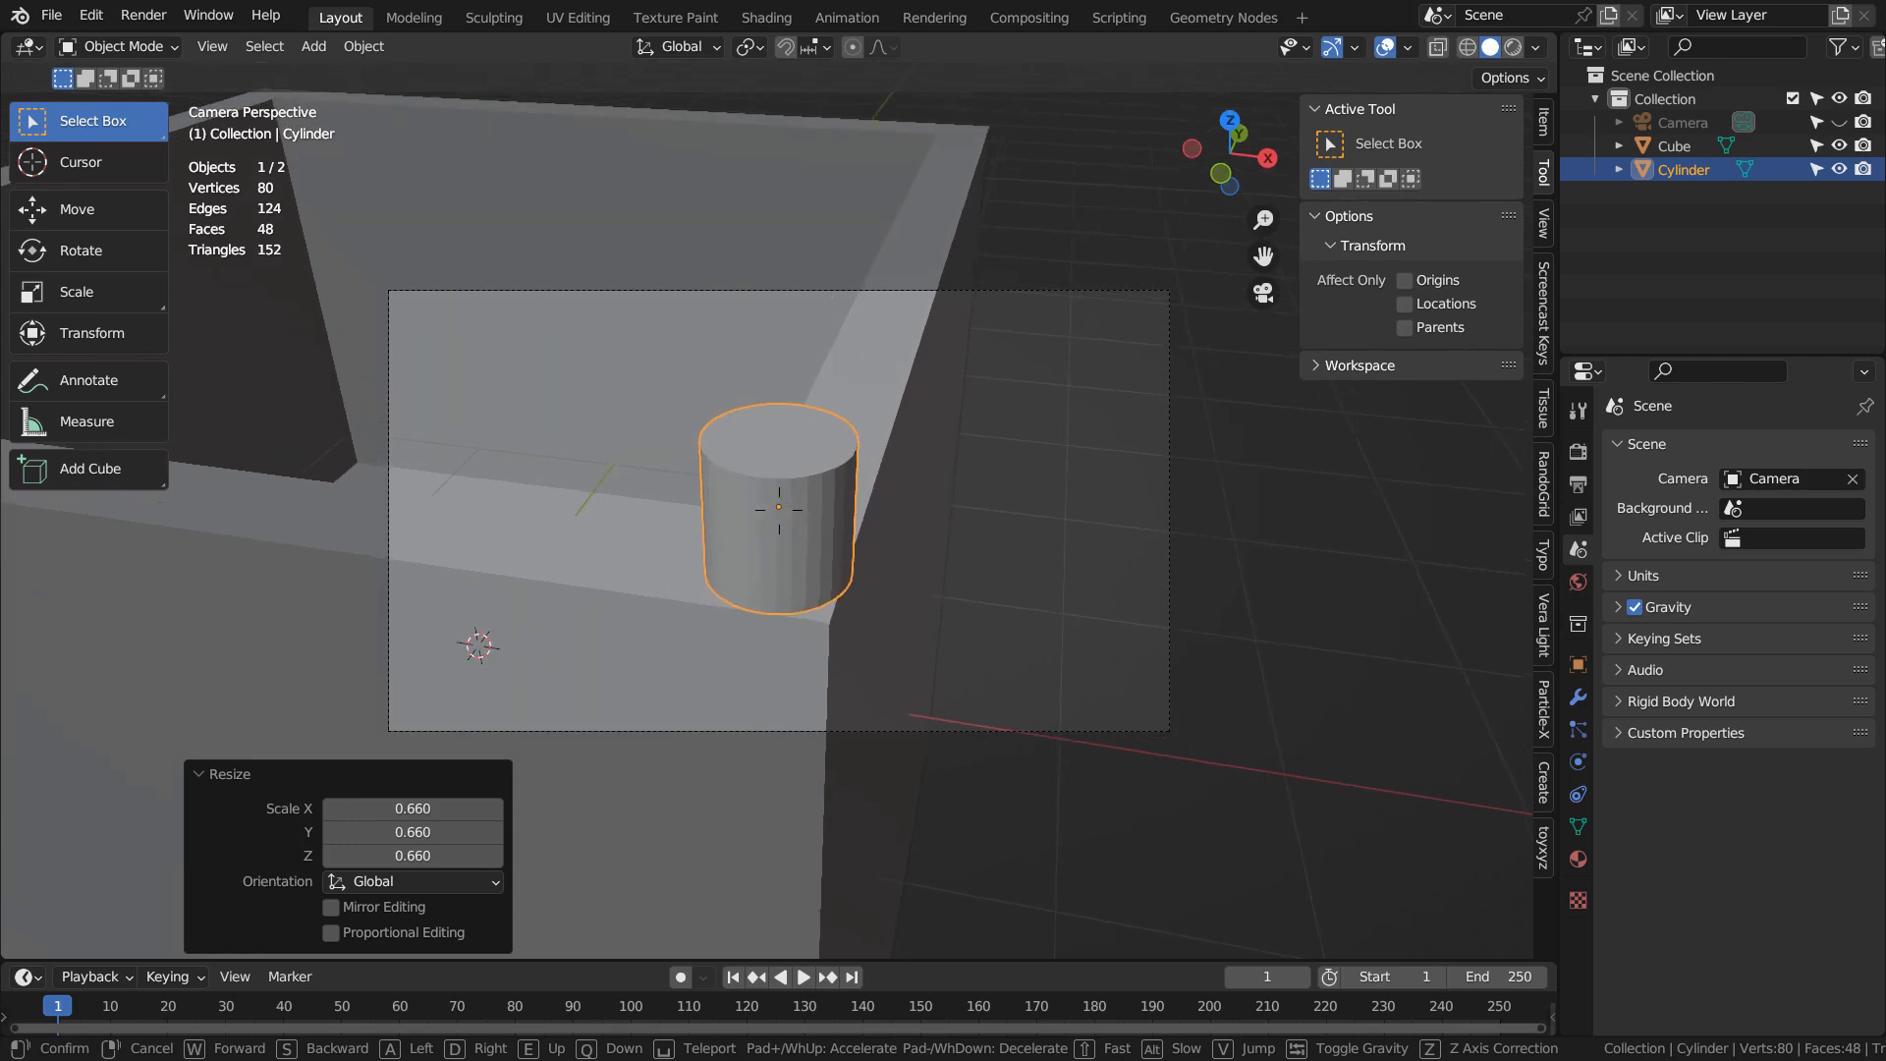
{"action": "left_click", "coordinate": [1048, 531]}
{"action": "key", "text": "F12"}
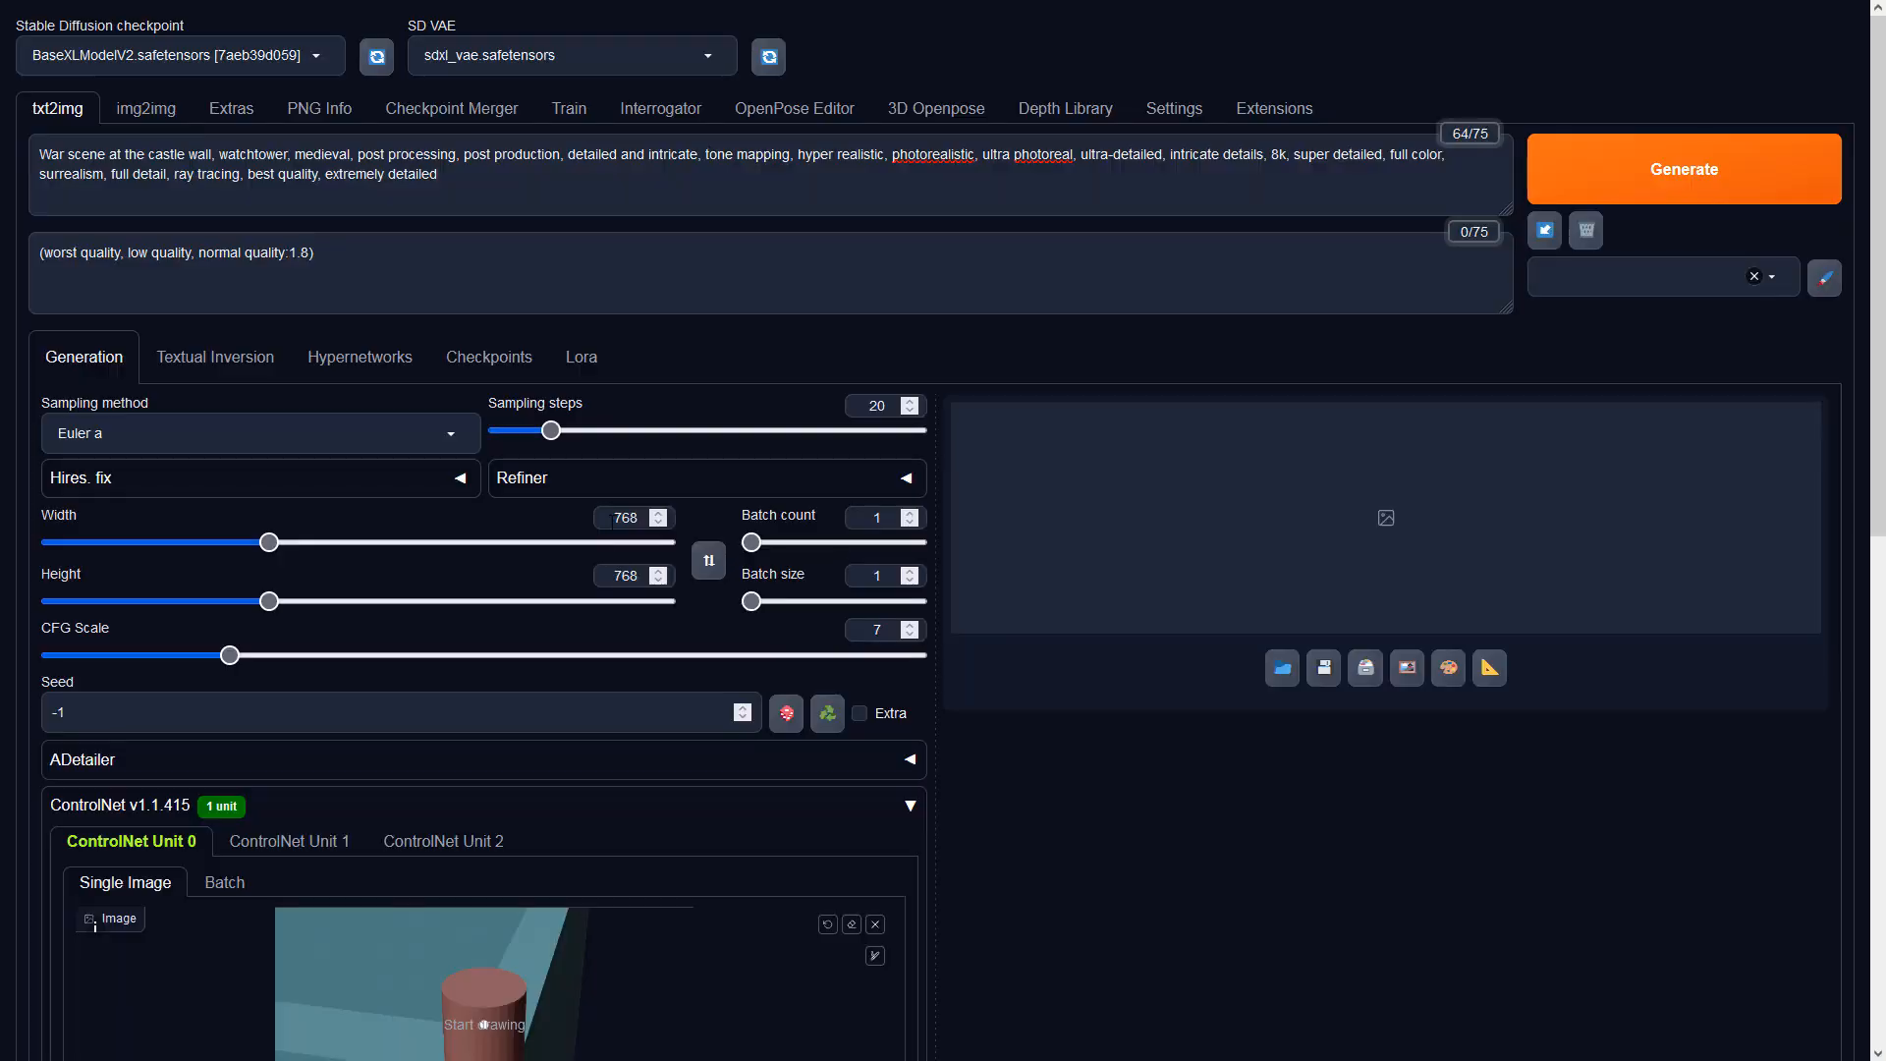
Step: Switch to the Stable Diffusion web UI and set the txt2img output to 960 wide by 540 high
{"action": "double_click", "coordinate": [625, 518]}
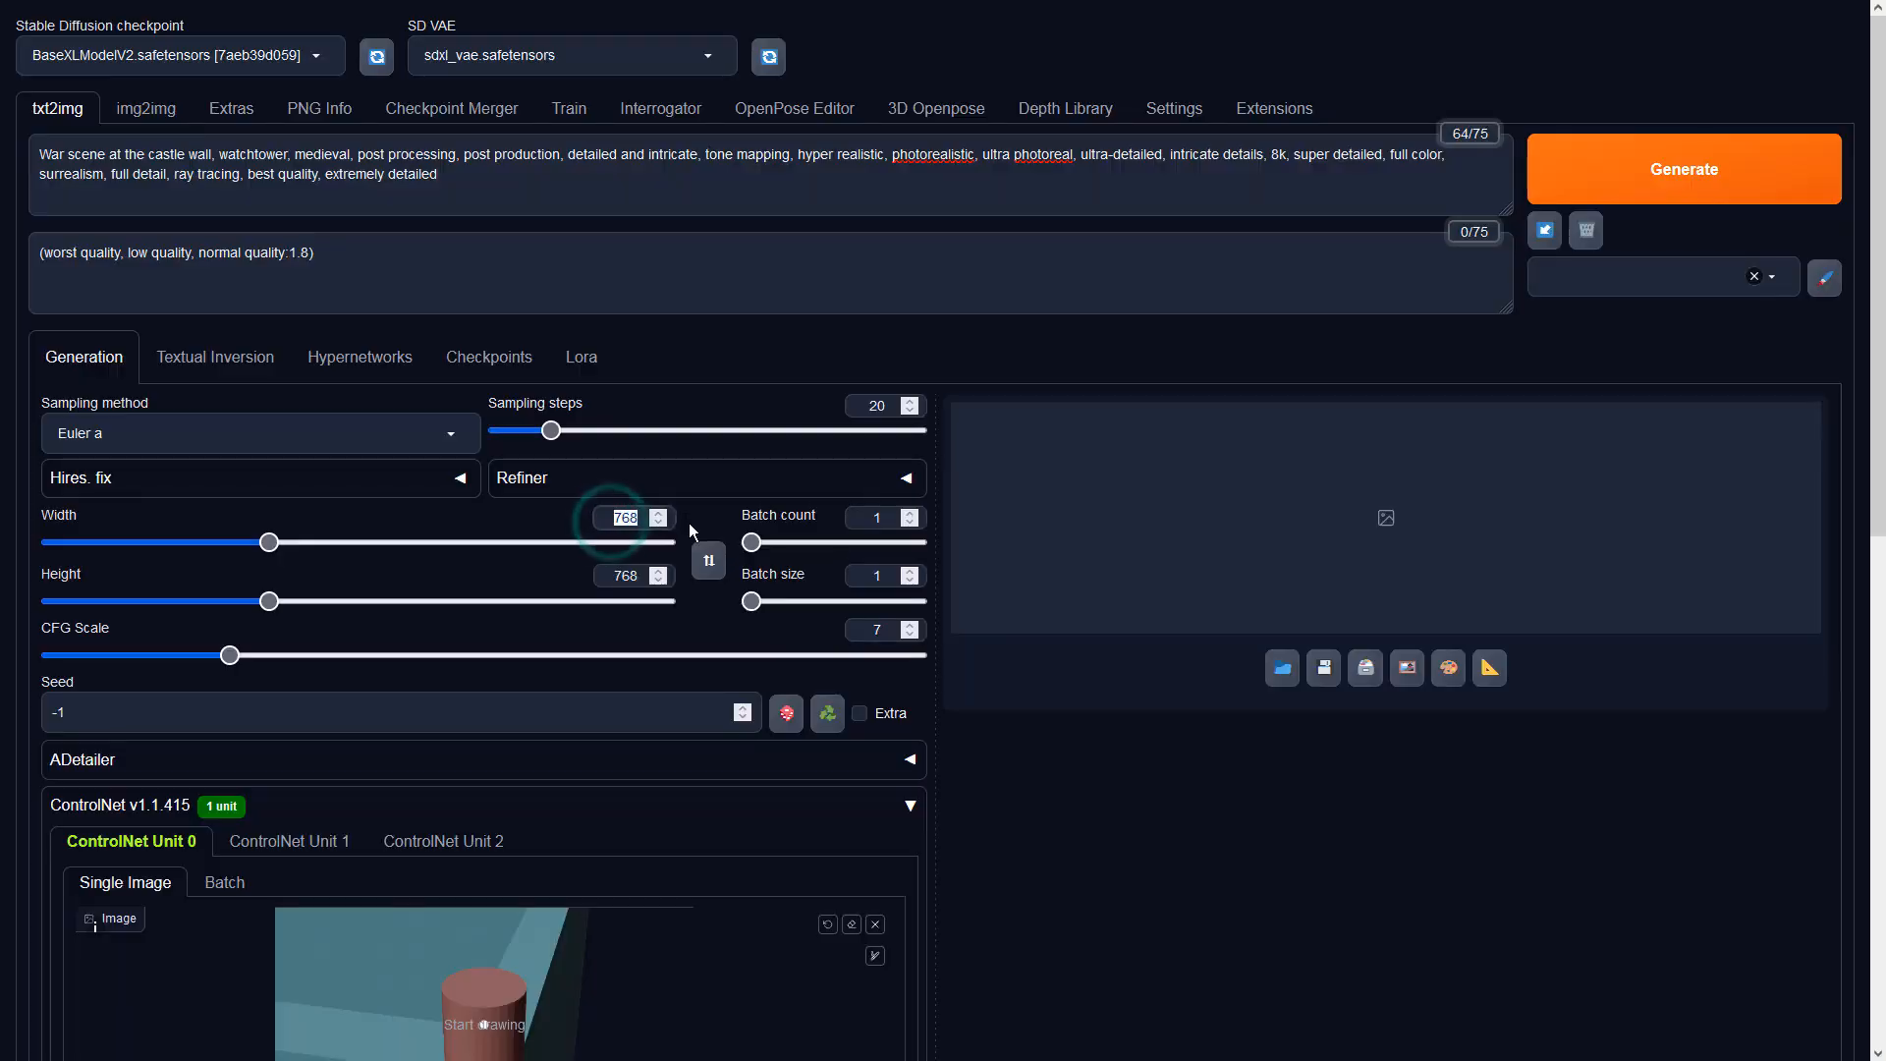
{"action": "type", "text": "960"}
{"action": "key", "text": "Tab"}
{"action": "type", "text": "540"}
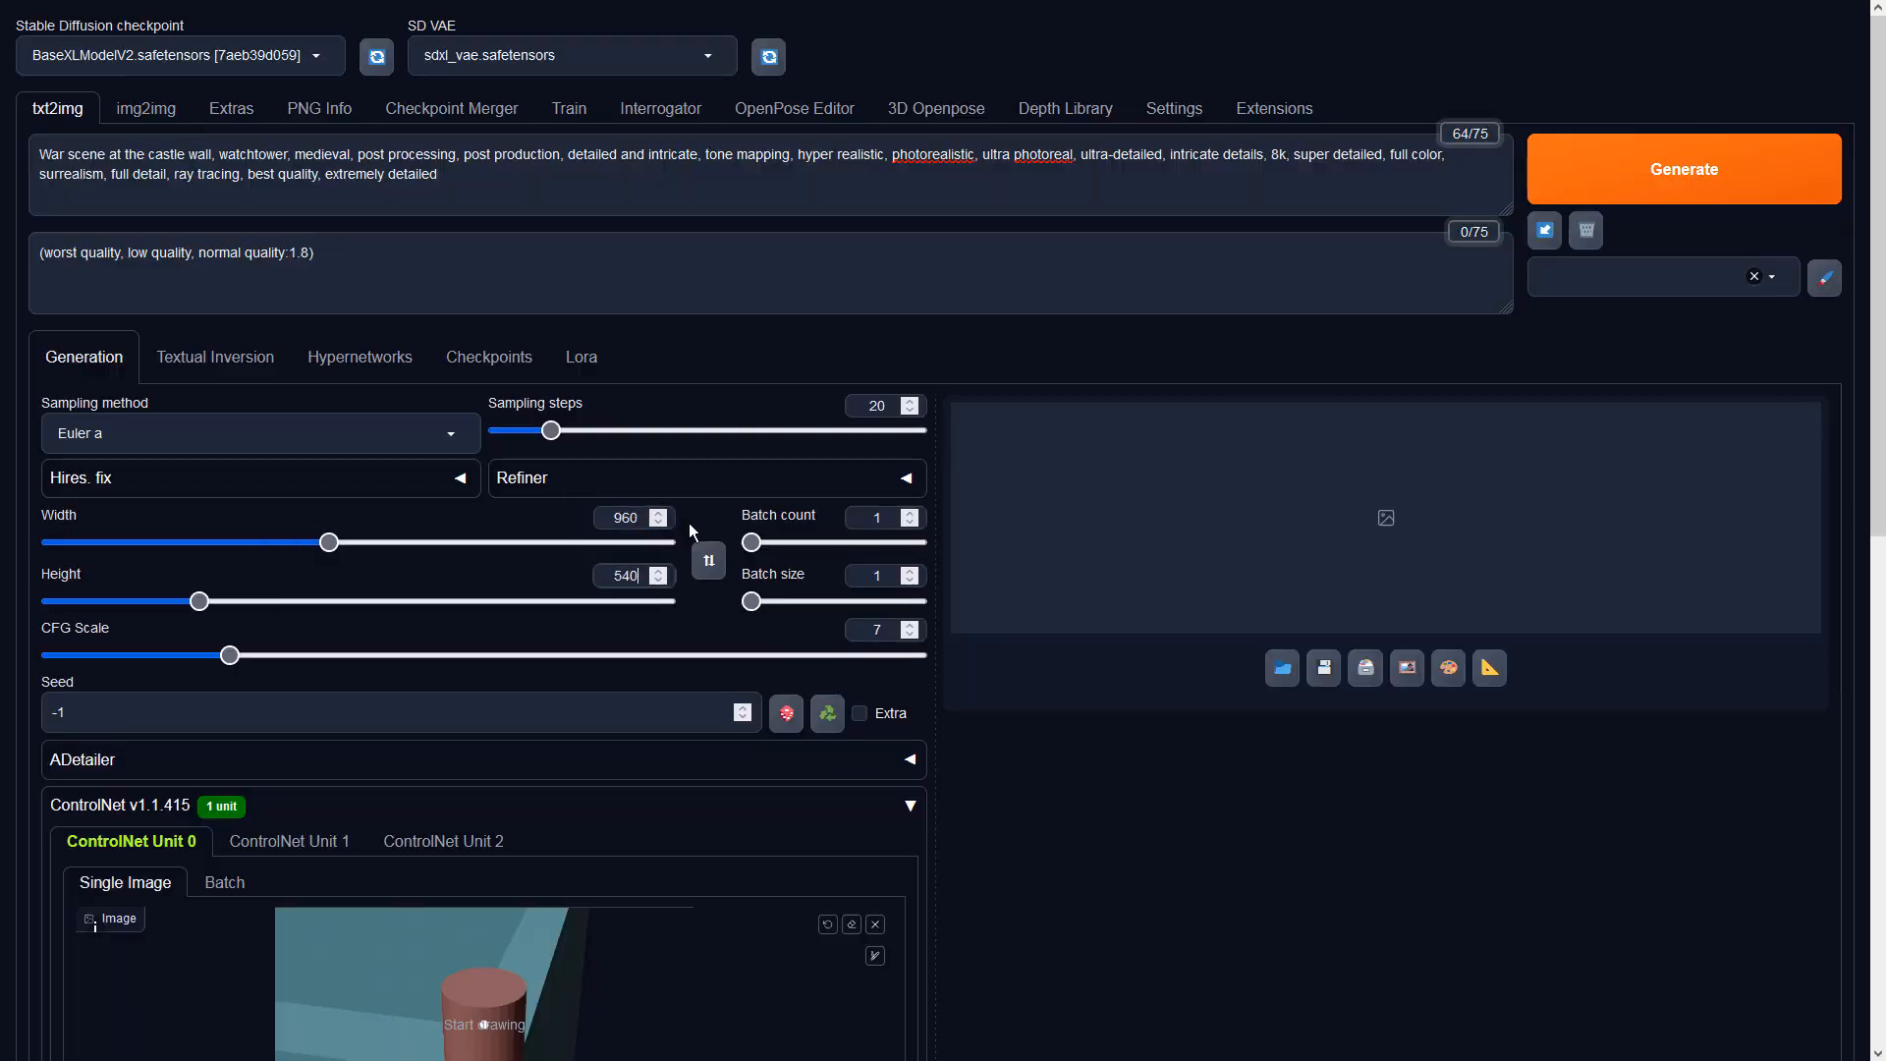
{"action": "left_click", "coordinate": [1161, 919]}
Step: Set ControlNet Unit 0 to the Depth control type with the preprocessor set to none
{"action": "scroll", "coordinate": [1161, 919], "scroll_direction": "down", "scroll_amount": 5}
{"action": "left_click", "coordinate": [274, 779]}
{"action": "left_click", "coordinate": [412, 923]}
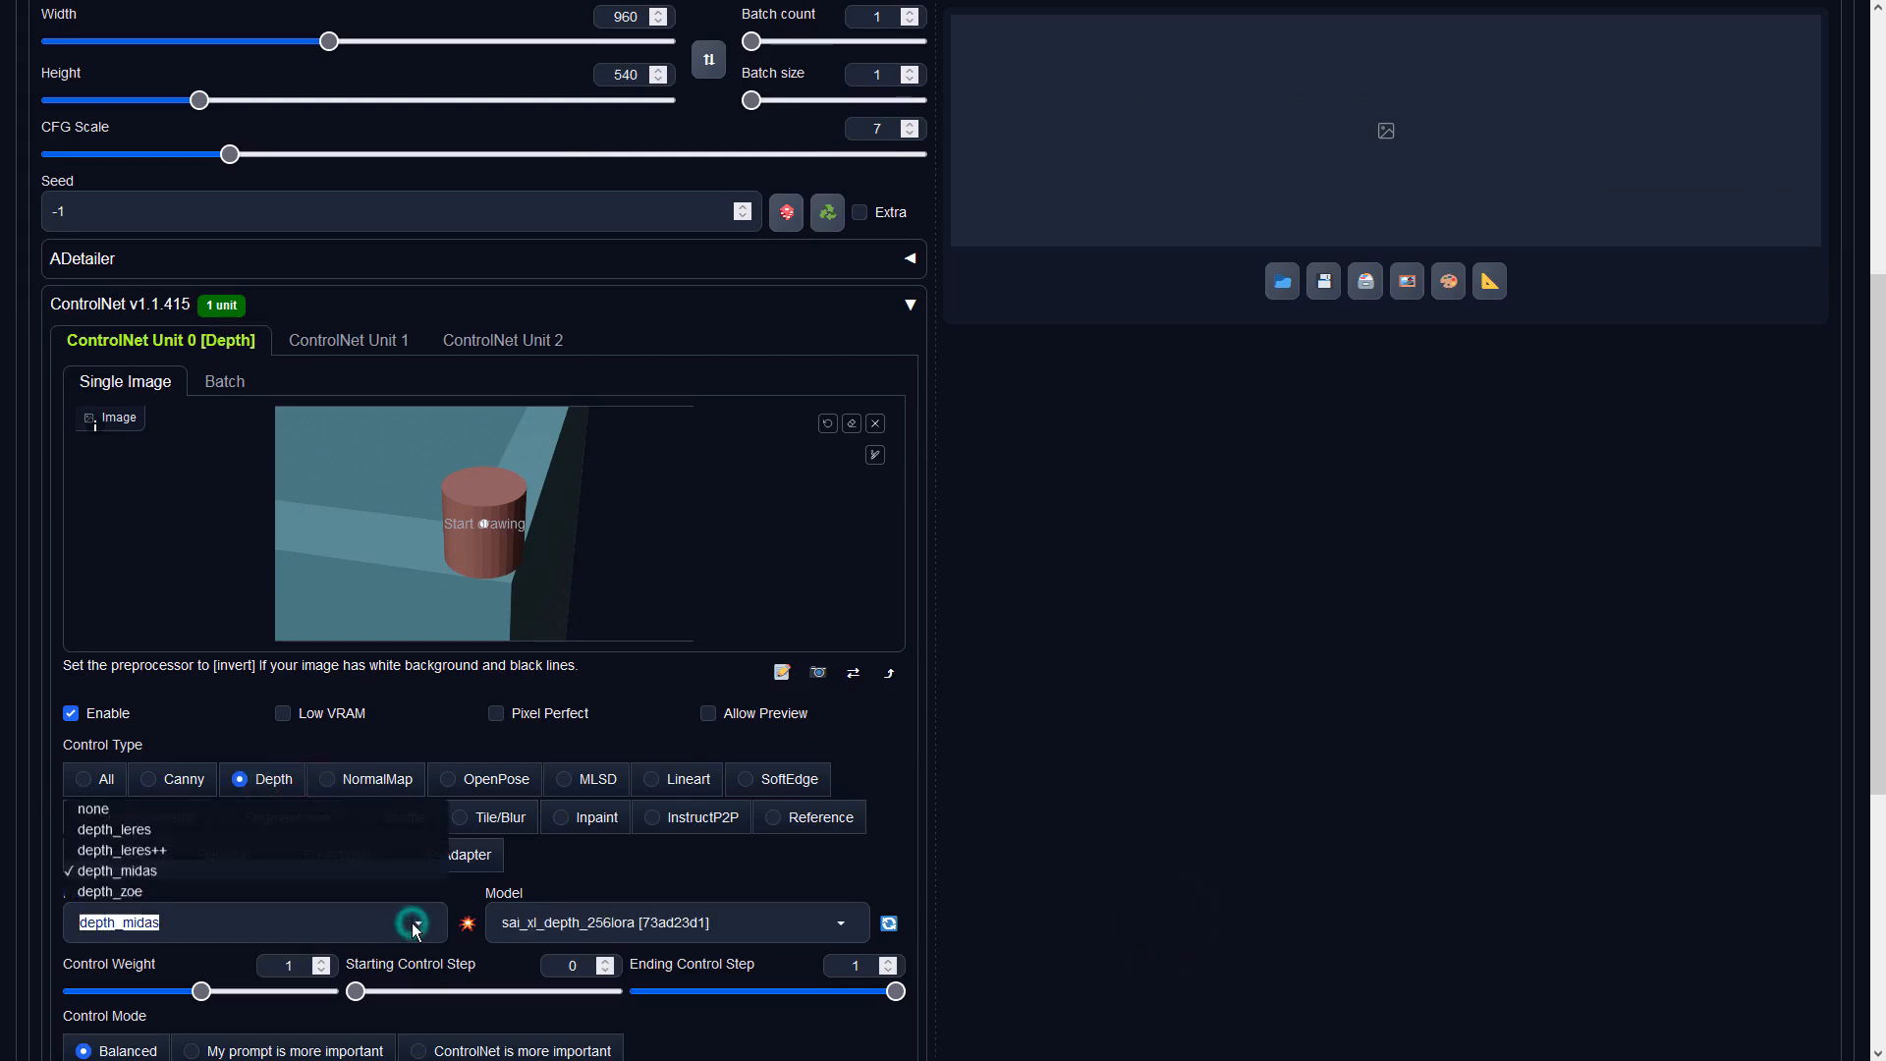
{"action": "left_click", "coordinate": [106, 810]}
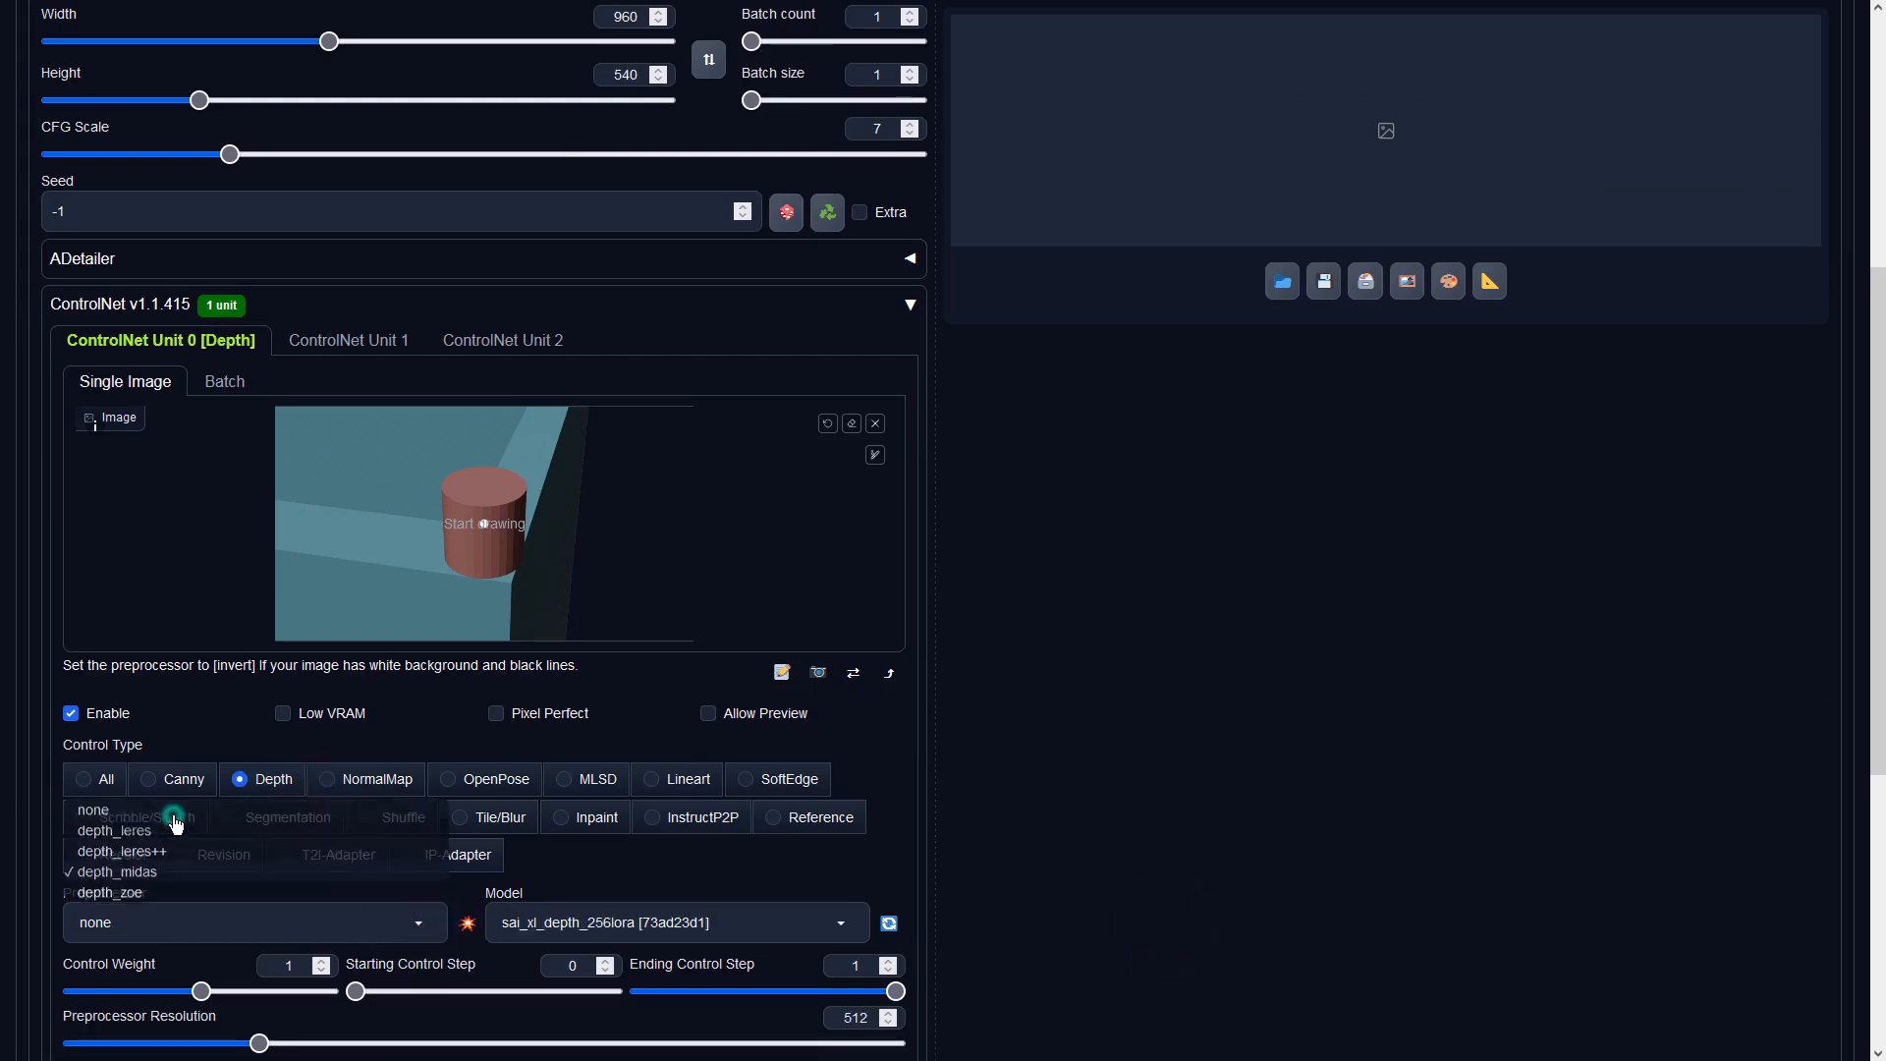
{"action": "left_click", "coordinate": [1362, 792]}
Step: Generate the castle image from the prompt, view the result enlarged and close the enlarged view
{"action": "scroll", "coordinate": [1361, 793], "scroll_direction": "up", "scroll_amount": 5}
{"action": "left_click", "coordinate": [1712, 197]}
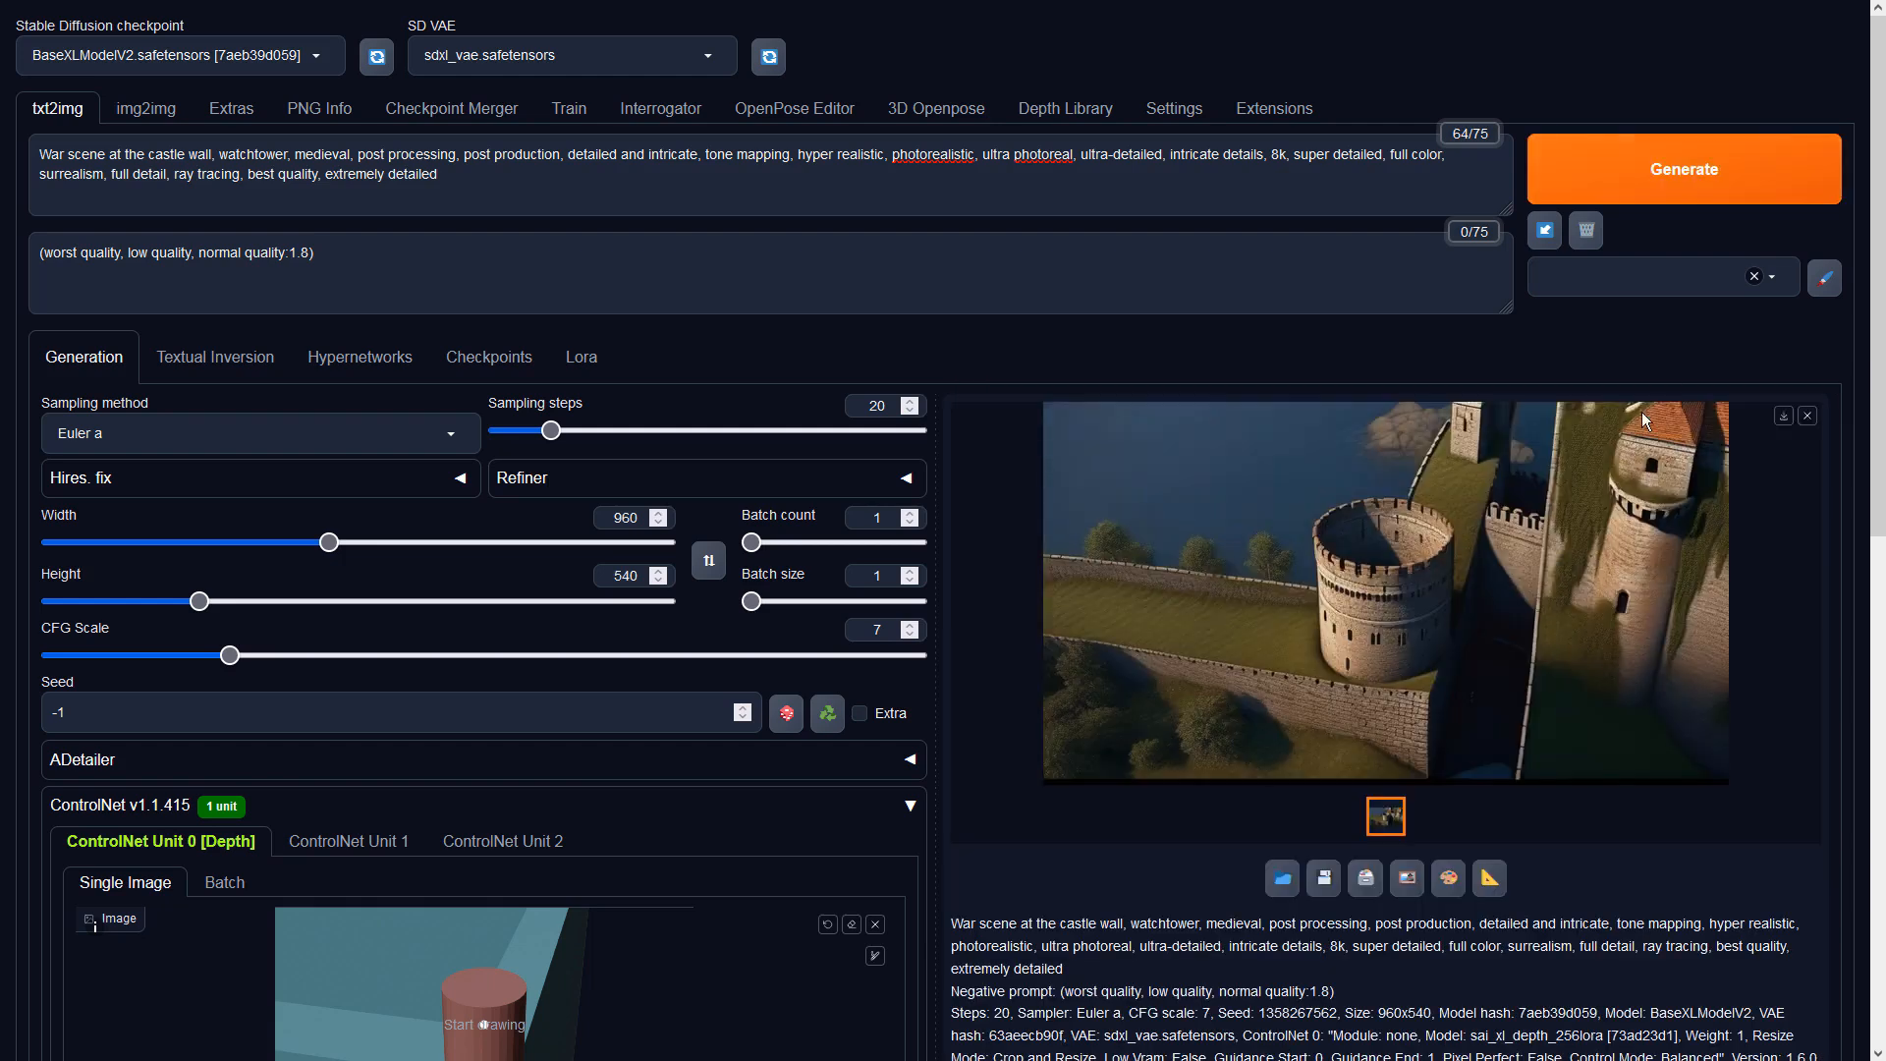
{"action": "left_click", "coordinate": [1424, 639]}
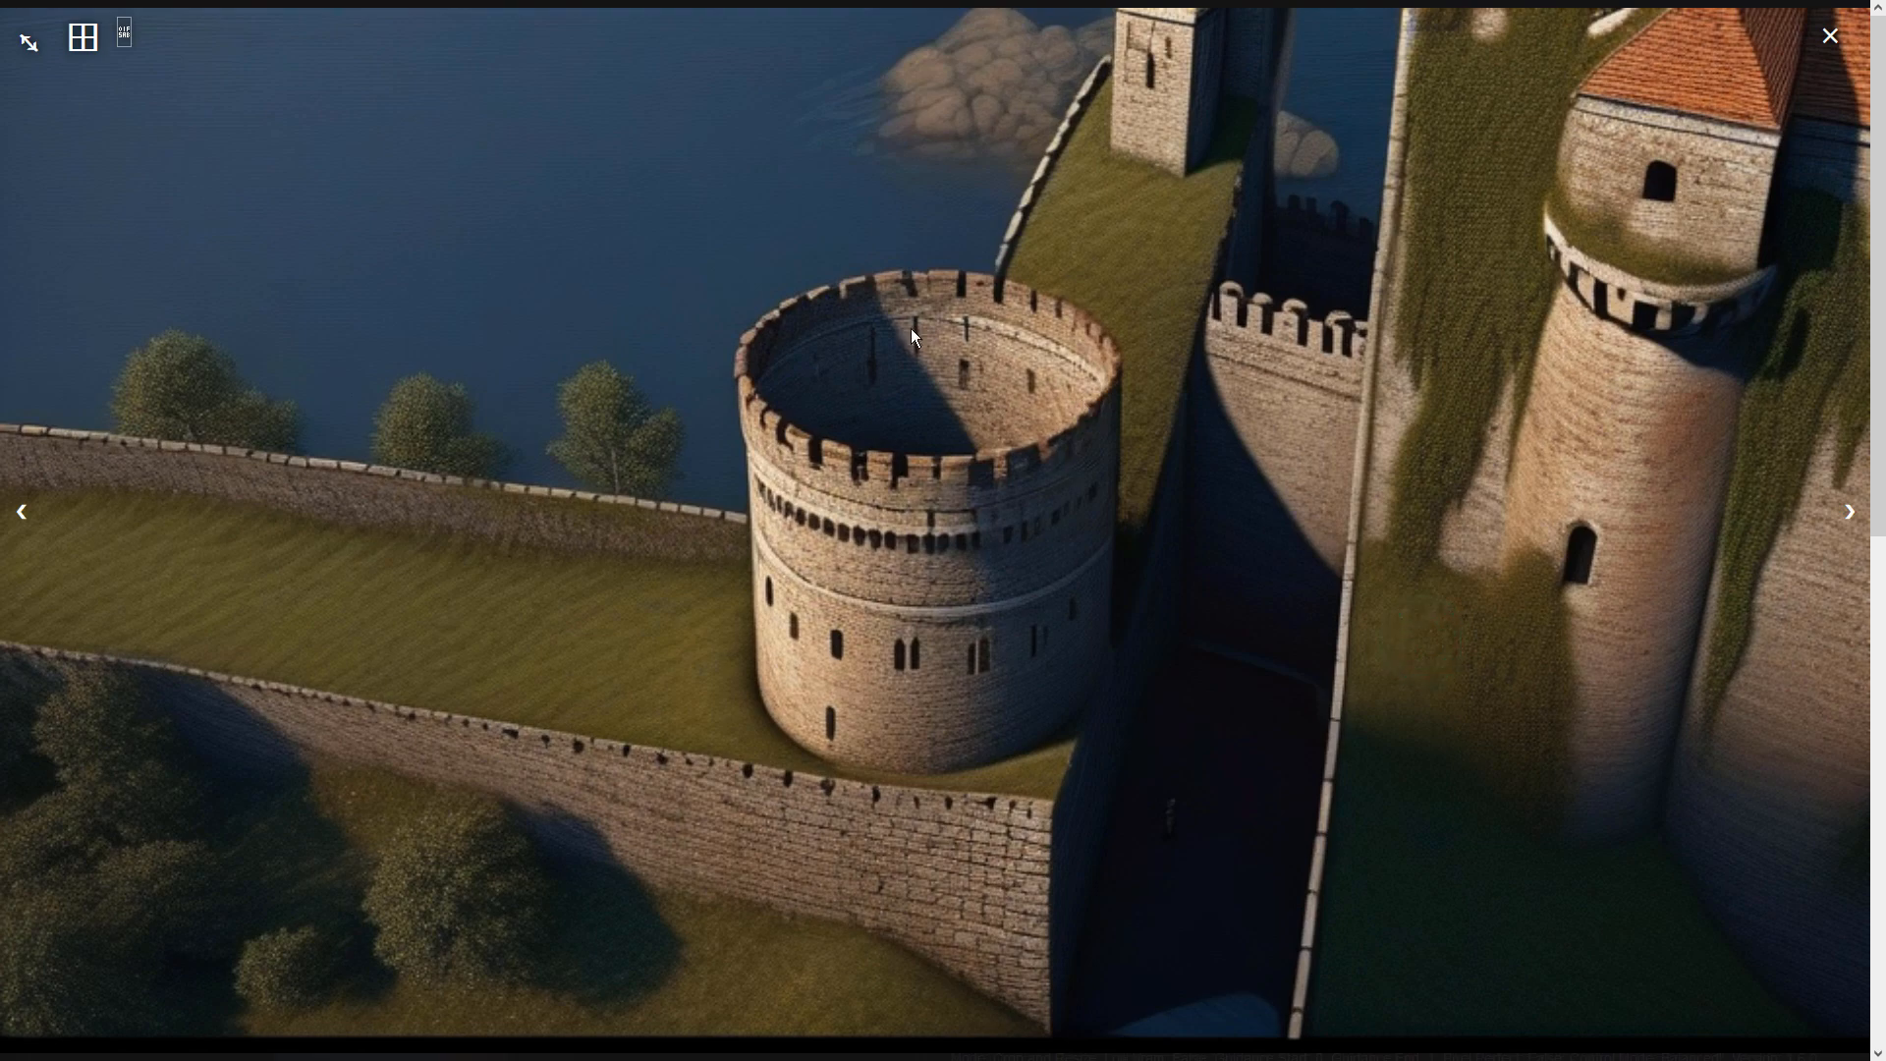
{"action": "left_click", "coordinate": [1066, 433]}
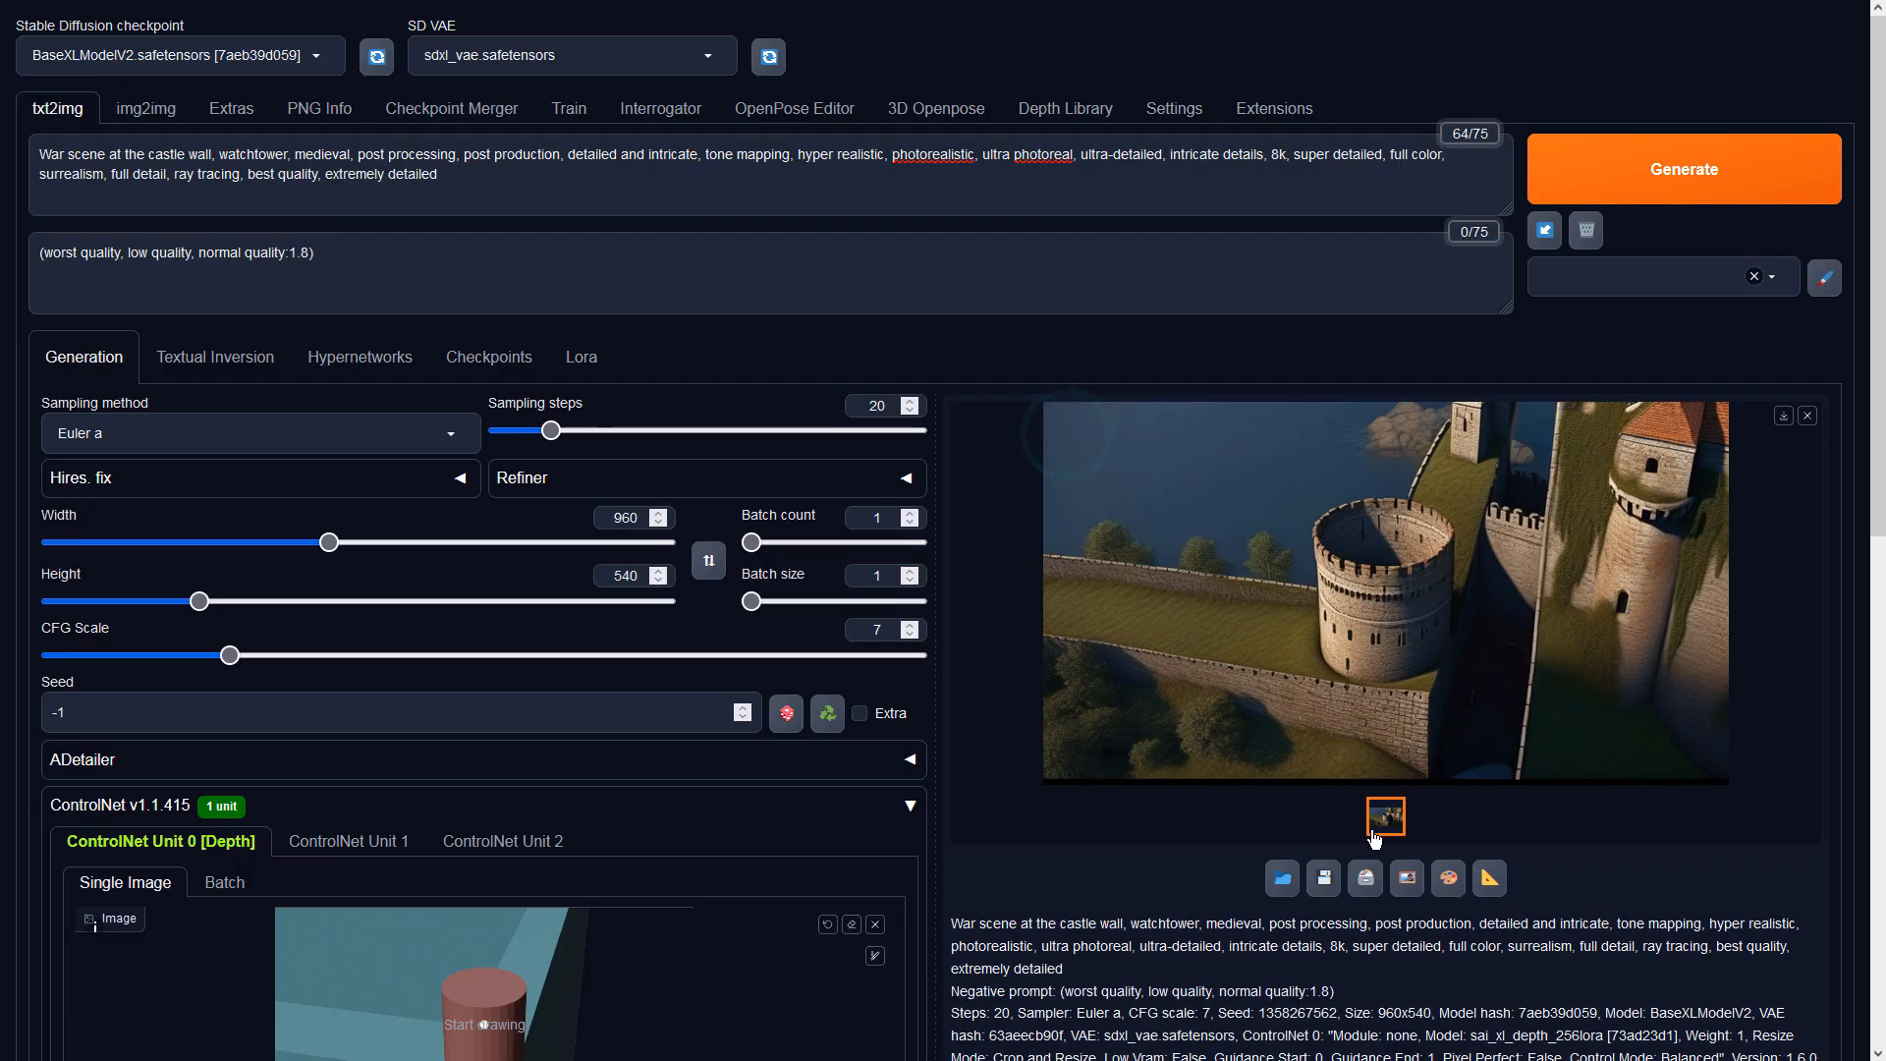
Step: Send the generated castle image to img2img and set the resize height to 540
{"action": "left_click", "coordinate": [1407, 877]}
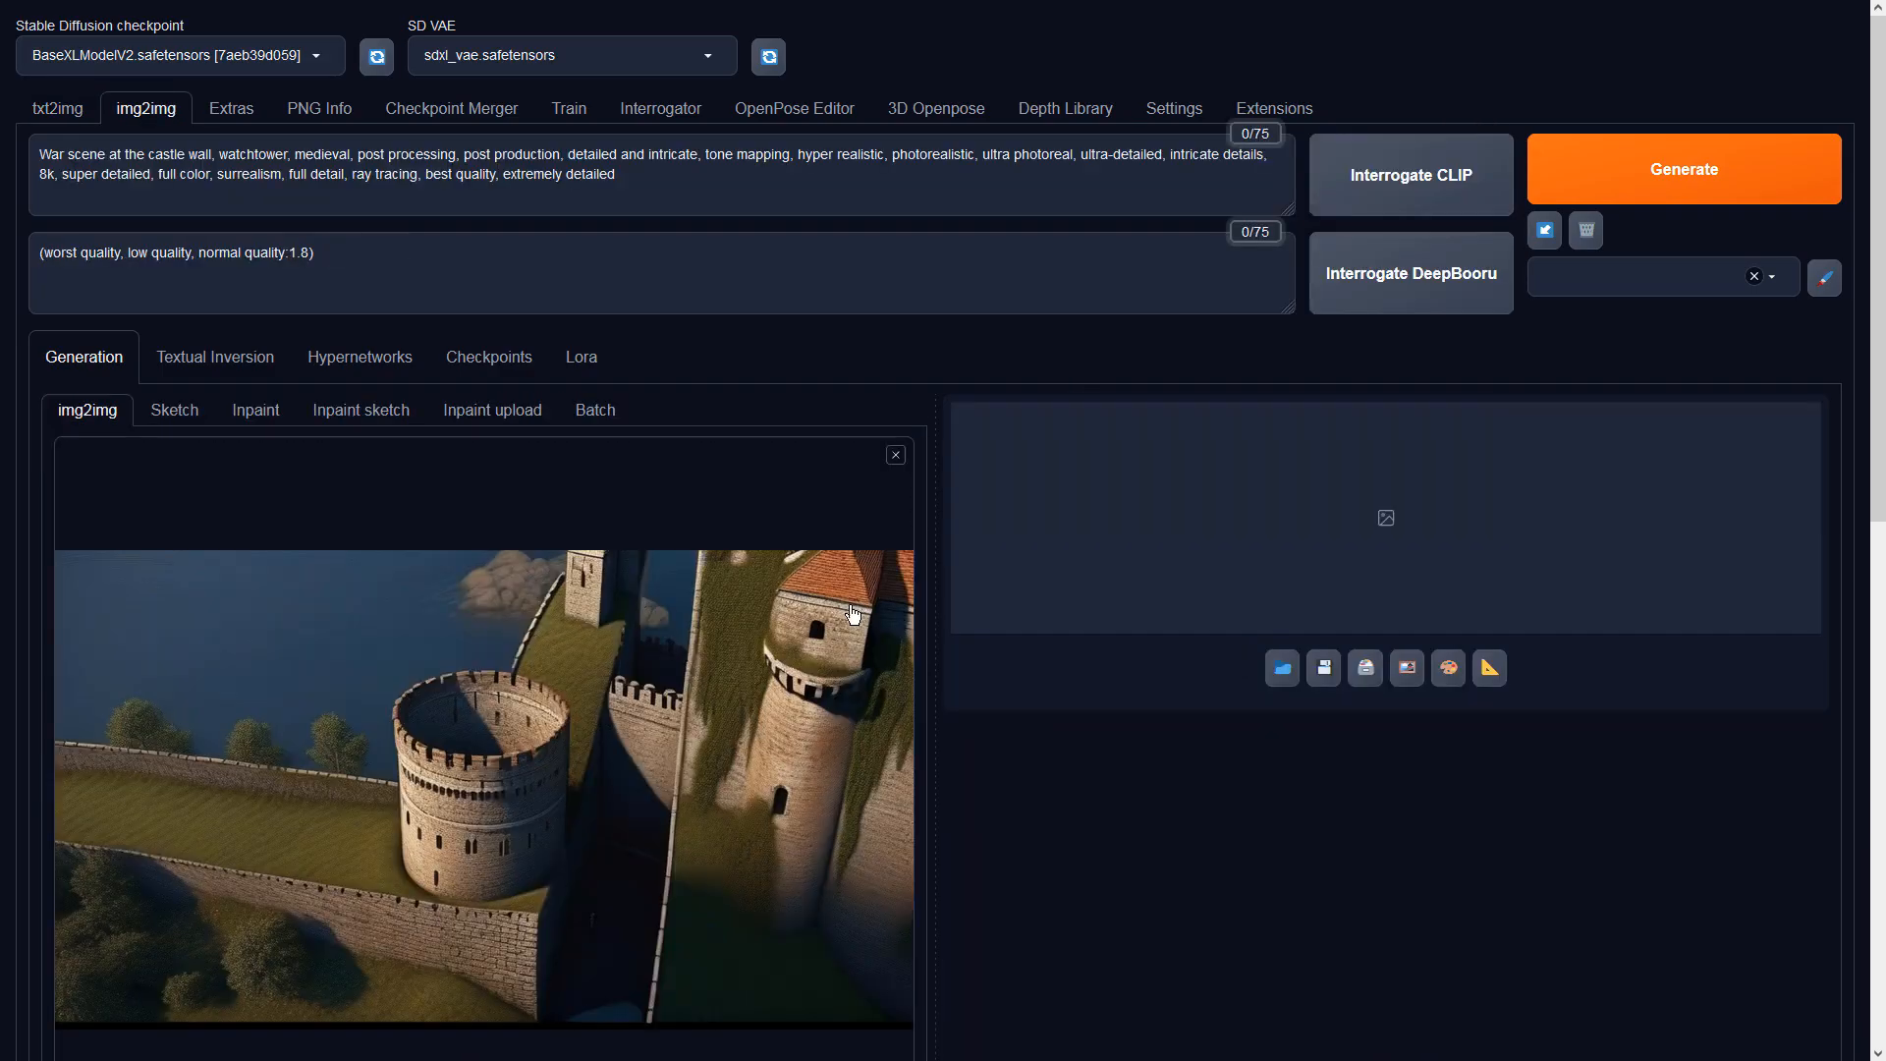
{"action": "scroll", "coordinate": [836, 612], "scroll_direction": "down", "scroll_amount": 4}
{"action": "scroll", "coordinate": [707, 635], "scroll_direction": "down", "scroll_amount": 3}
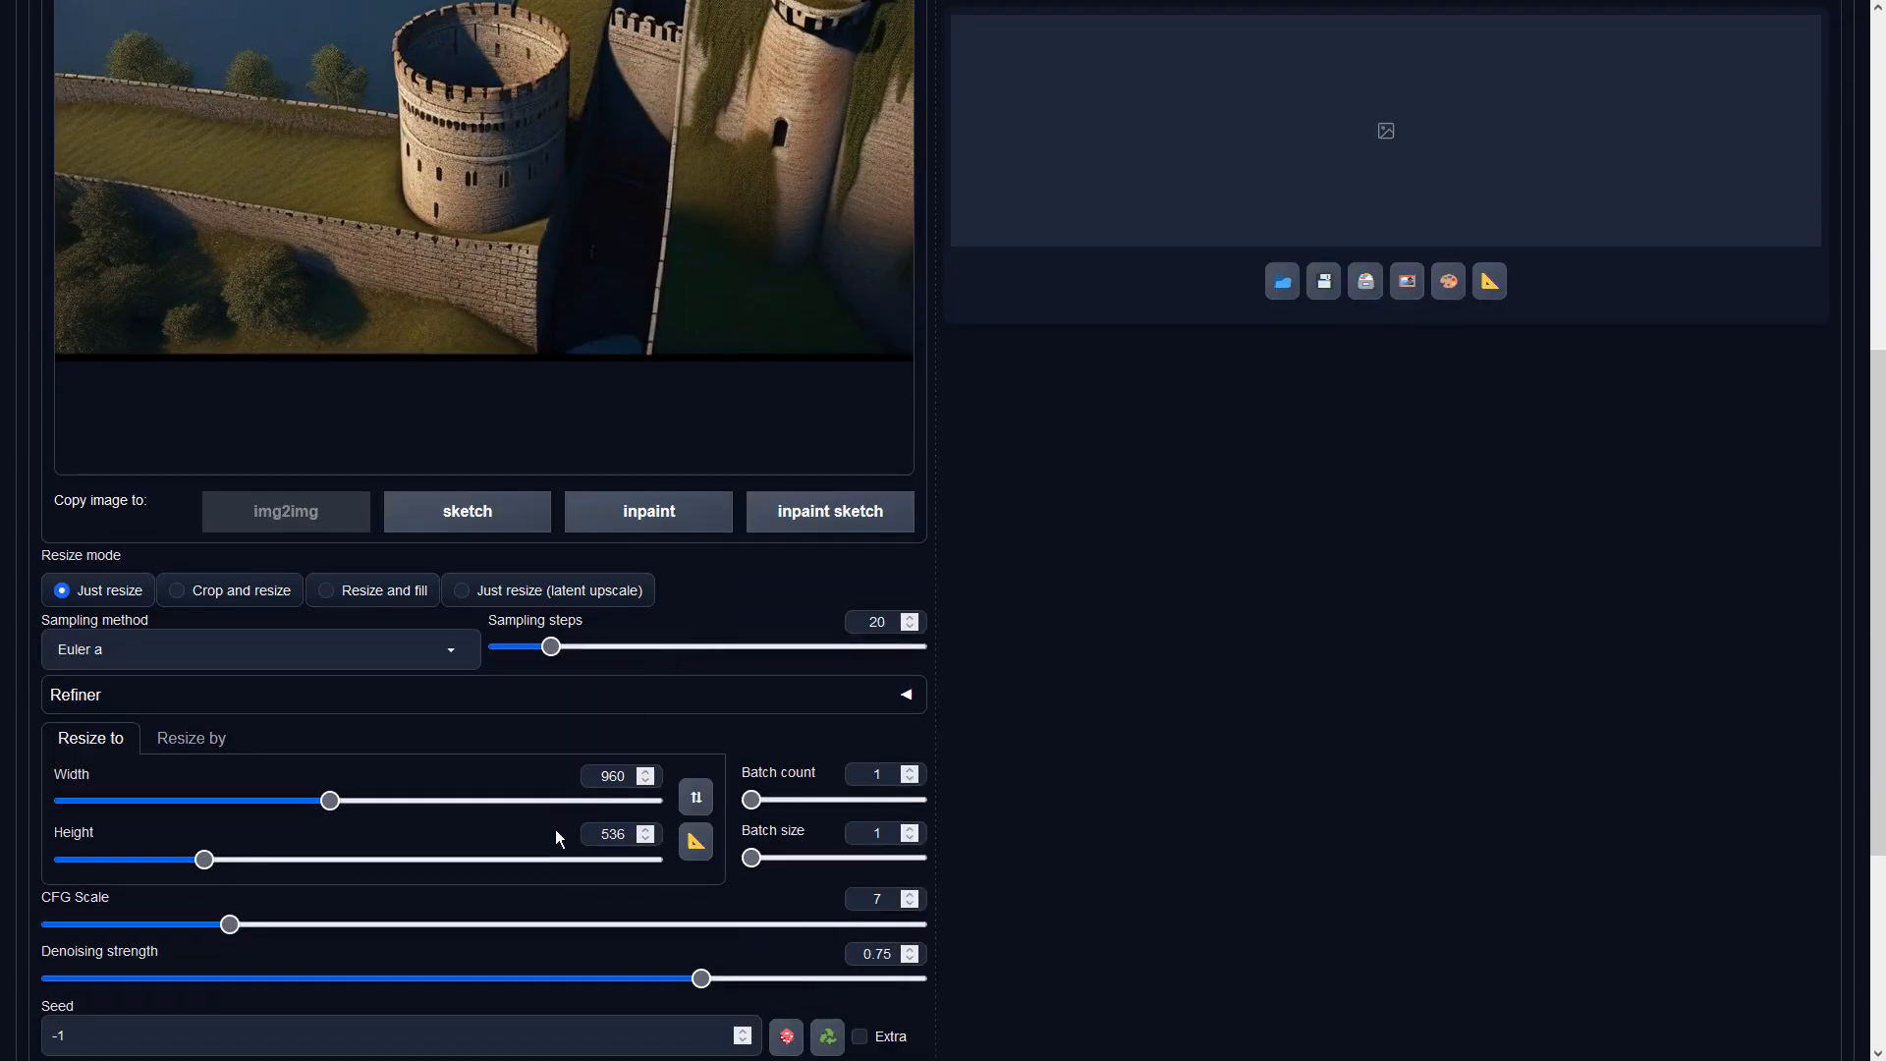
{"action": "double_click", "coordinate": [611, 834]}
{"action": "type", "text": "540"}
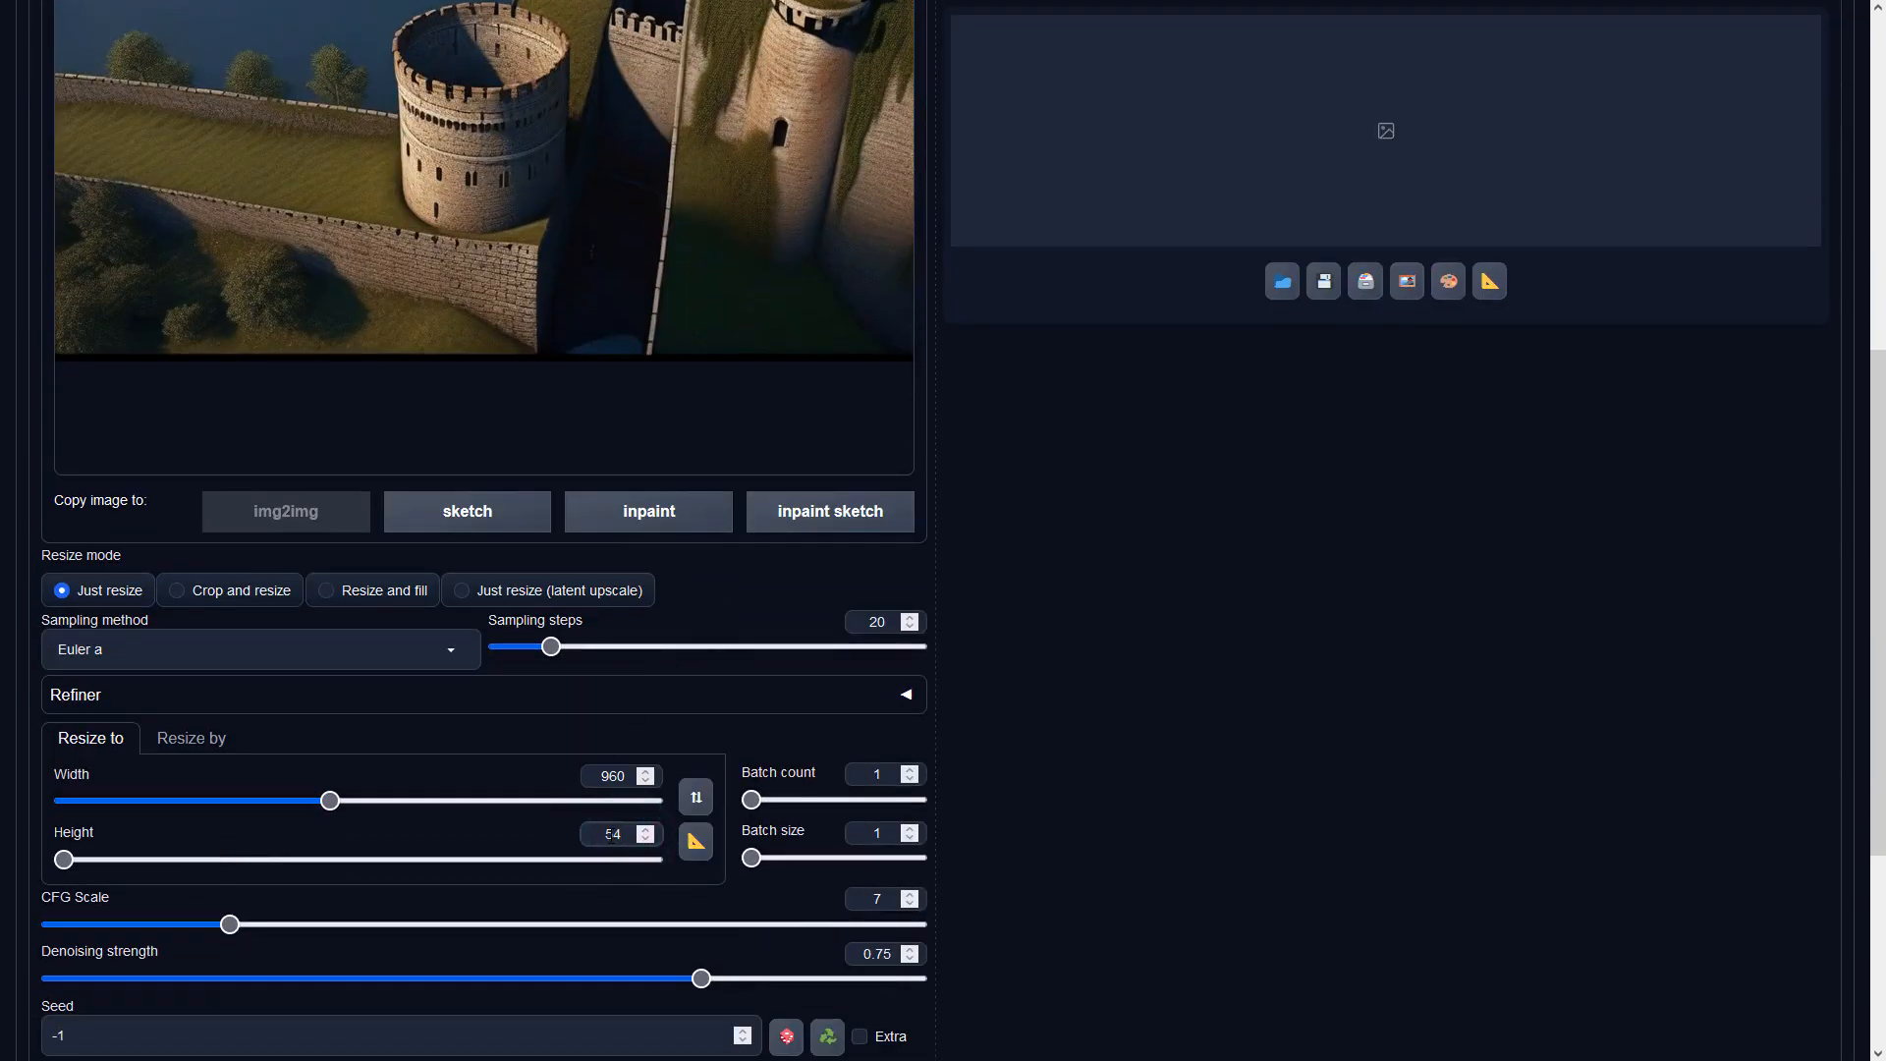
Step: Set the img2img sampling method to DPM++ 2M Karras and the denoising strength to 0.9
{"action": "left_click", "coordinate": [443, 662]}
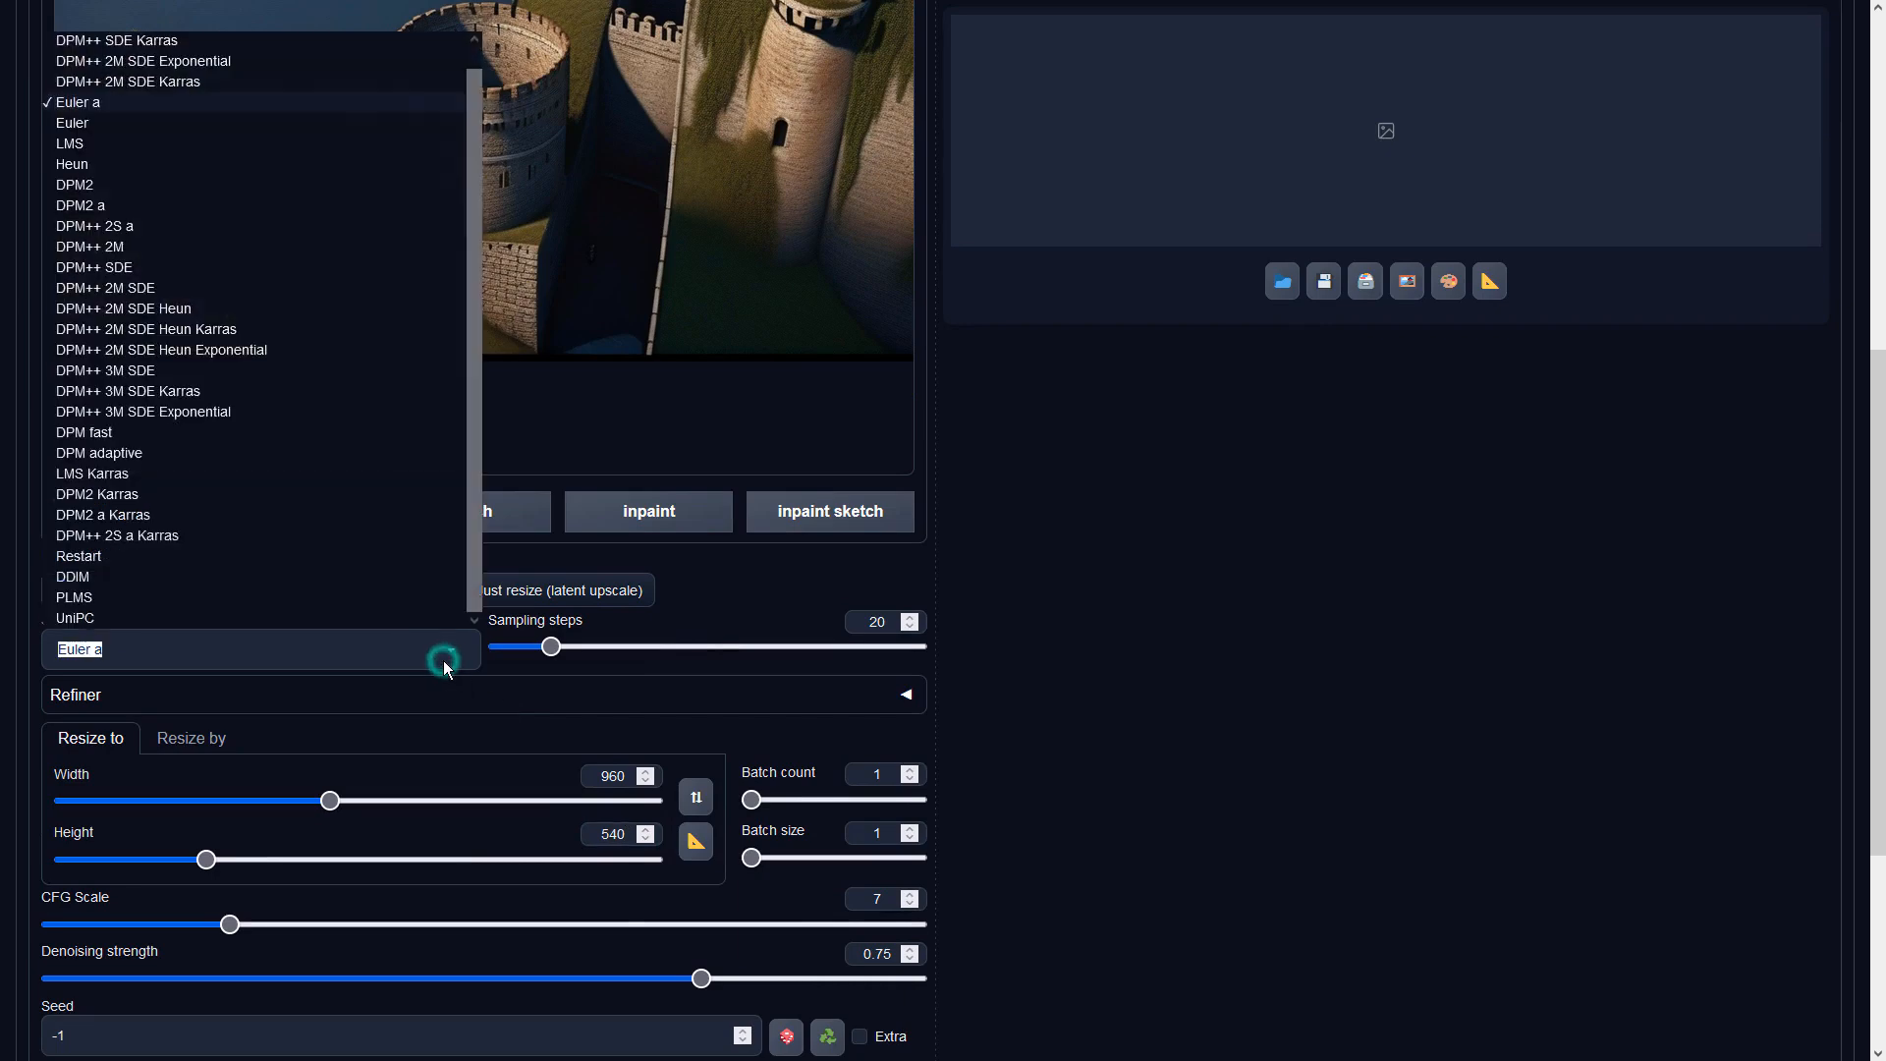
{"action": "left_click", "coordinate": [154, 42]}
{"action": "scroll", "coordinate": [1244, 599], "scroll_direction": "down", "scroll_amount": 4}
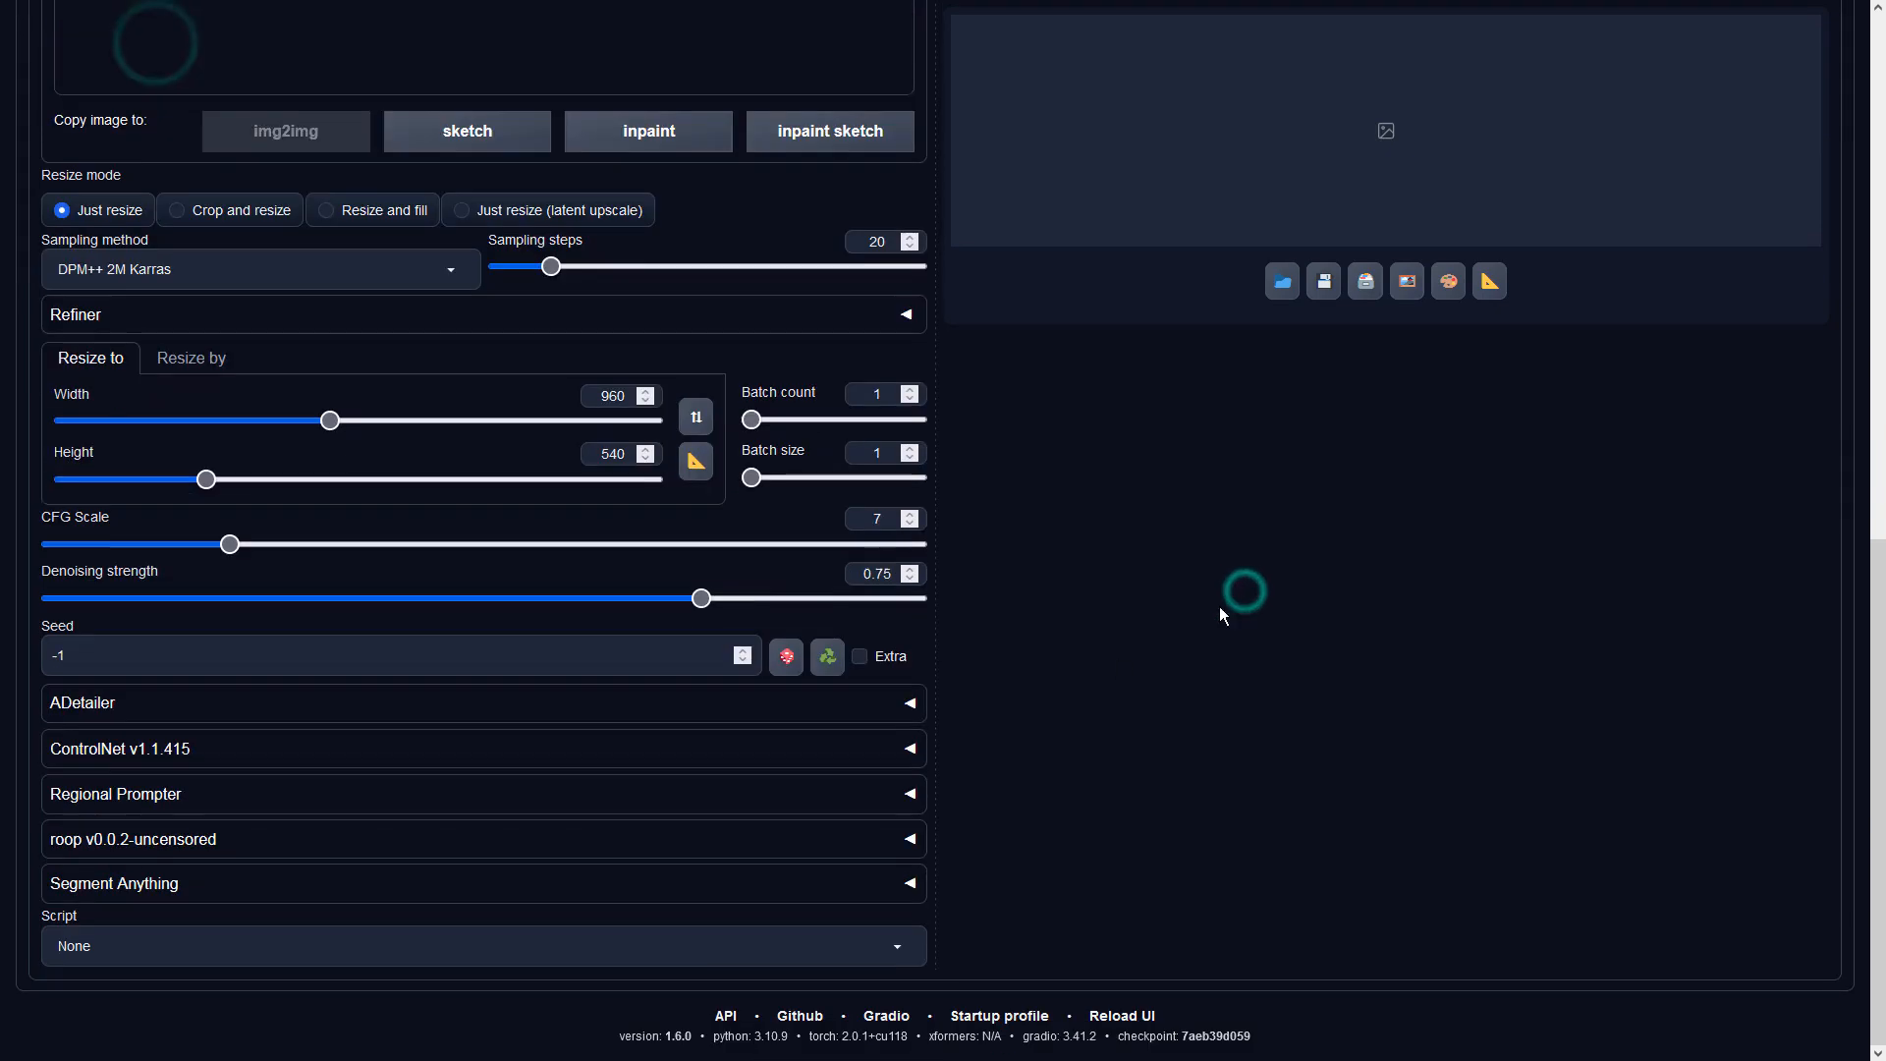
{"action": "left_click_drag", "start_coordinate": [693, 597], "coordinate": [823, 607]}
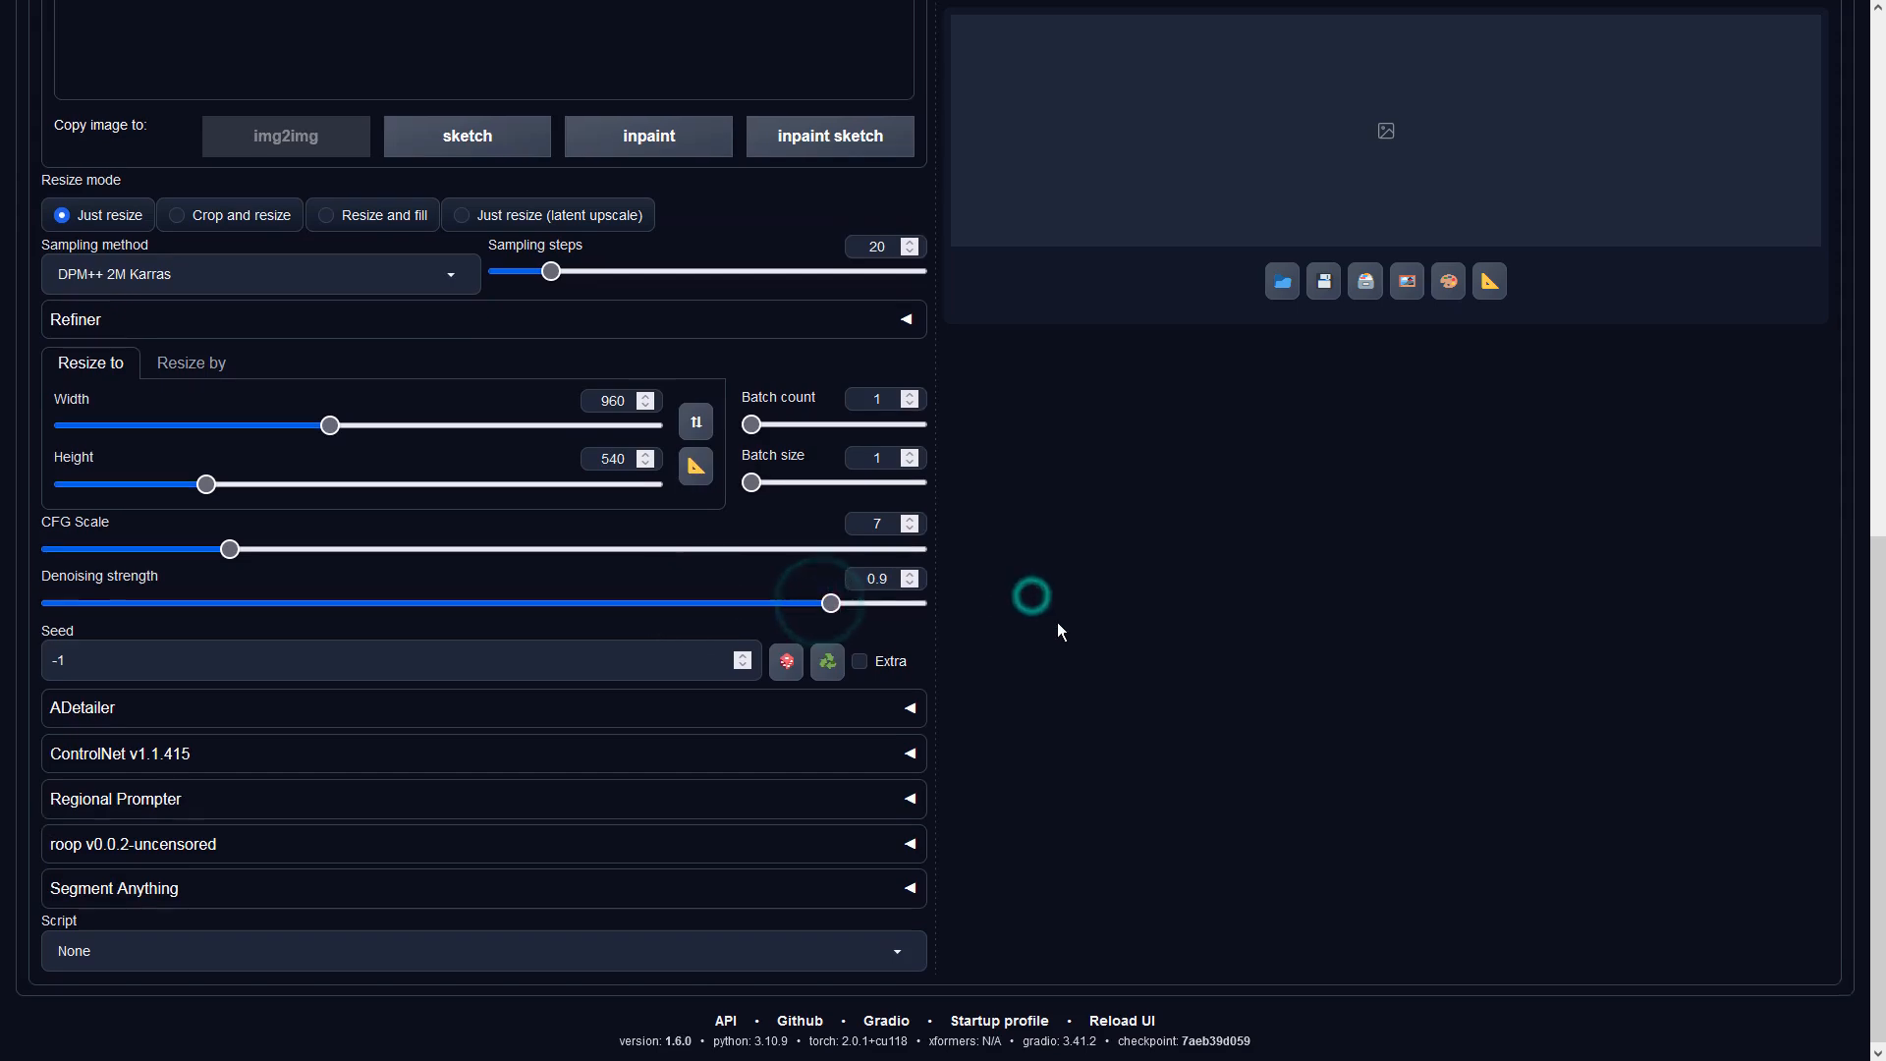
Step: Generate an img2img version of the castle scene, view the result enlarged and close the enlarged view
{"action": "scroll", "coordinate": [1081, 633], "scroll_direction": "up", "scroll_amount": 5}
{"action": "left_click", "coordinate": [1705, 169]}
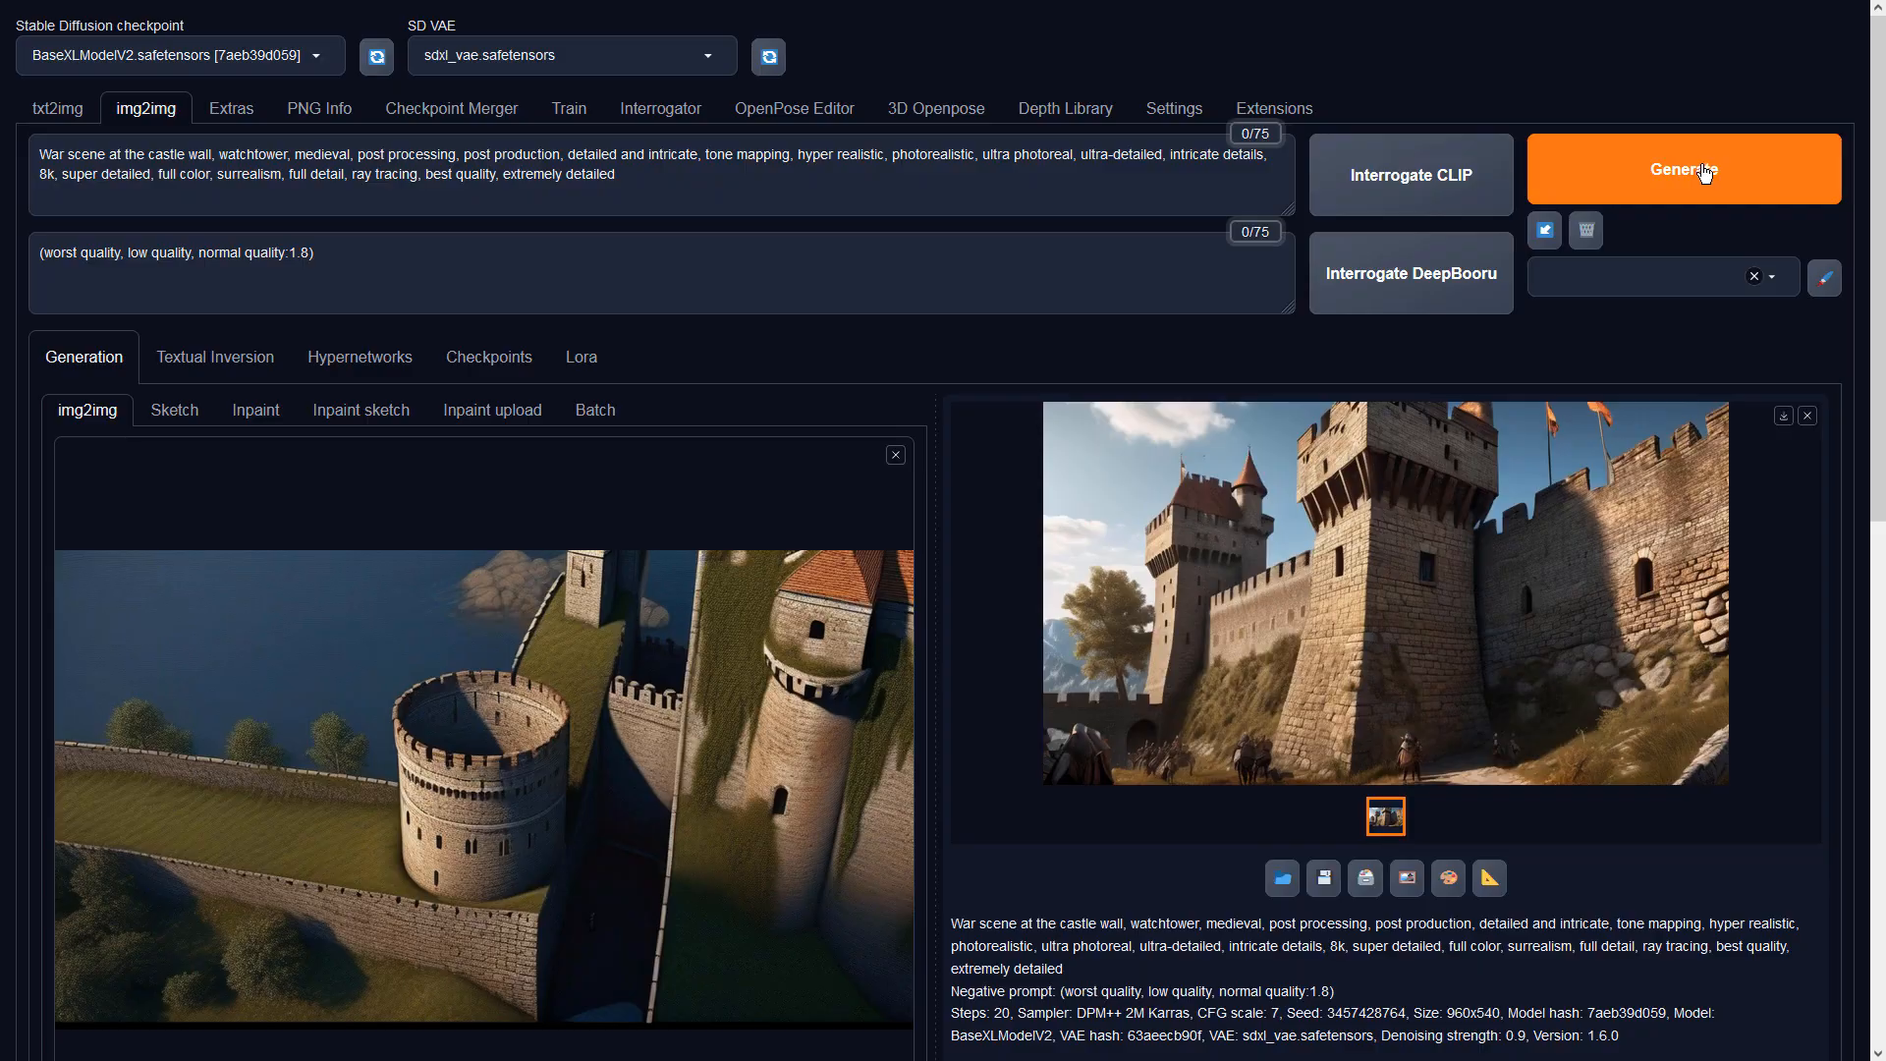
{"action": "left_click", "coordinate": [1311, 580]}
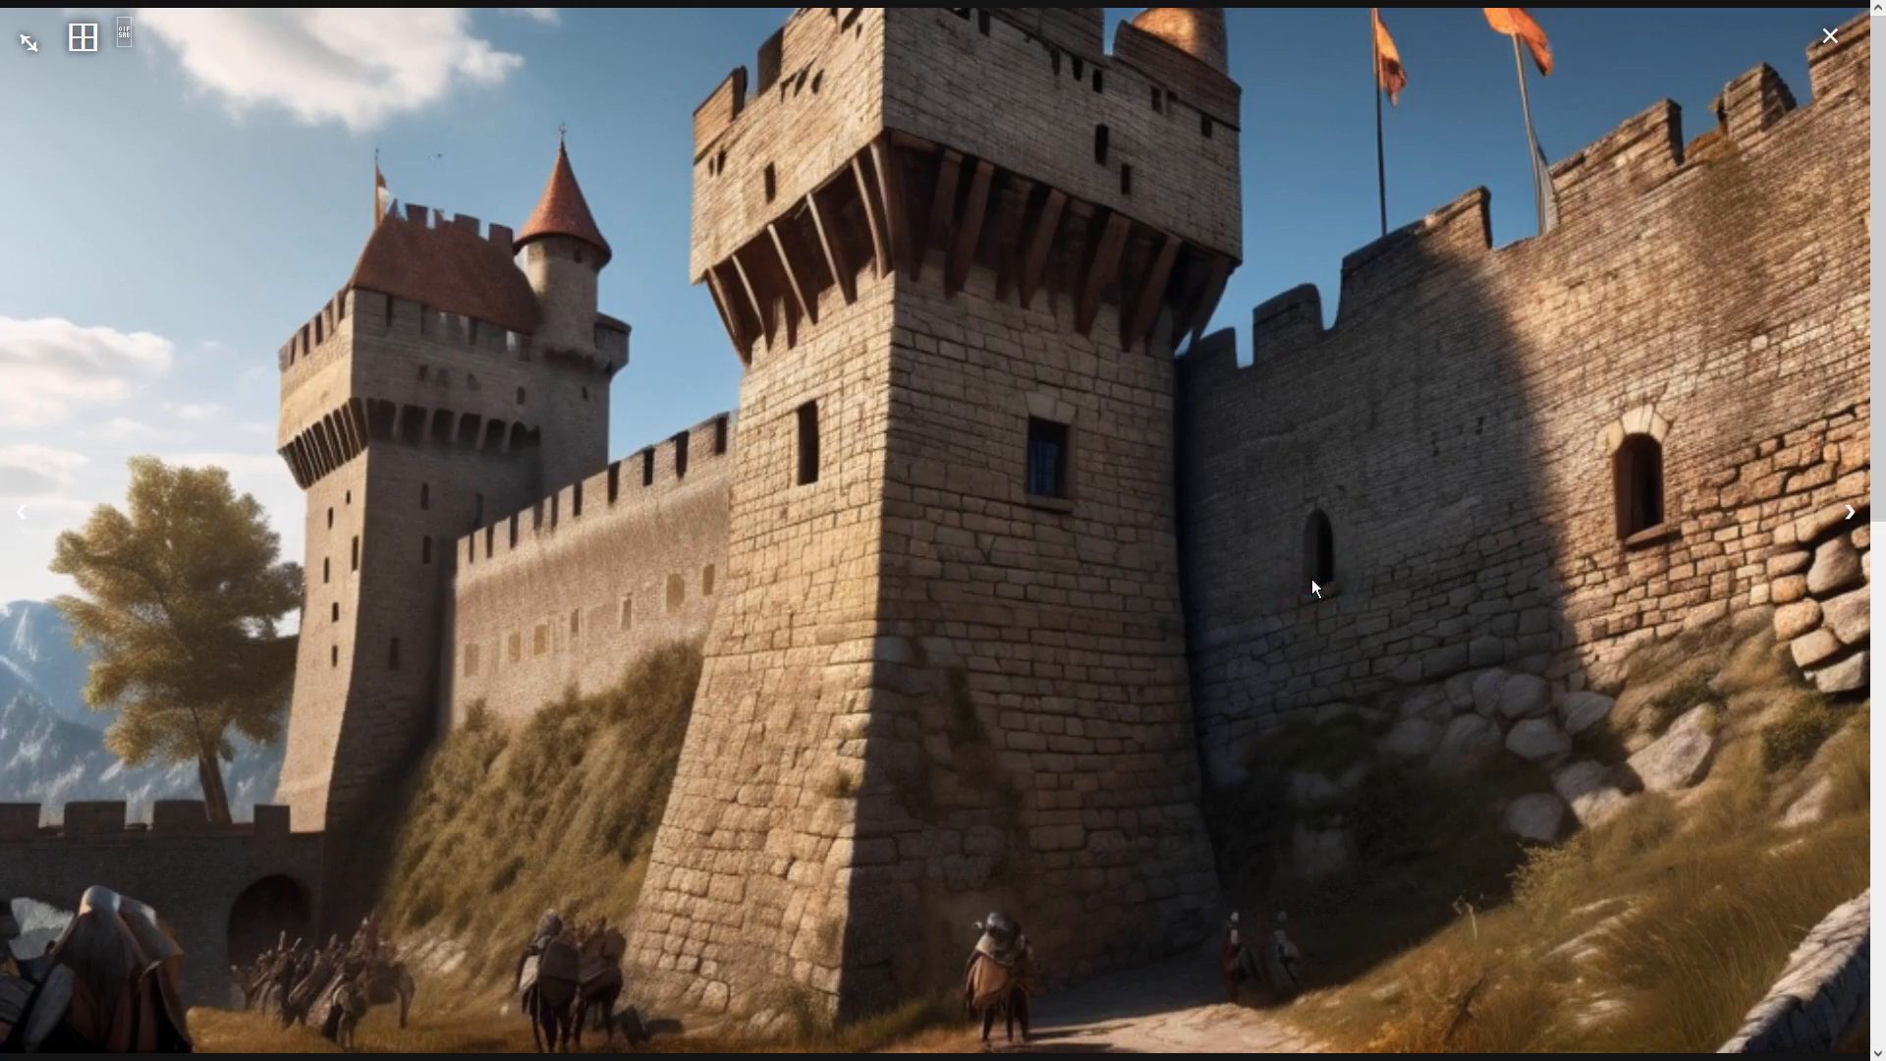
{"action": "left_click", "coordinate": [1312, 580]}
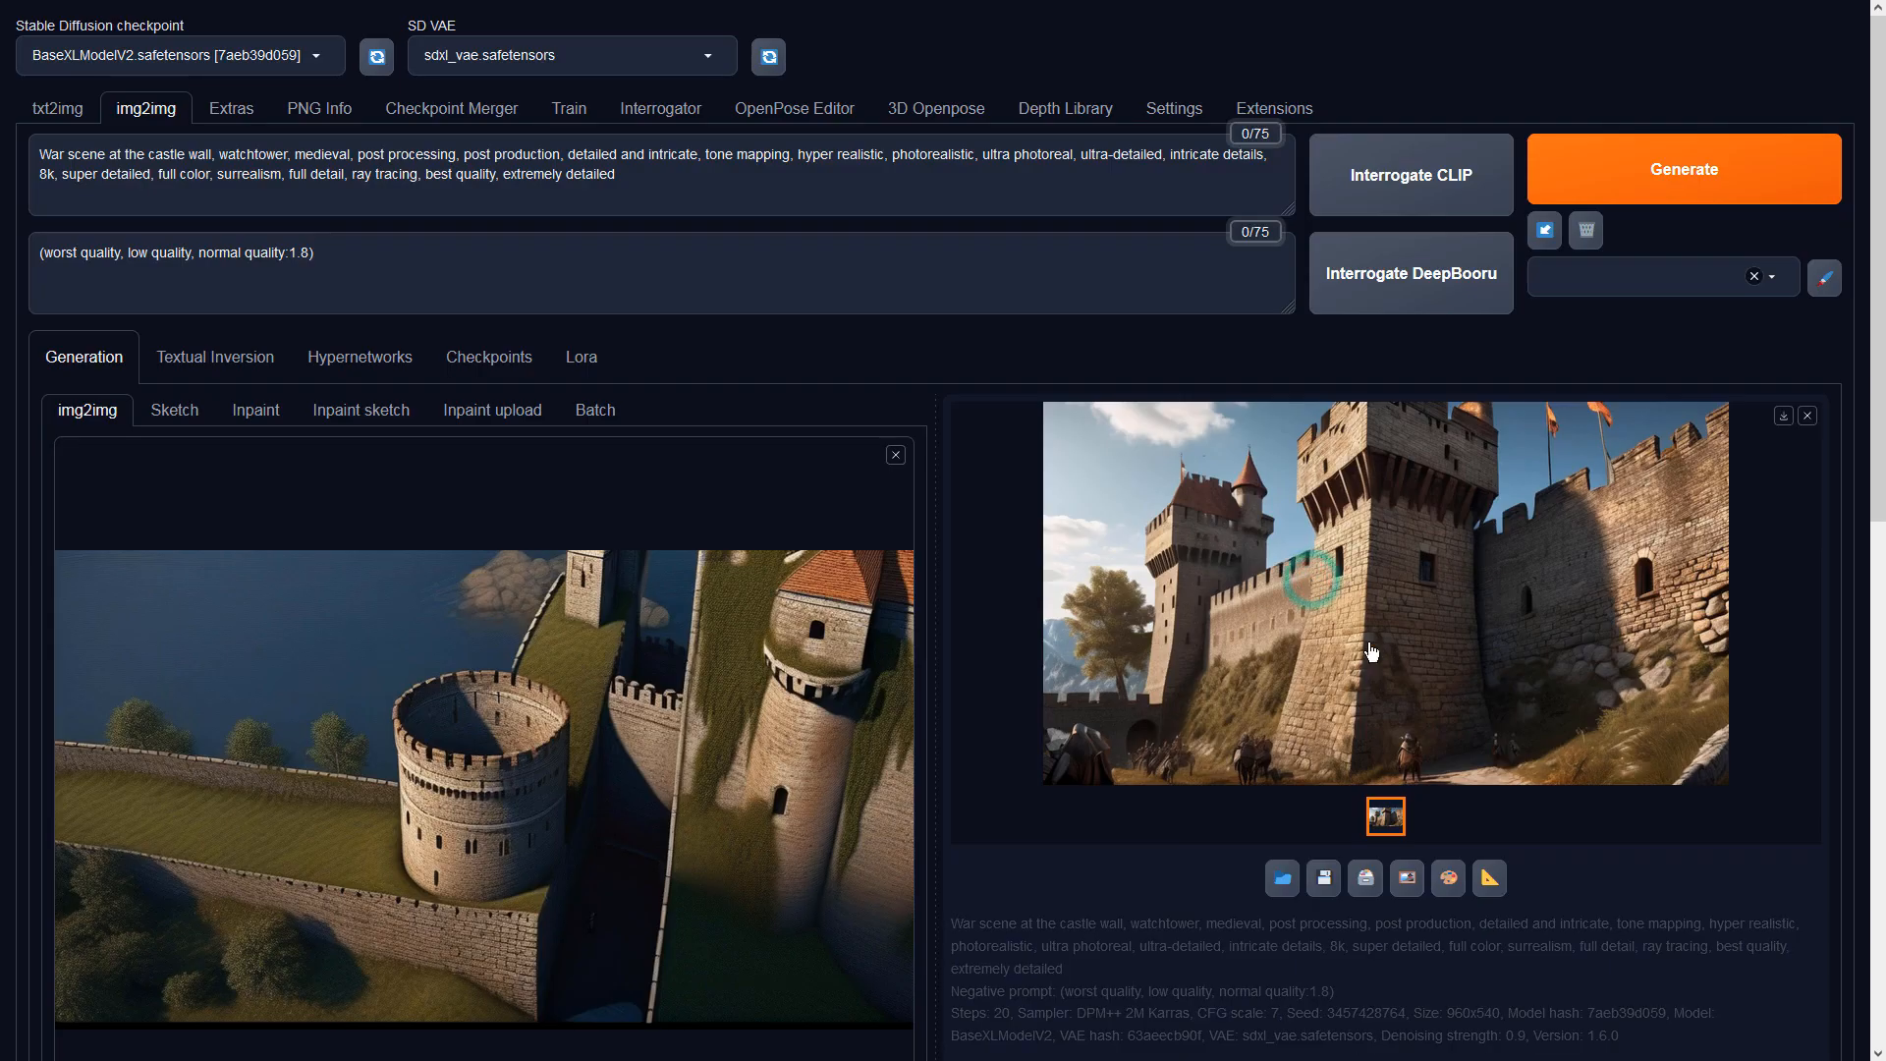
Step: Send the generated square-tower castle back to img2img as the input, generate a new variation and inspect it enlarged
{"action": "left_click", "coordinate": [1407, 877]}
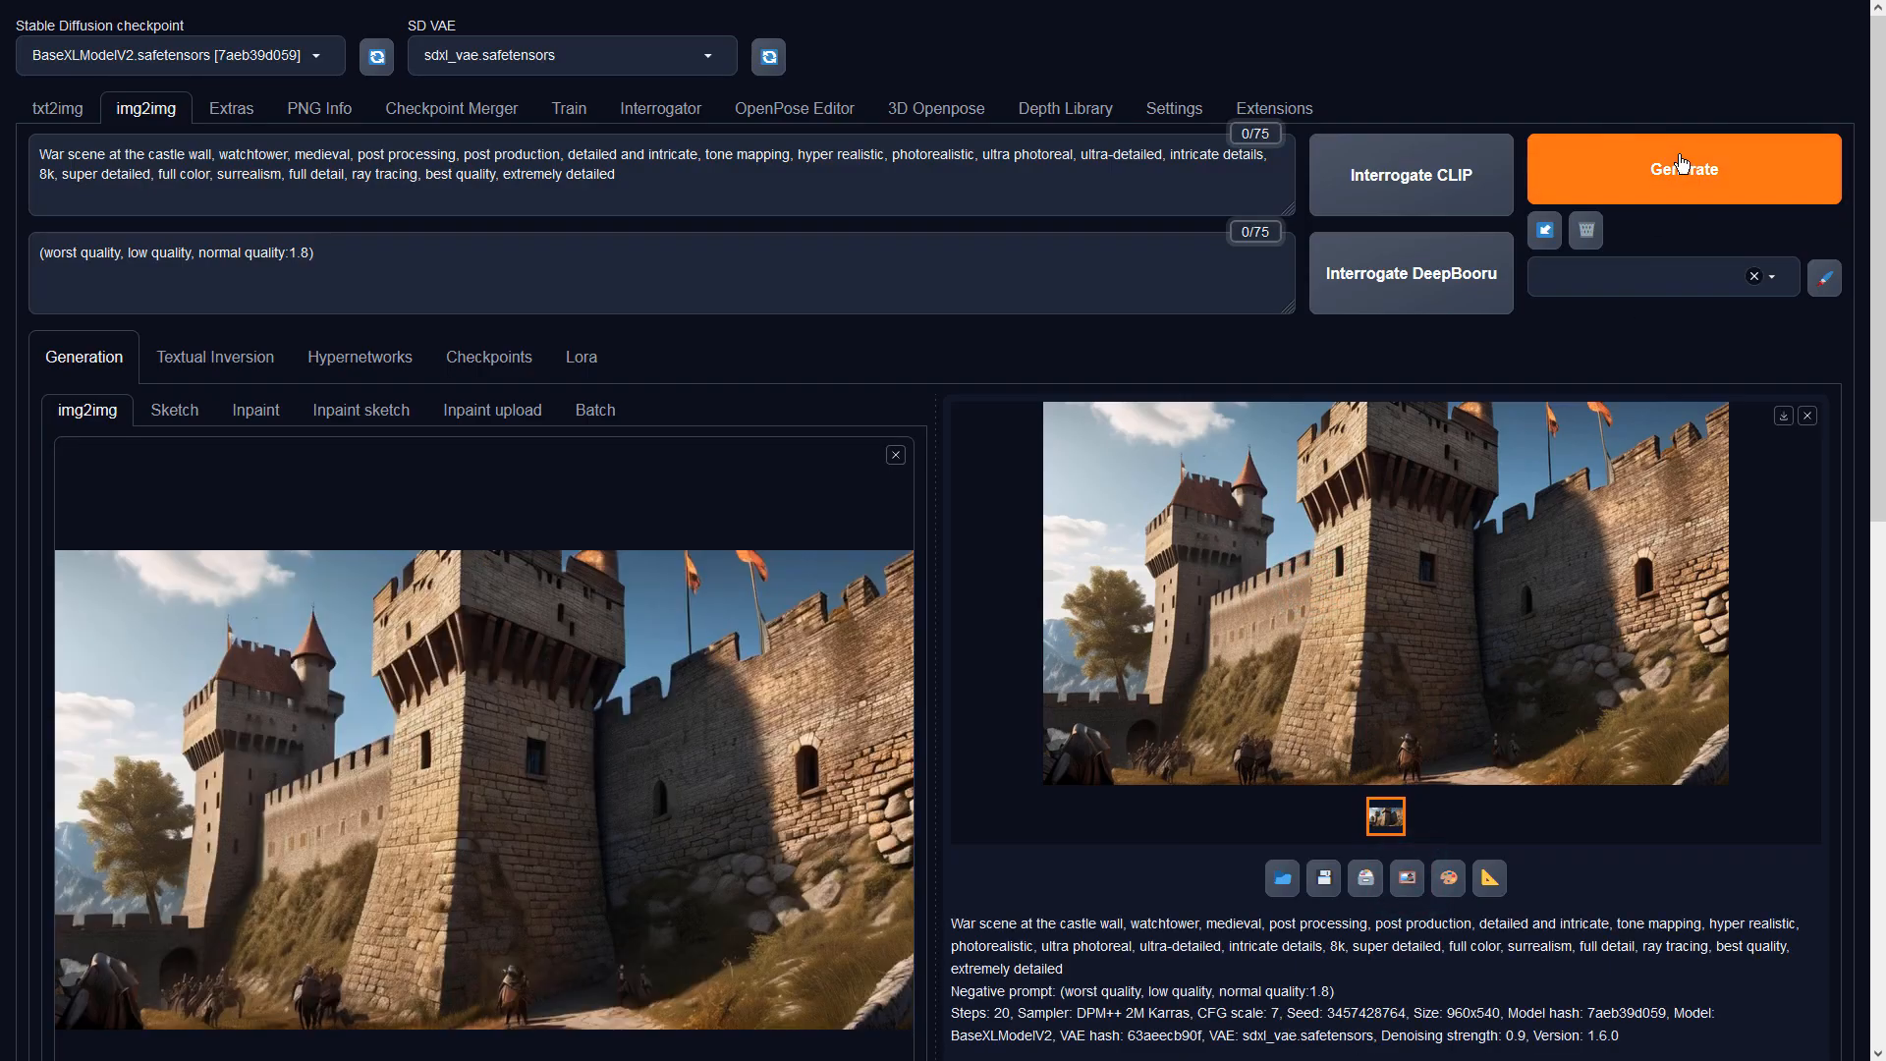
{"action": "left_click", "coordinate": [1681, 164]}
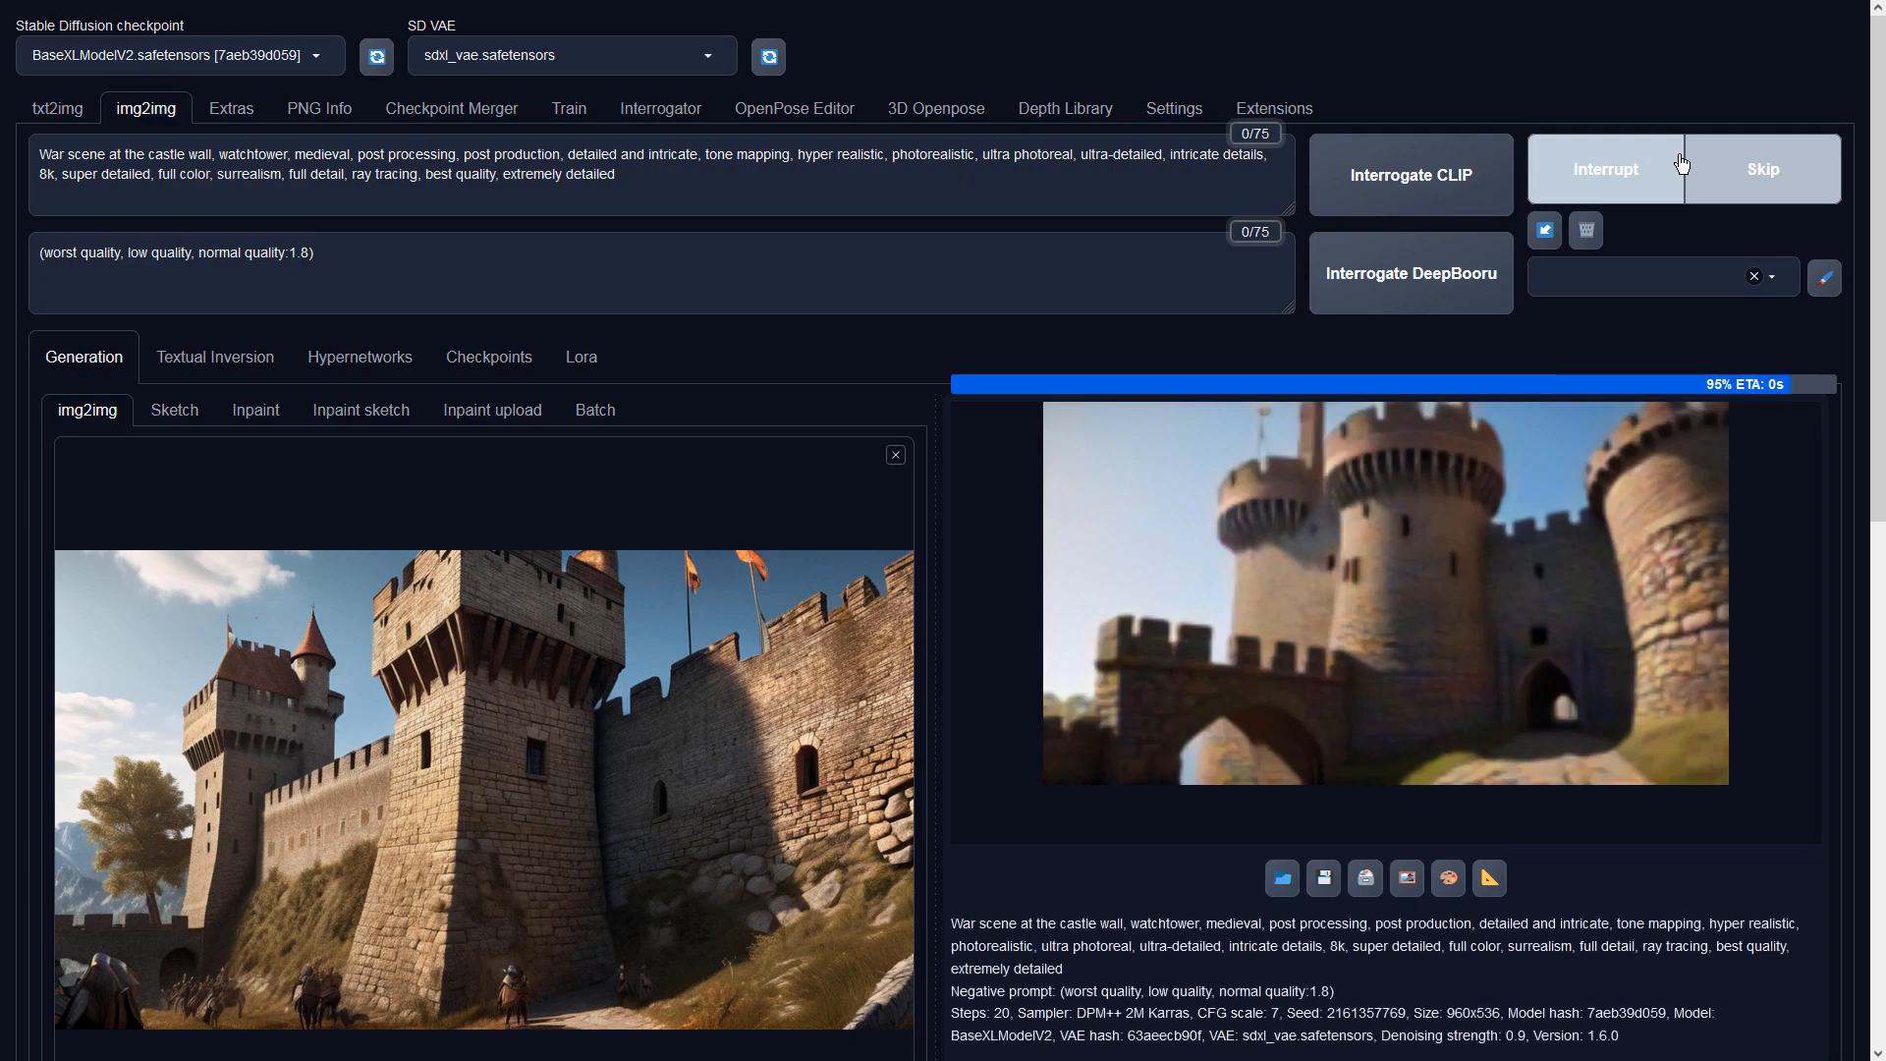
{"action": "left_click", "coordinate": [1572, 539]}
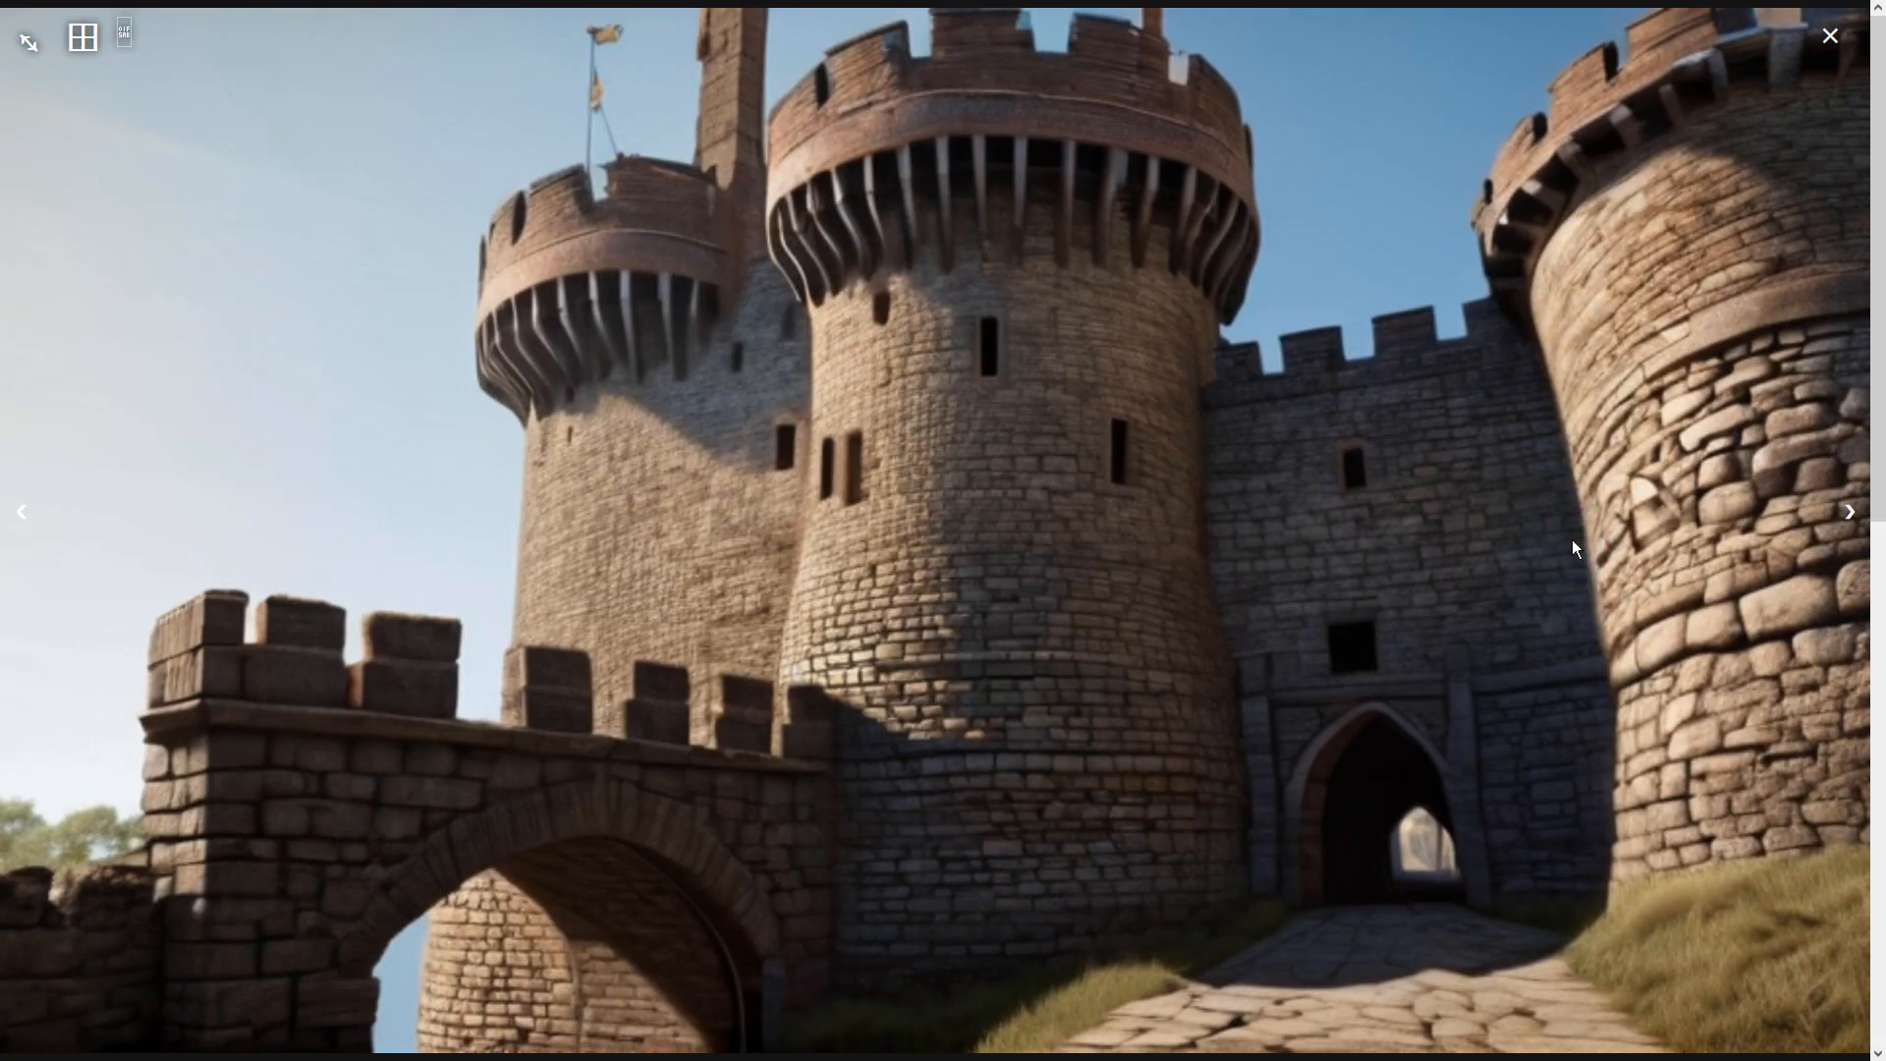
{"action": "left_click", "coordinate": [1571, 540]}
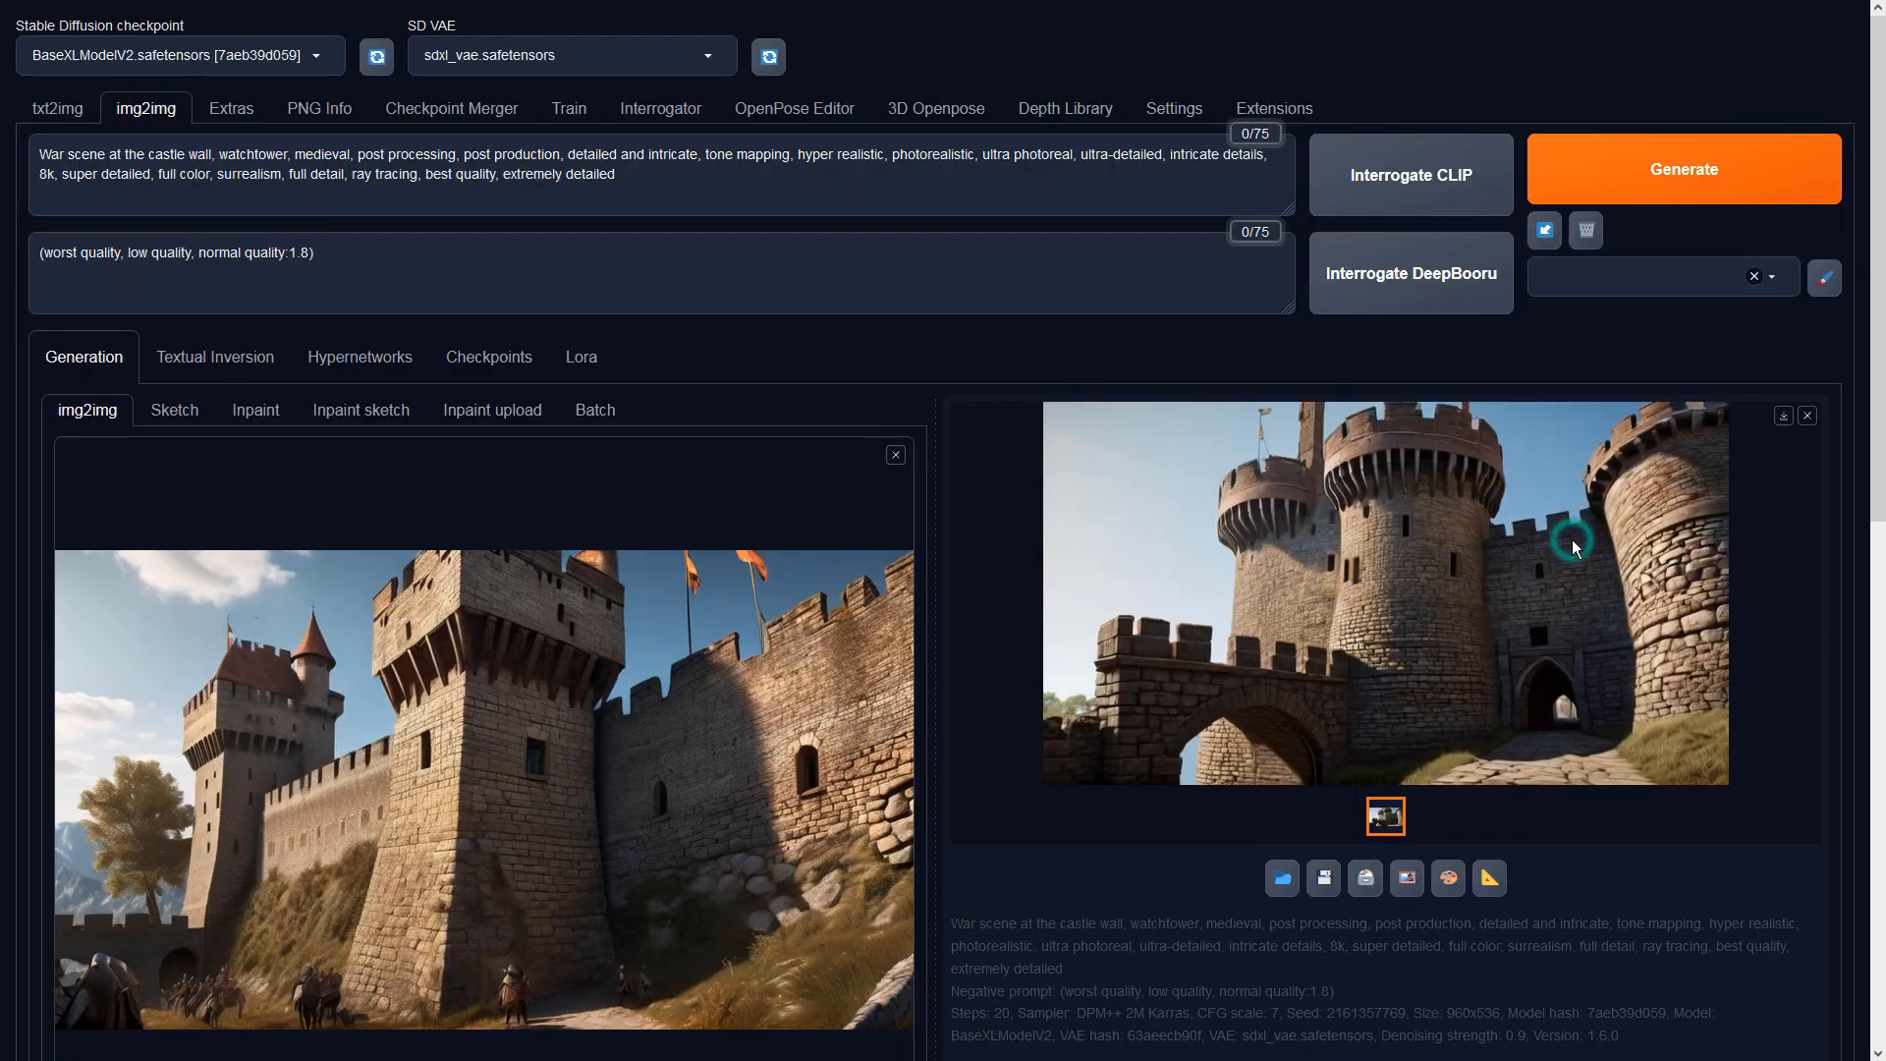
Step: Send the round-tower castle image to img2img and change the start of the prompt to "Medieval castle with watchtower, post processing"
{"action": "left_click", "coordinate": [1406, 879]}
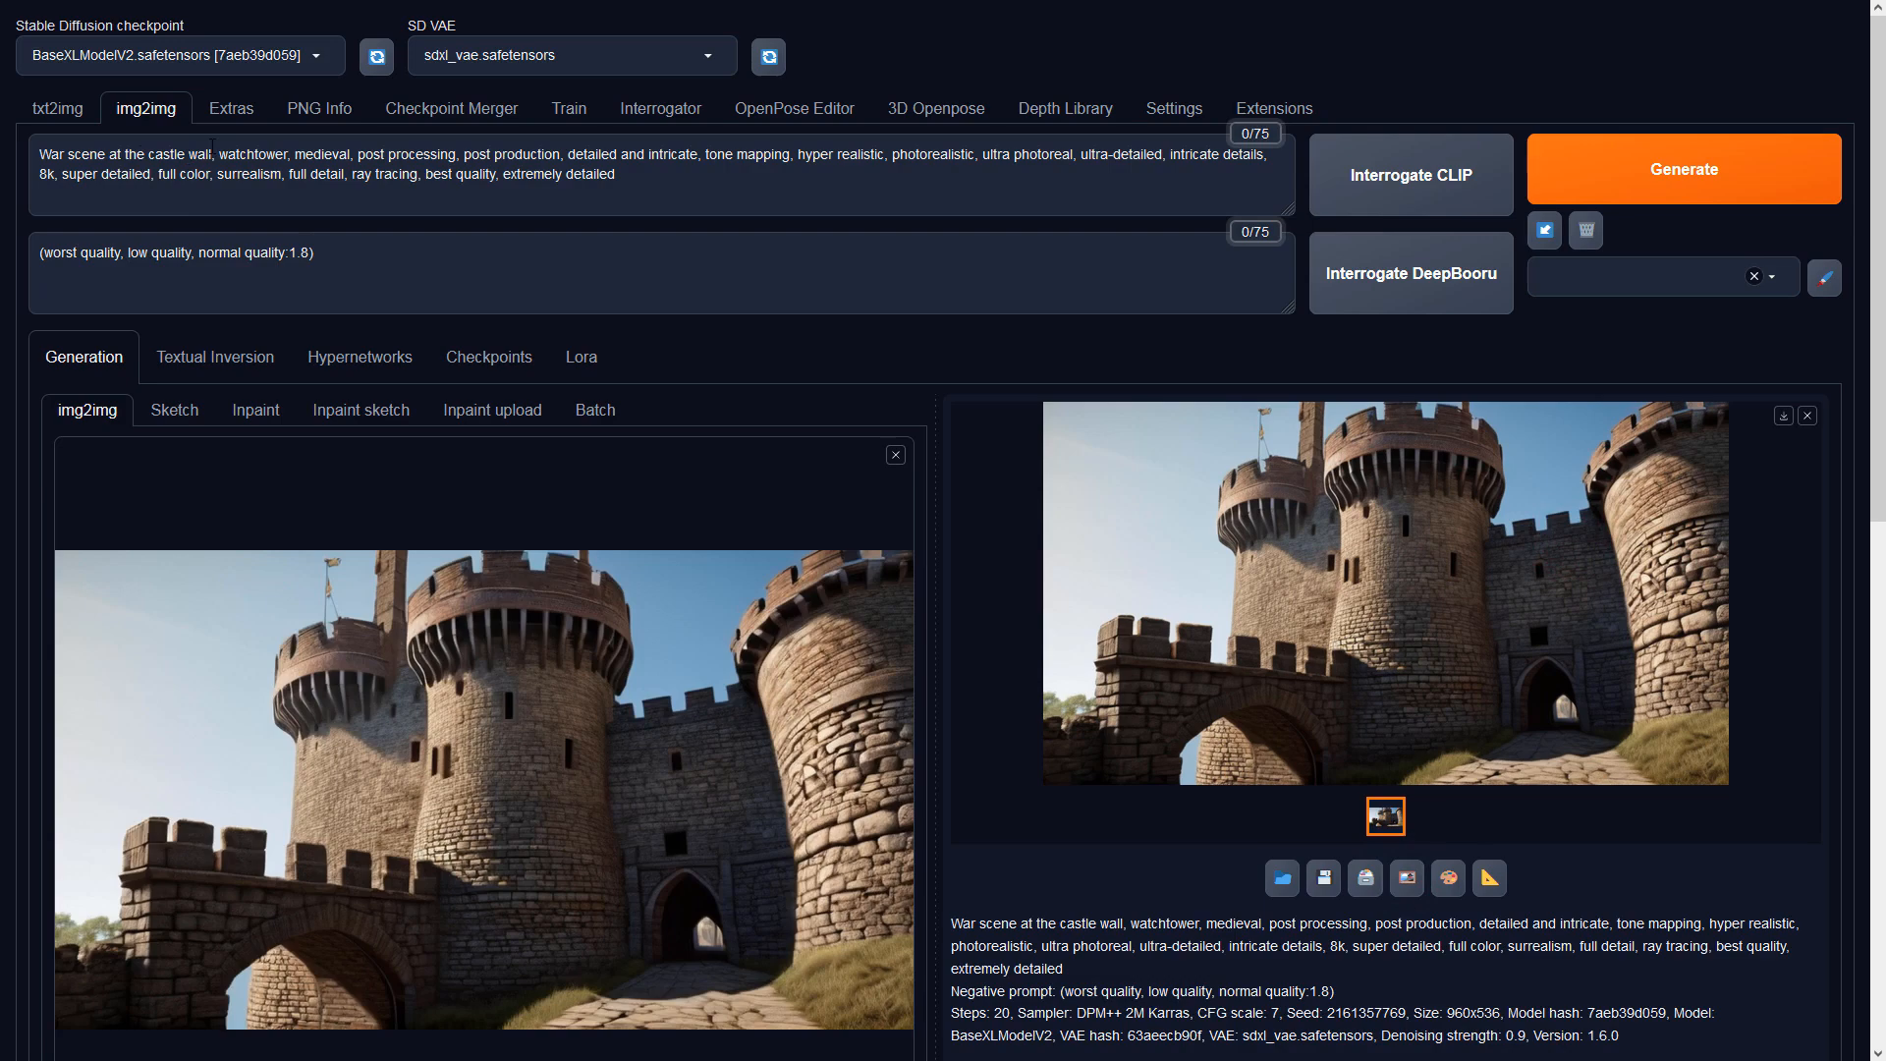
{"action": "left_click_drag", "start_coordinate": [212, 155], "coordinate": [39, 155]}
{"action": "type", "text": "Medieval castle with"}
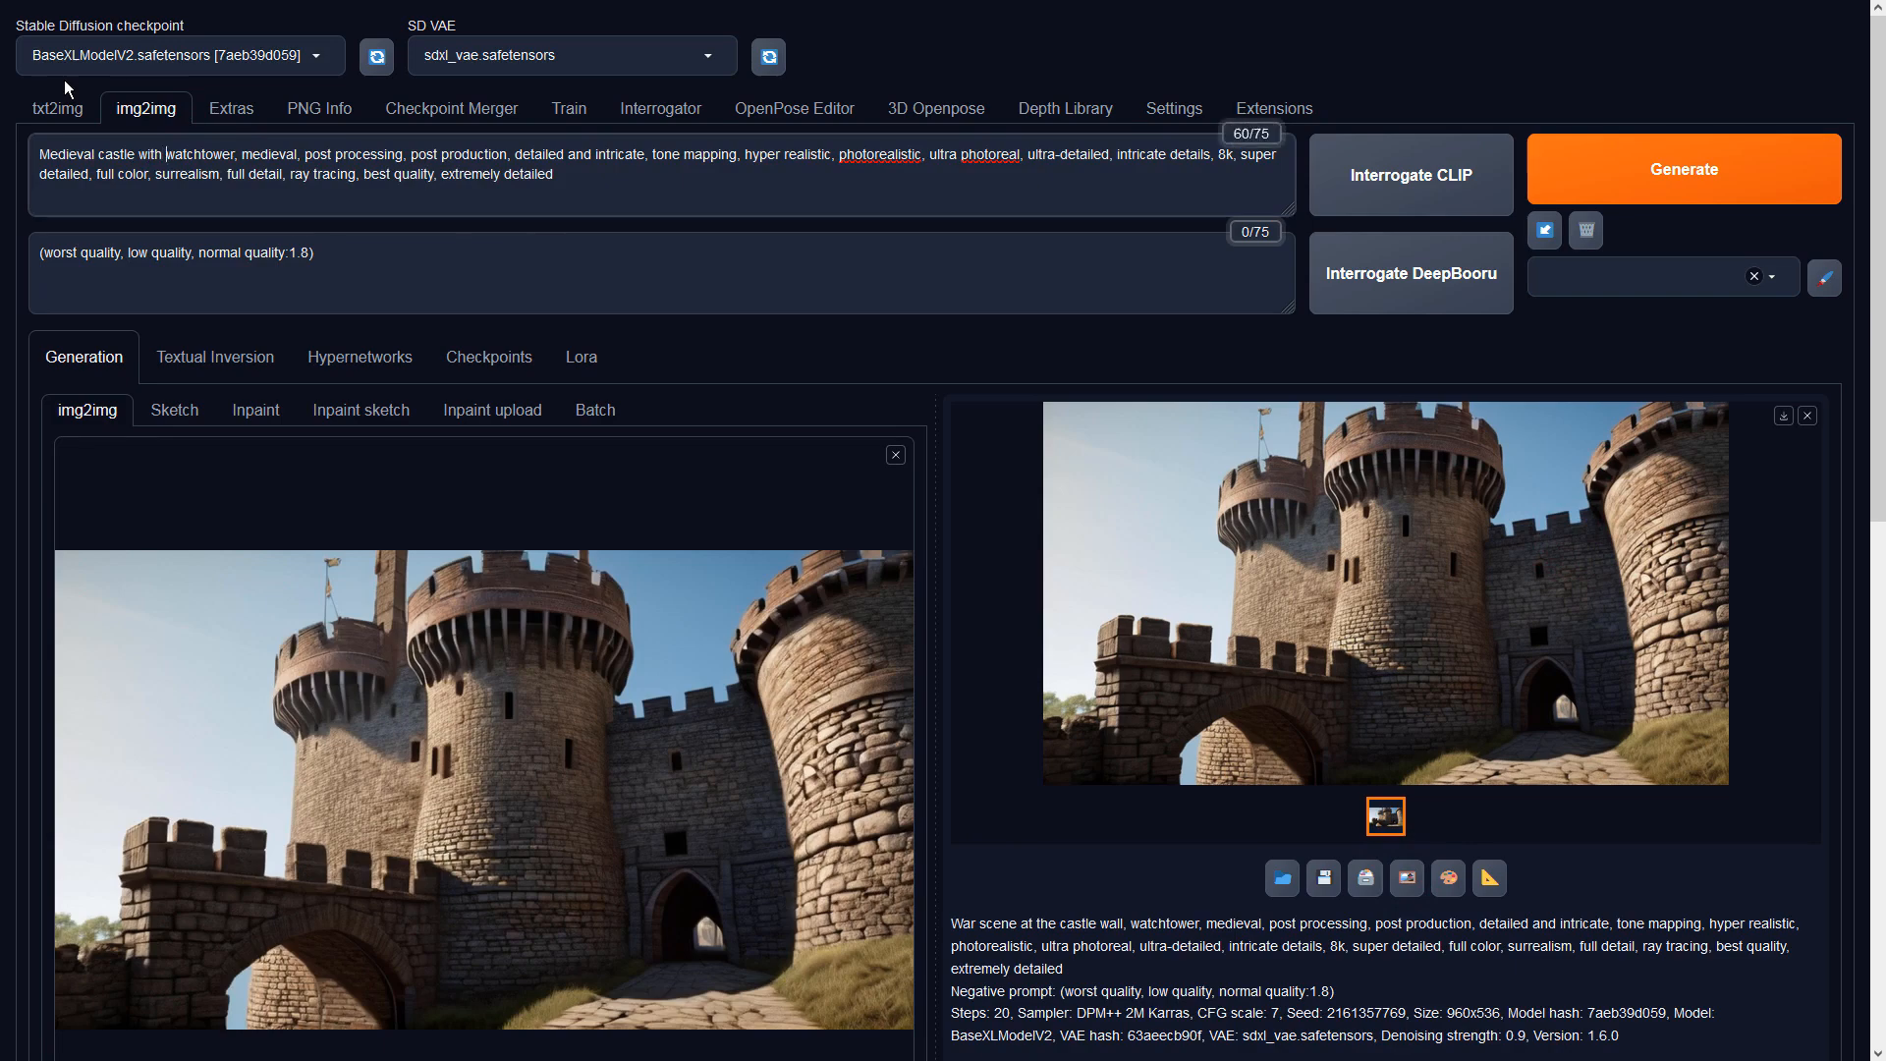
{"action": "key", "text": "BackSpace"}
{"action": "key", "text": "Delete"}
{"action": "key", "text": "Delete"}
{"action": "key", "text": "Delete"}
{"action": "key", "text": "Delete"}
{"action": "key", "text": "Delete"}
{"action": "key", "text": "Delete"}
{"action": "key", "text": "Delete"}
{"action": "key", "text": "Delete"}
{"action": "key", "text": "Delete"}
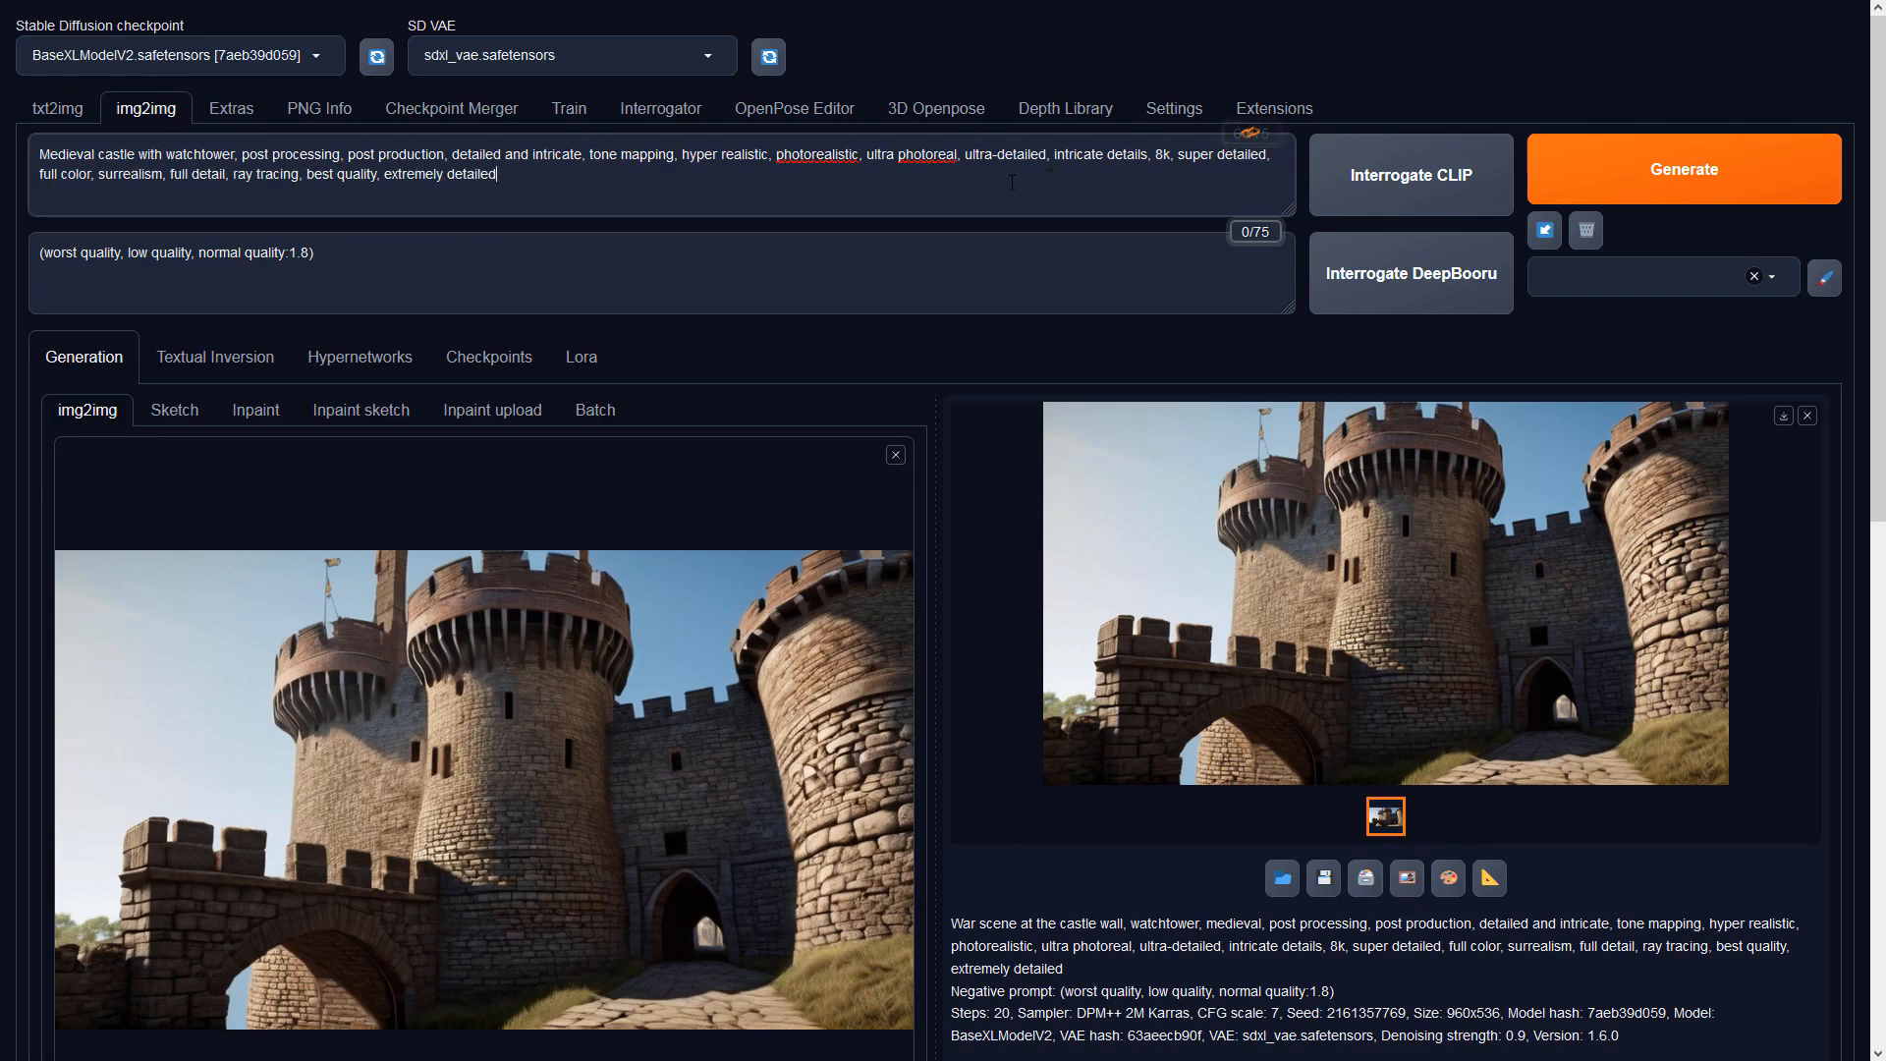
Step: Generate an image from the medieval castle prompt, view it enlarged and close the enlarged view
{"action": "left_click", "coordinate": [1666, 182]}
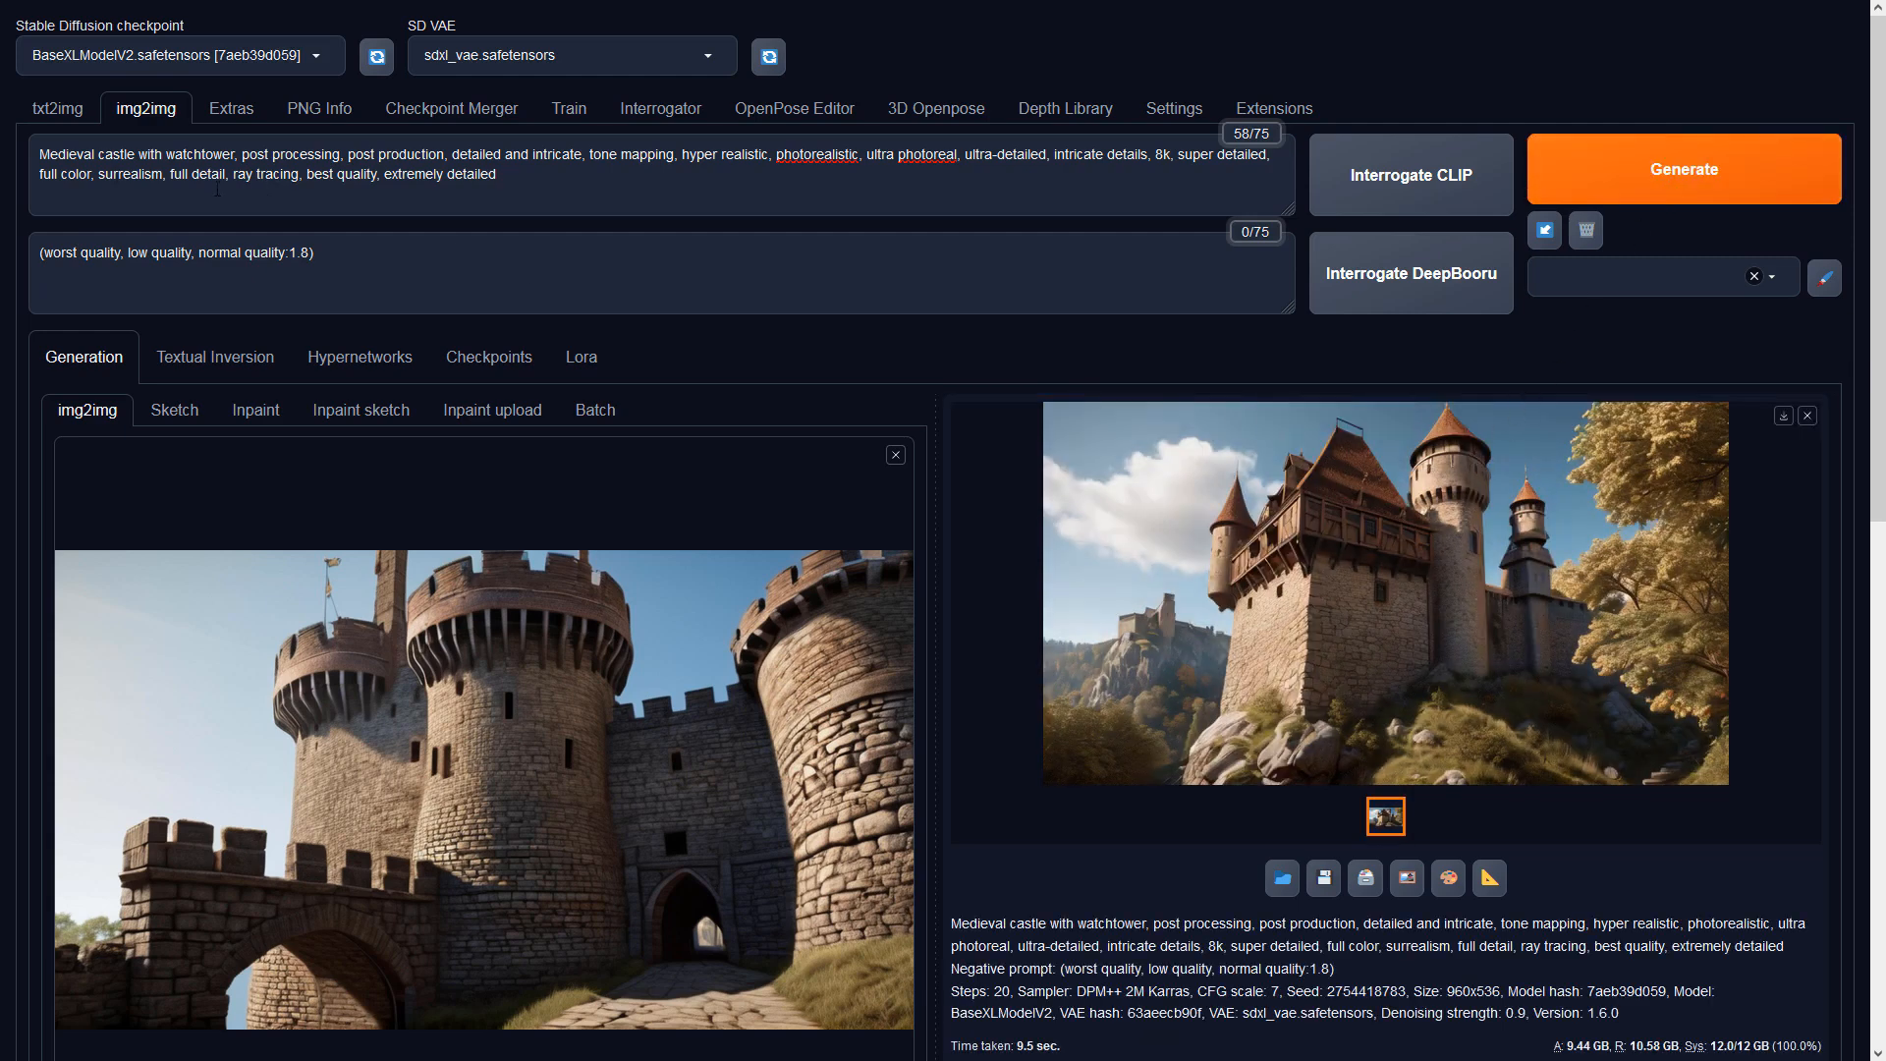
{"action": "left_click", "coordinate": [1227, 468]}
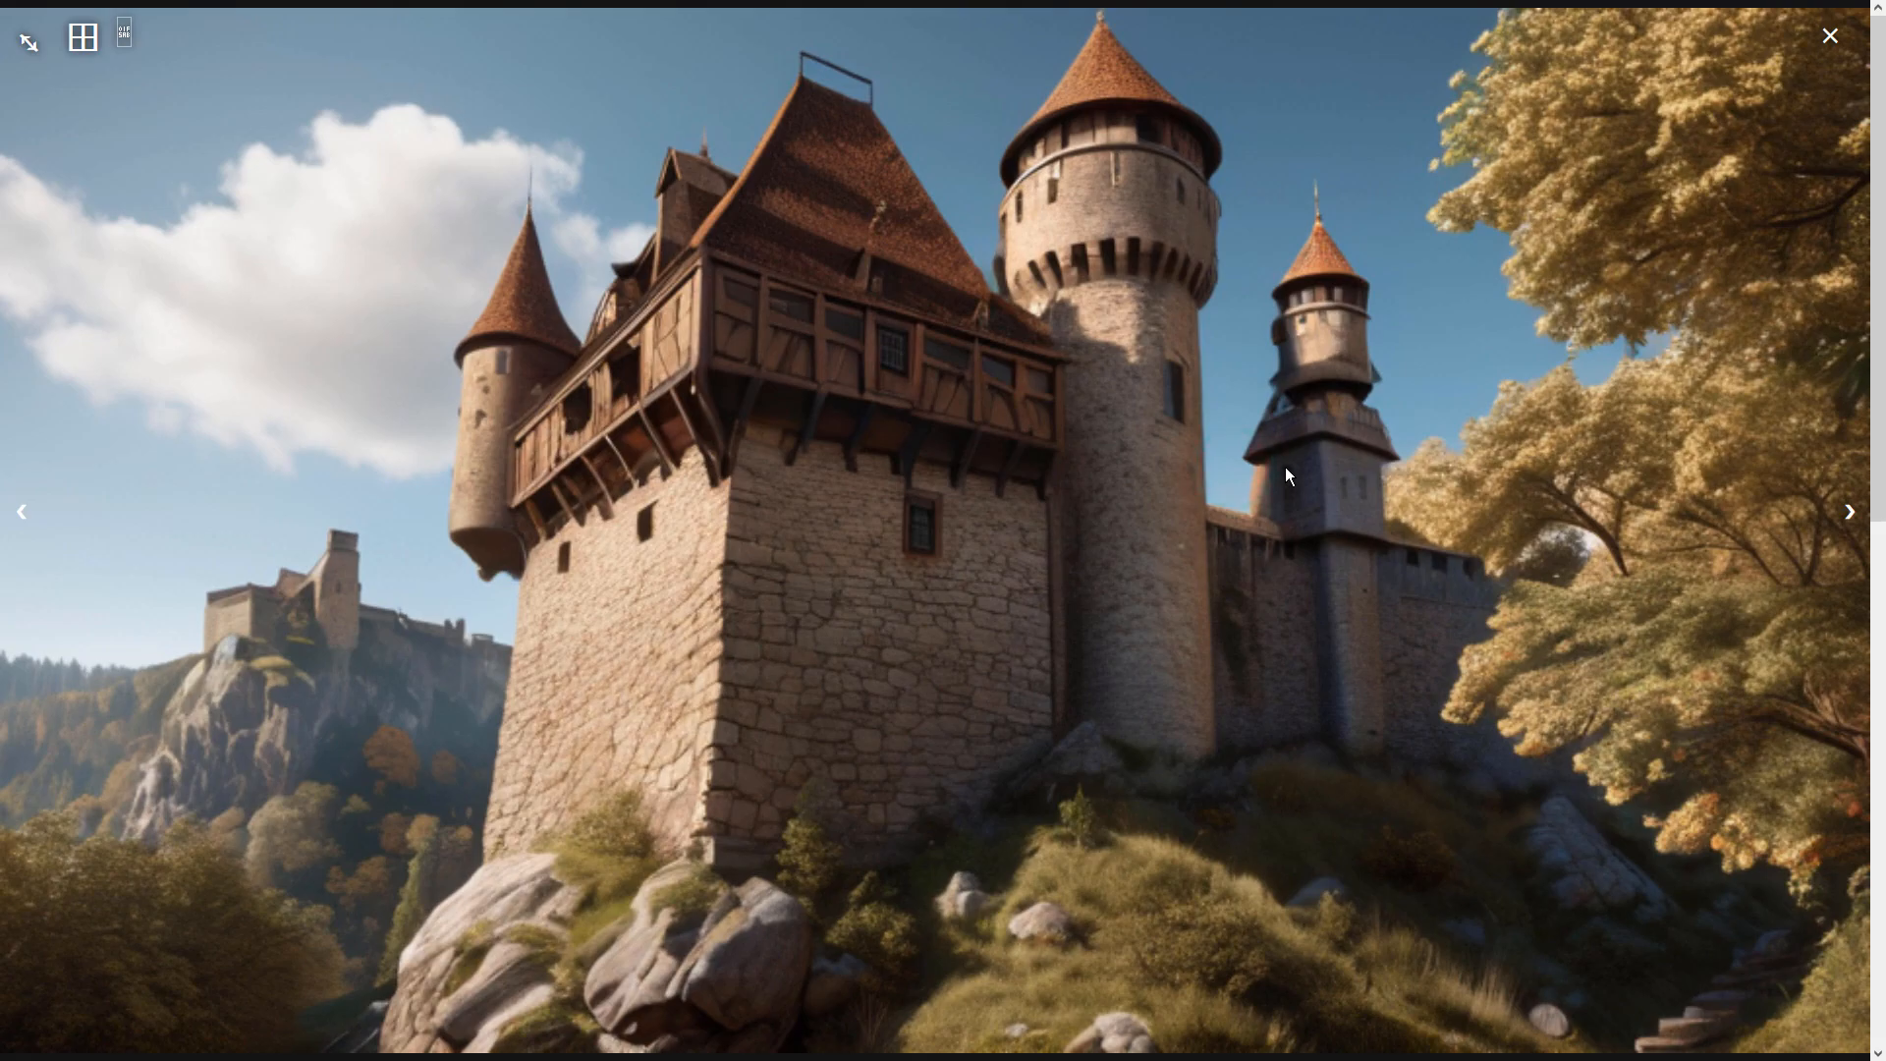
{"action": "left_click", "coordinate": [1284, 467]}
Step: Change the start of the prompt to "Fantasy castle with watchtowers"
{"action": "left_click", "coordinate": [98, 154]}
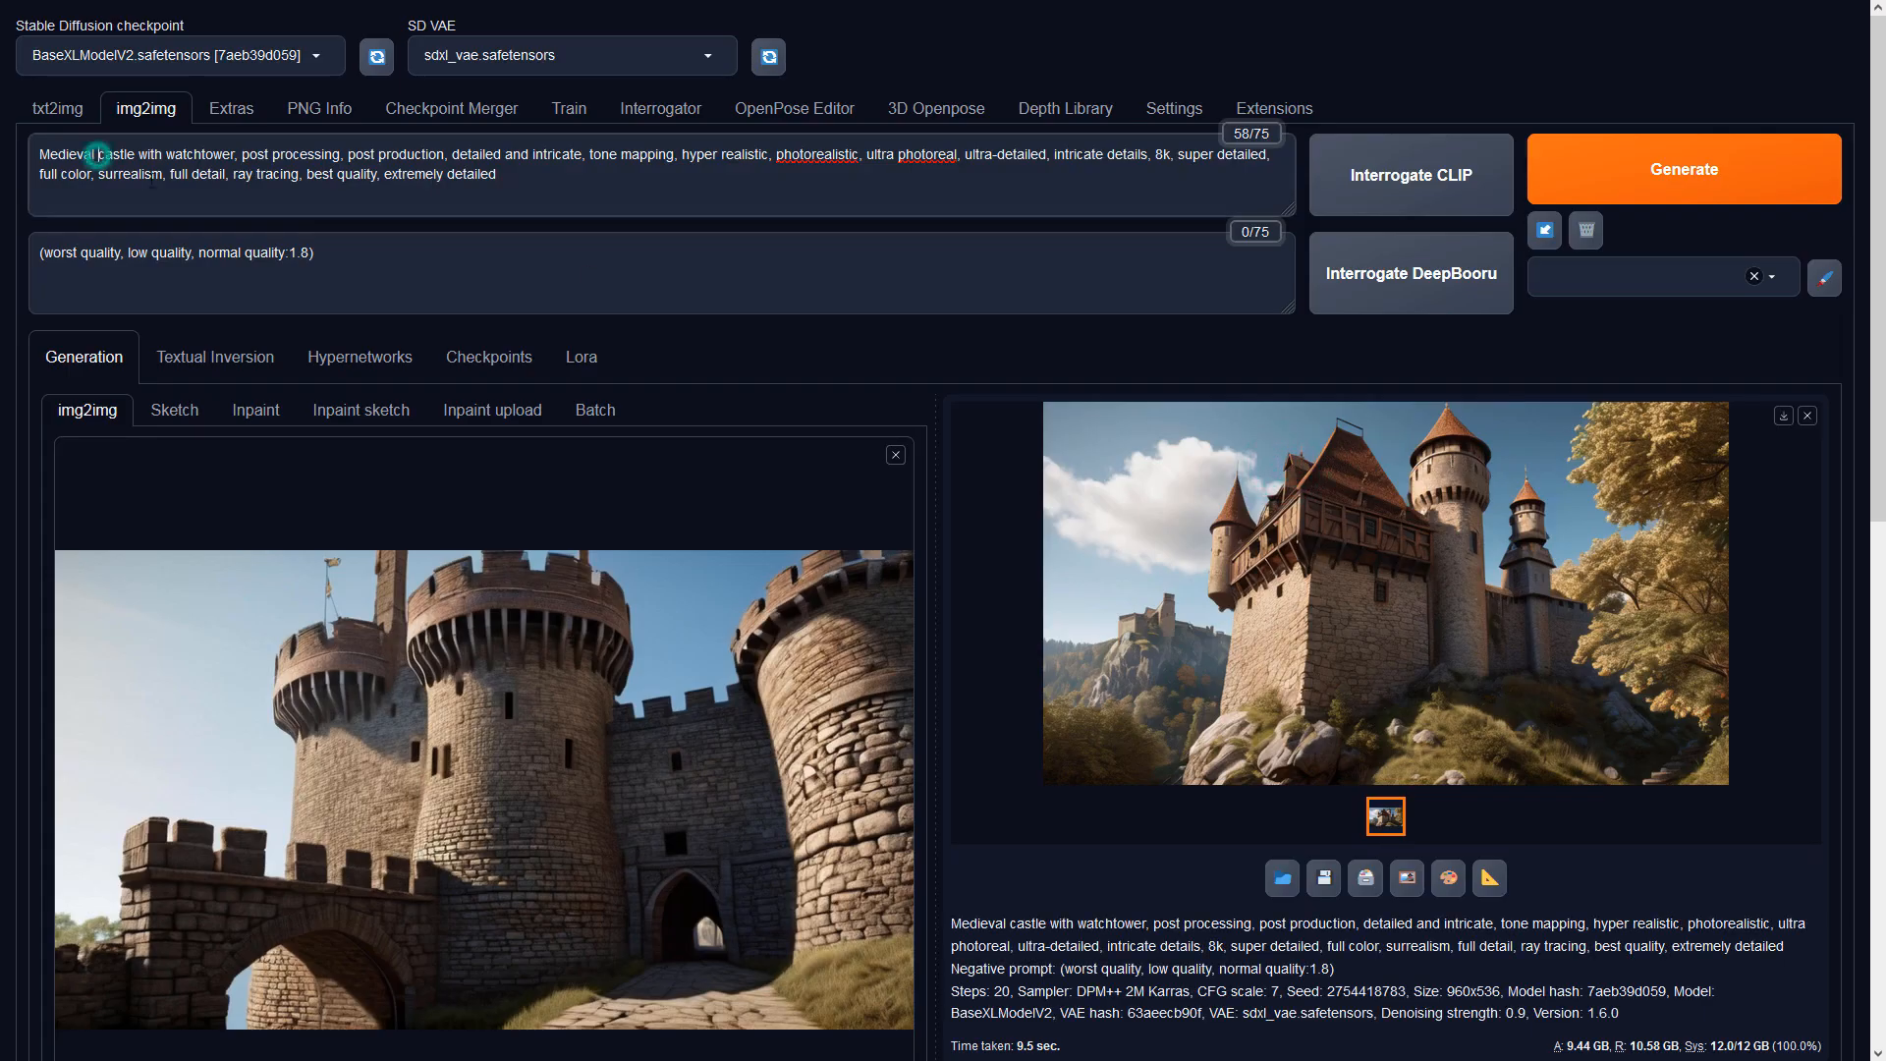
{"action": "double_click", "coordinate": [98, 154]}
{"action": "type", "text": "Fantasy ca"}
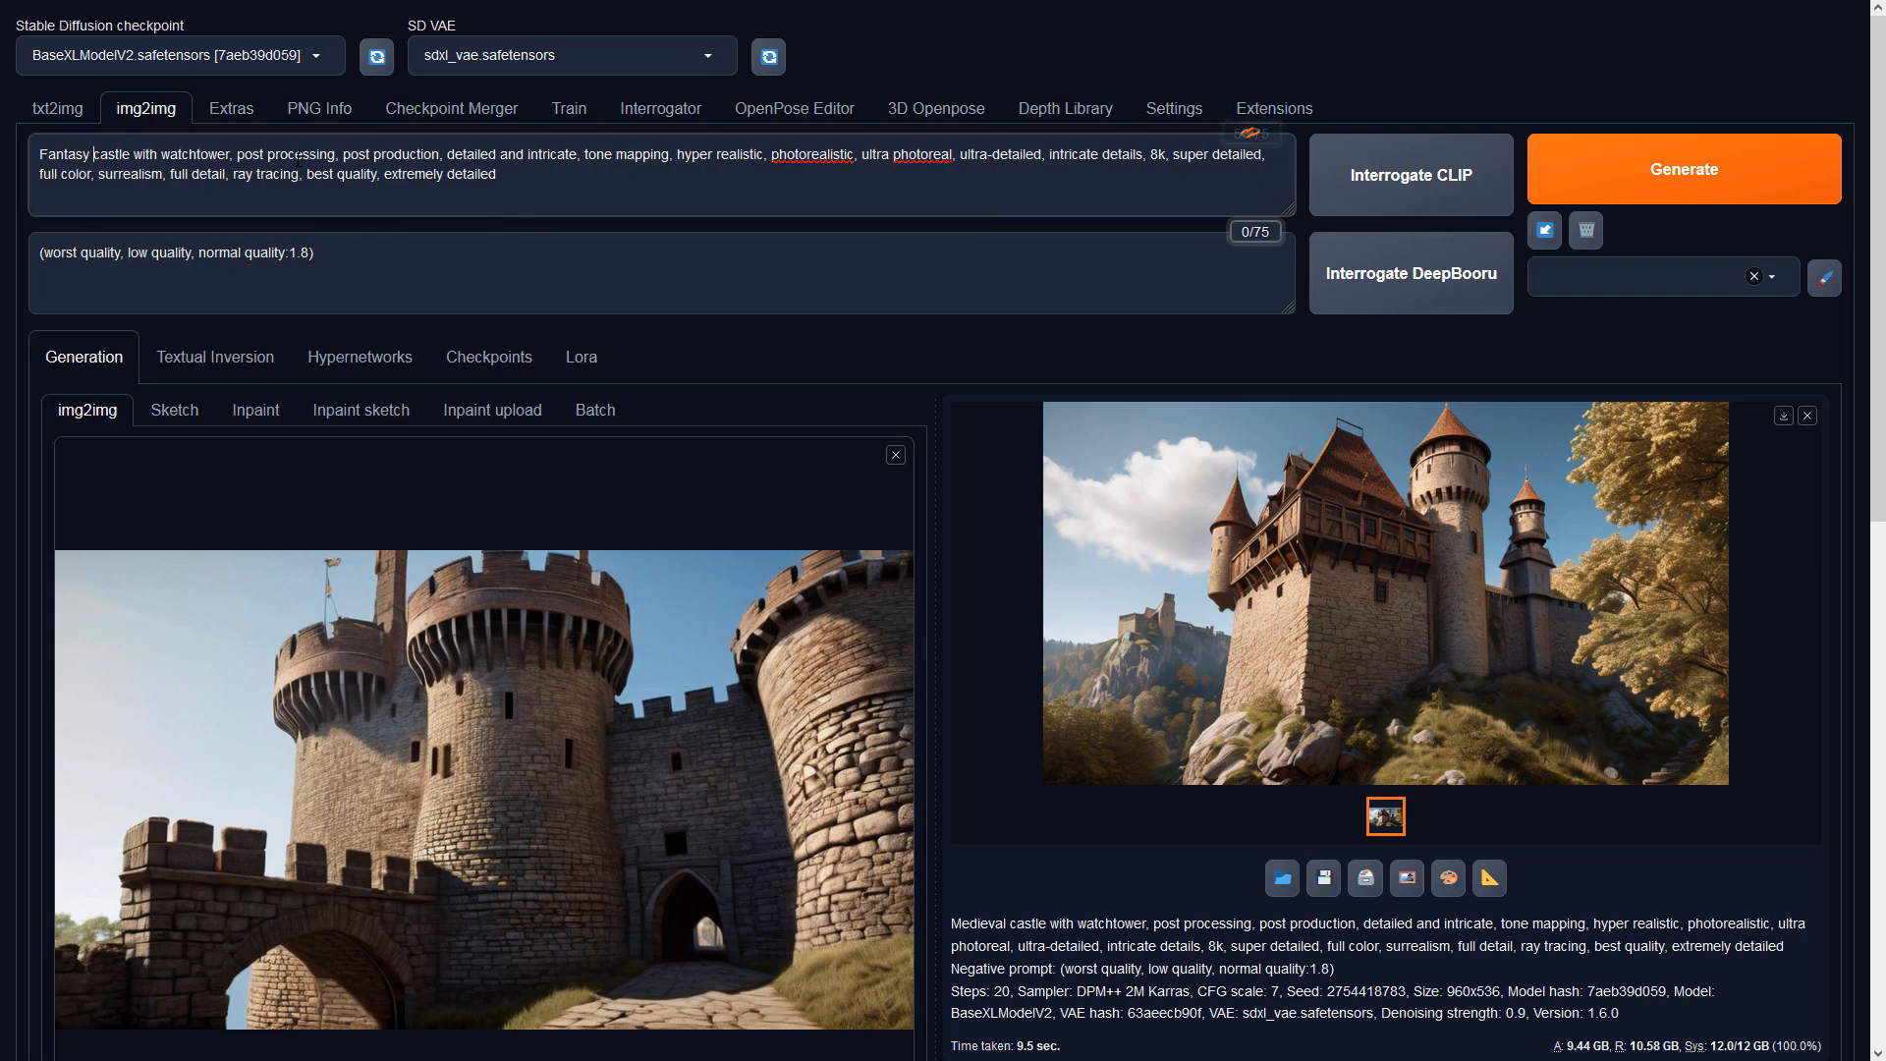
{"action": "type", "text": "s"}
{"action": "key", "text": "ctrl+End"}
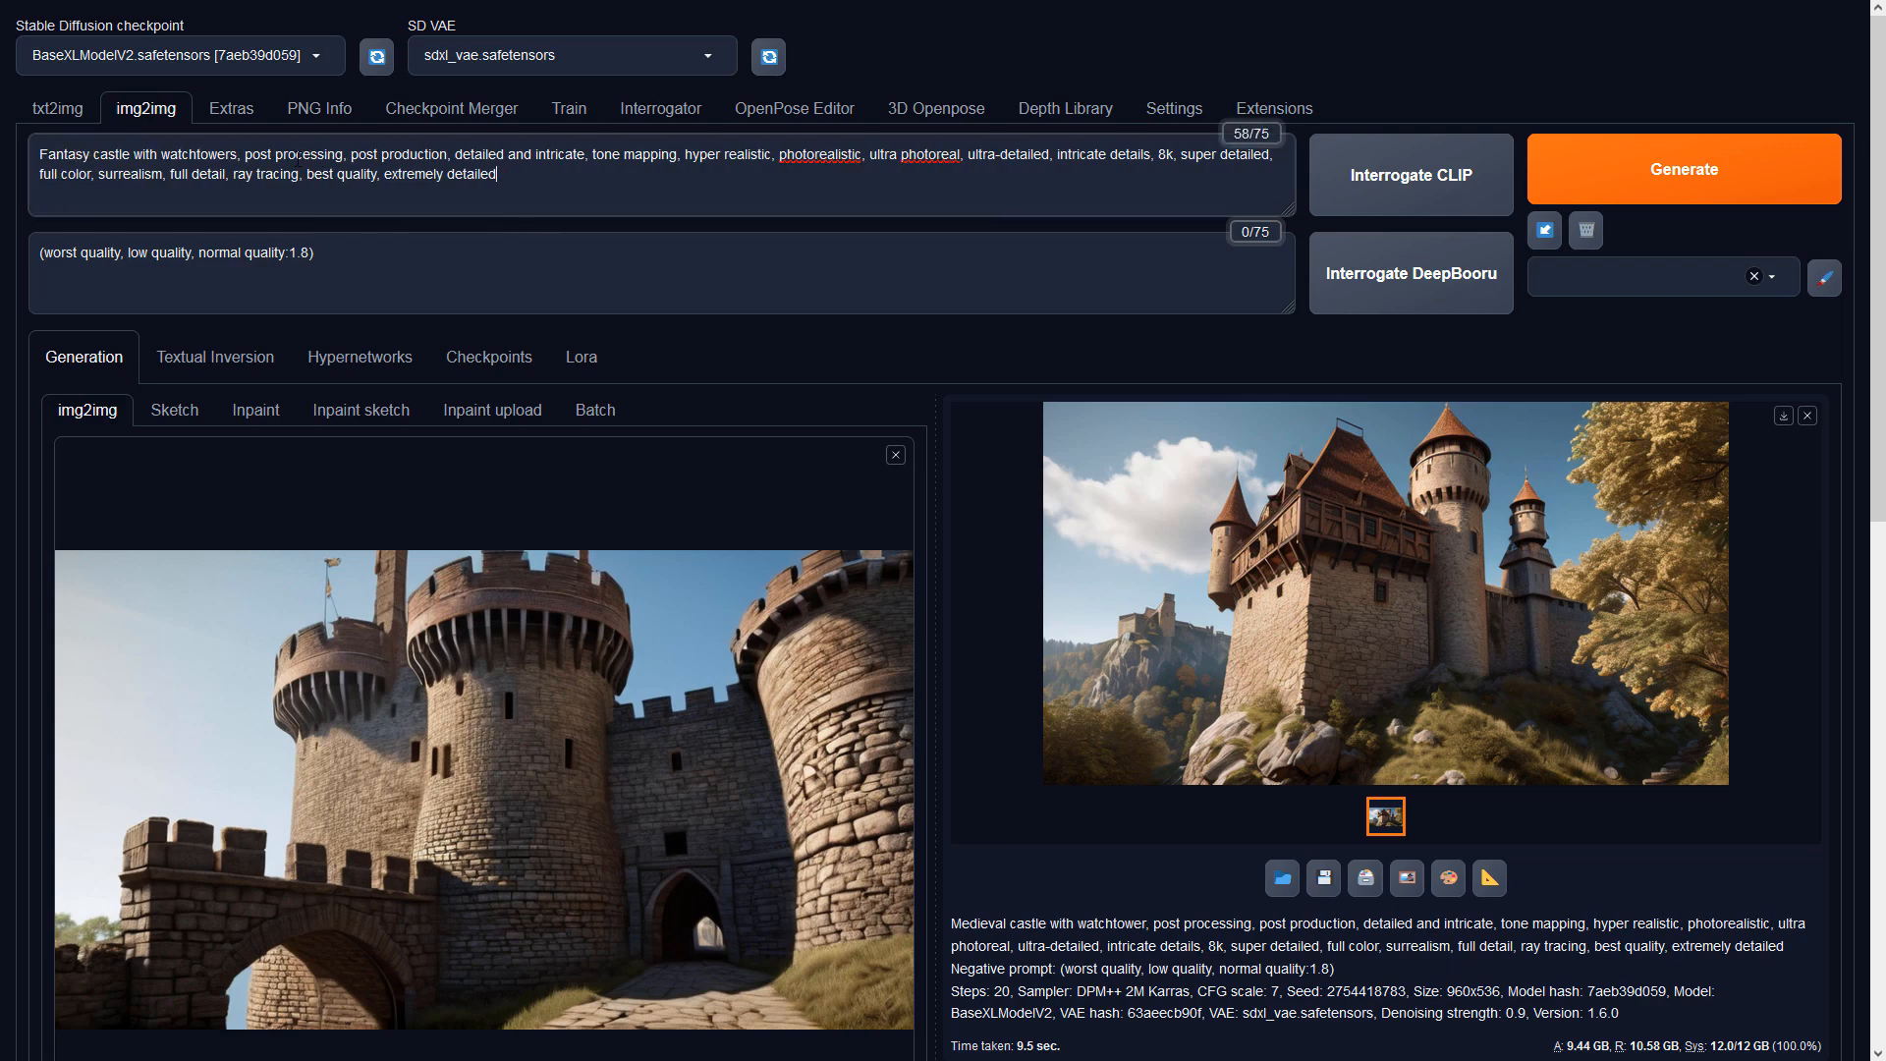
Step: Generate the fantasy castle image, check it enlarged and send it to img2img as the new input
{"action": "left_click", "coordinate": [1682, 154]}
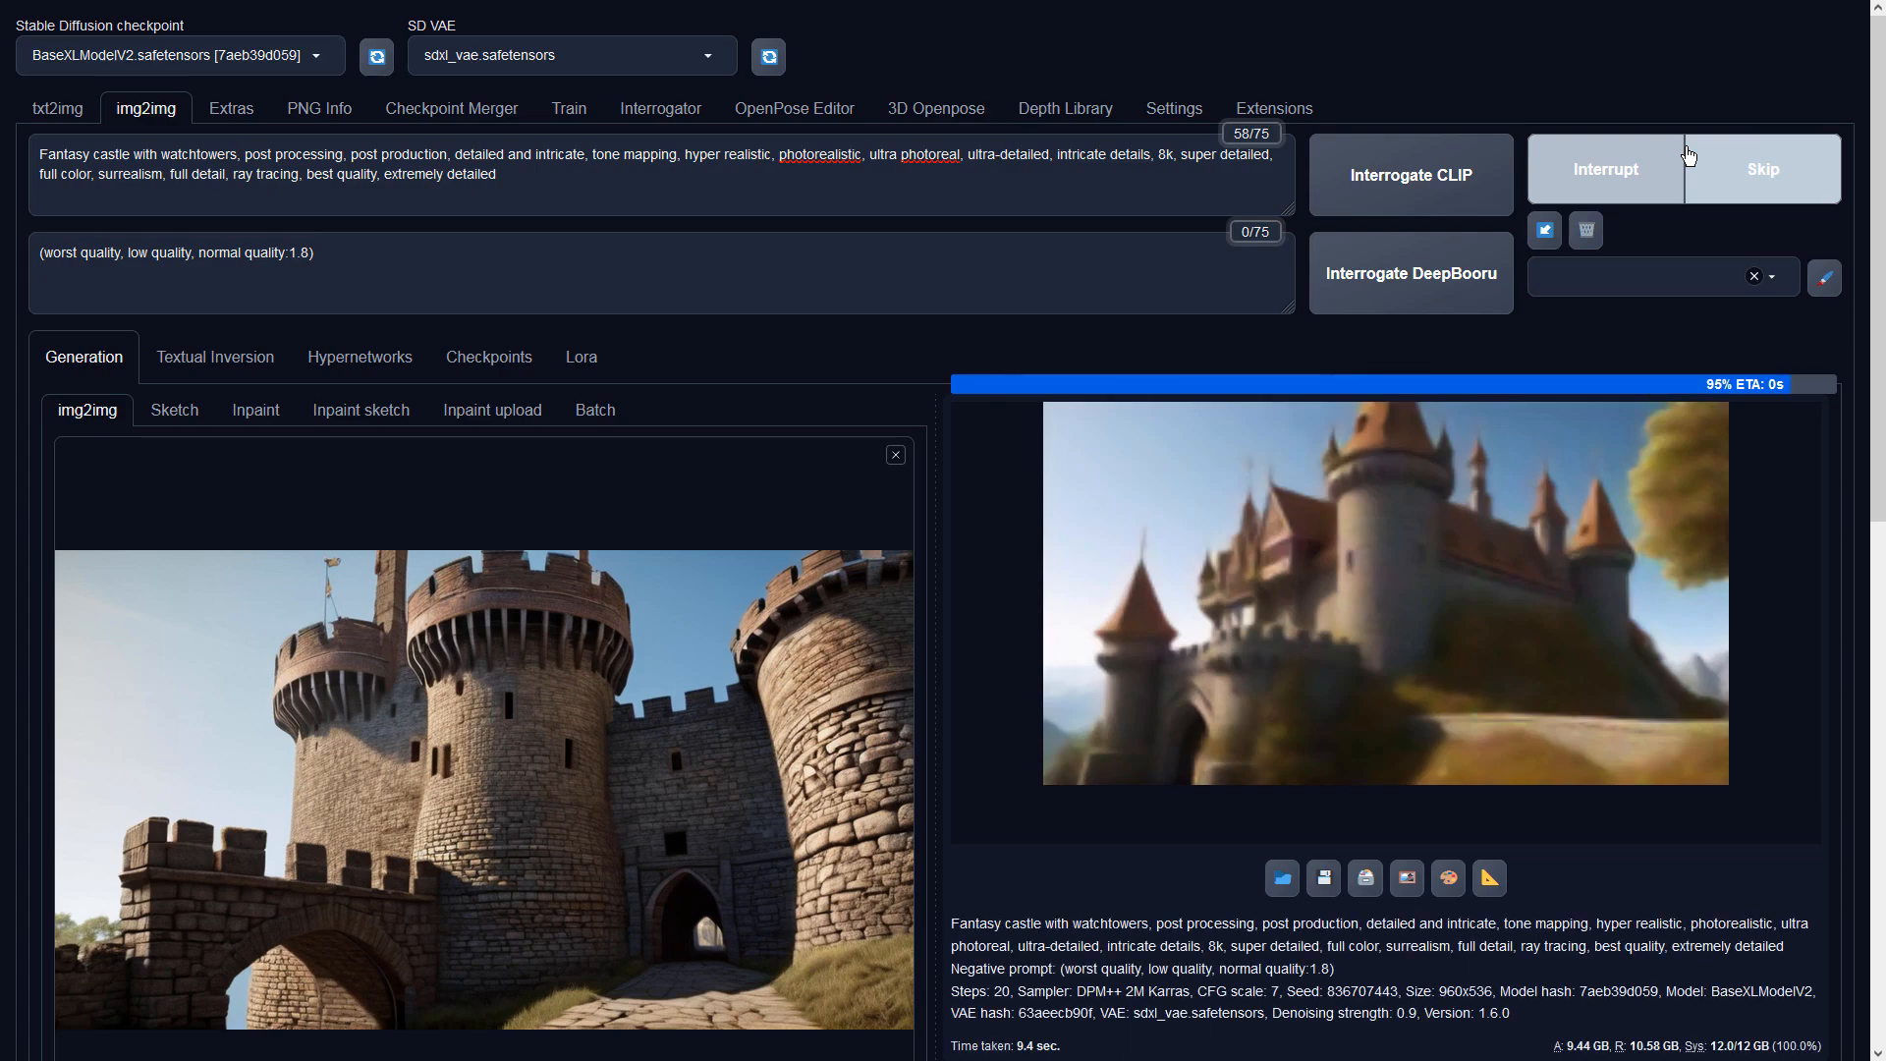
{"action": "left_click", "coordinate": [1455, 490]}
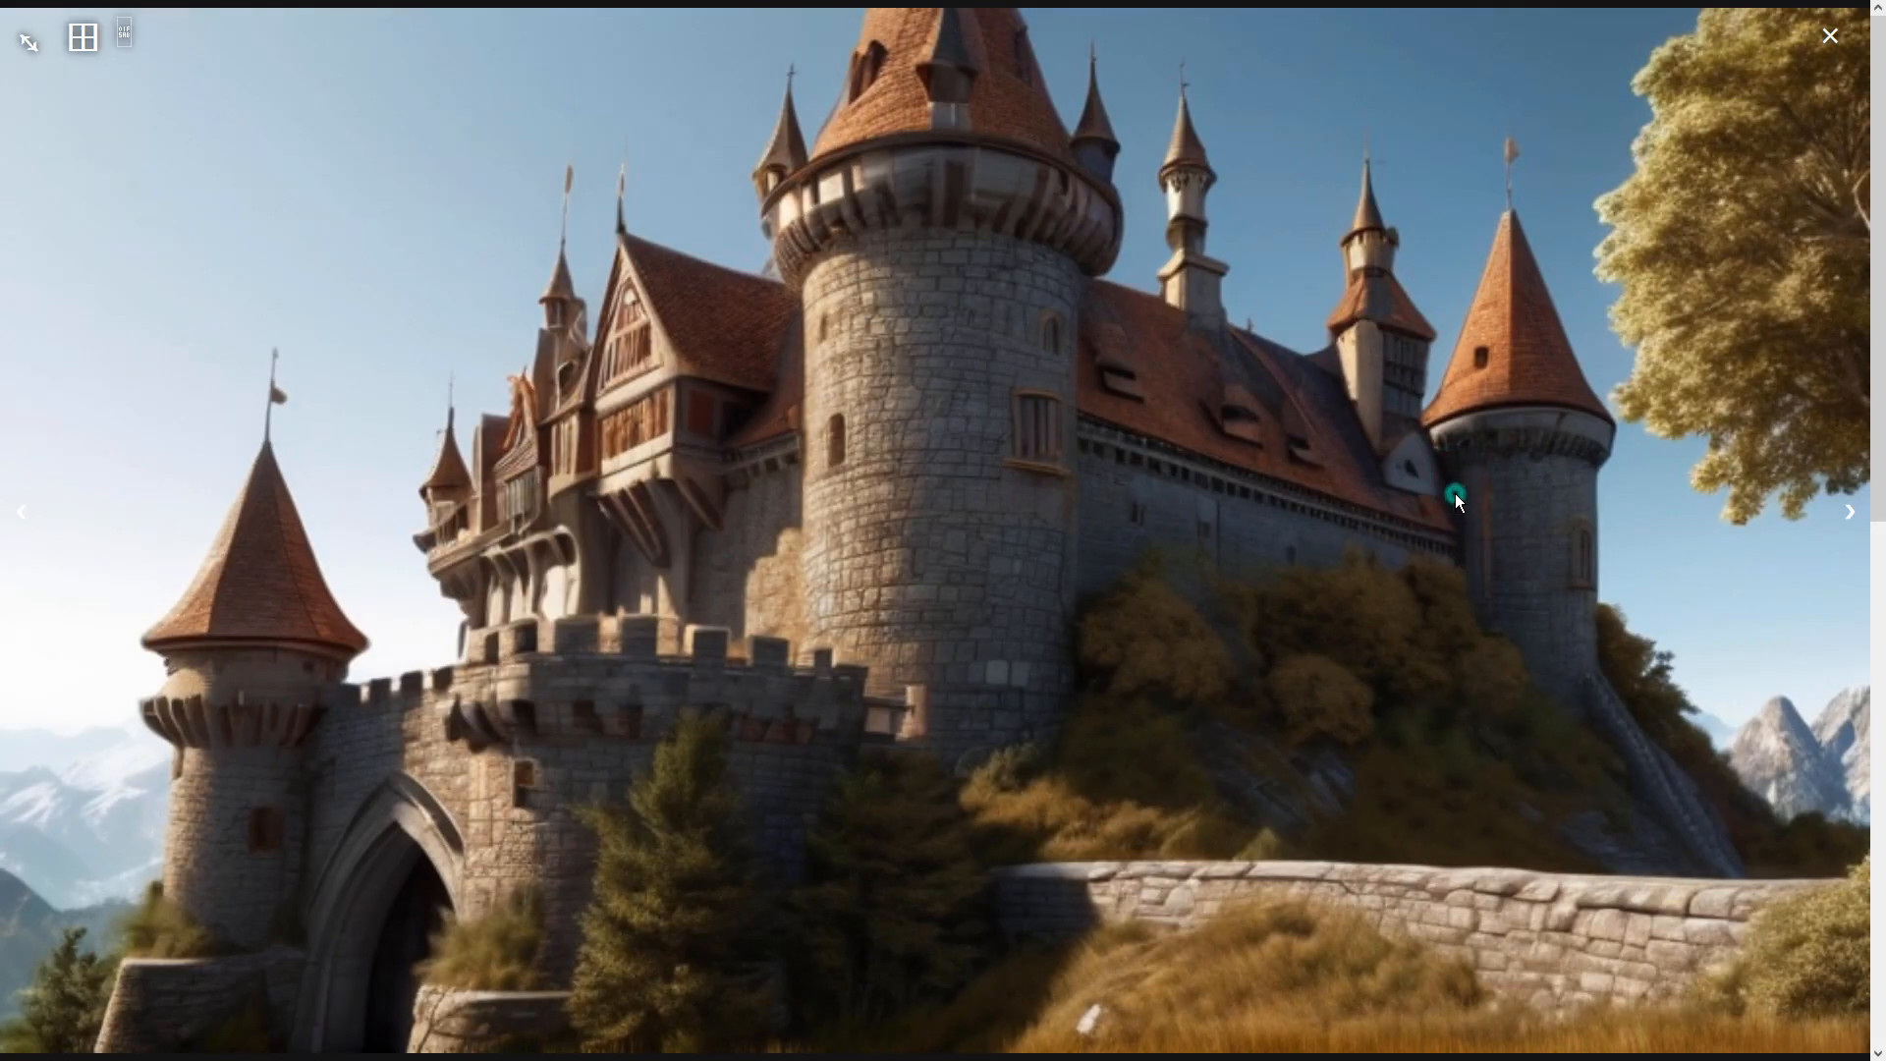
{"action": "left_click", "coordinate": [1454, 493]}
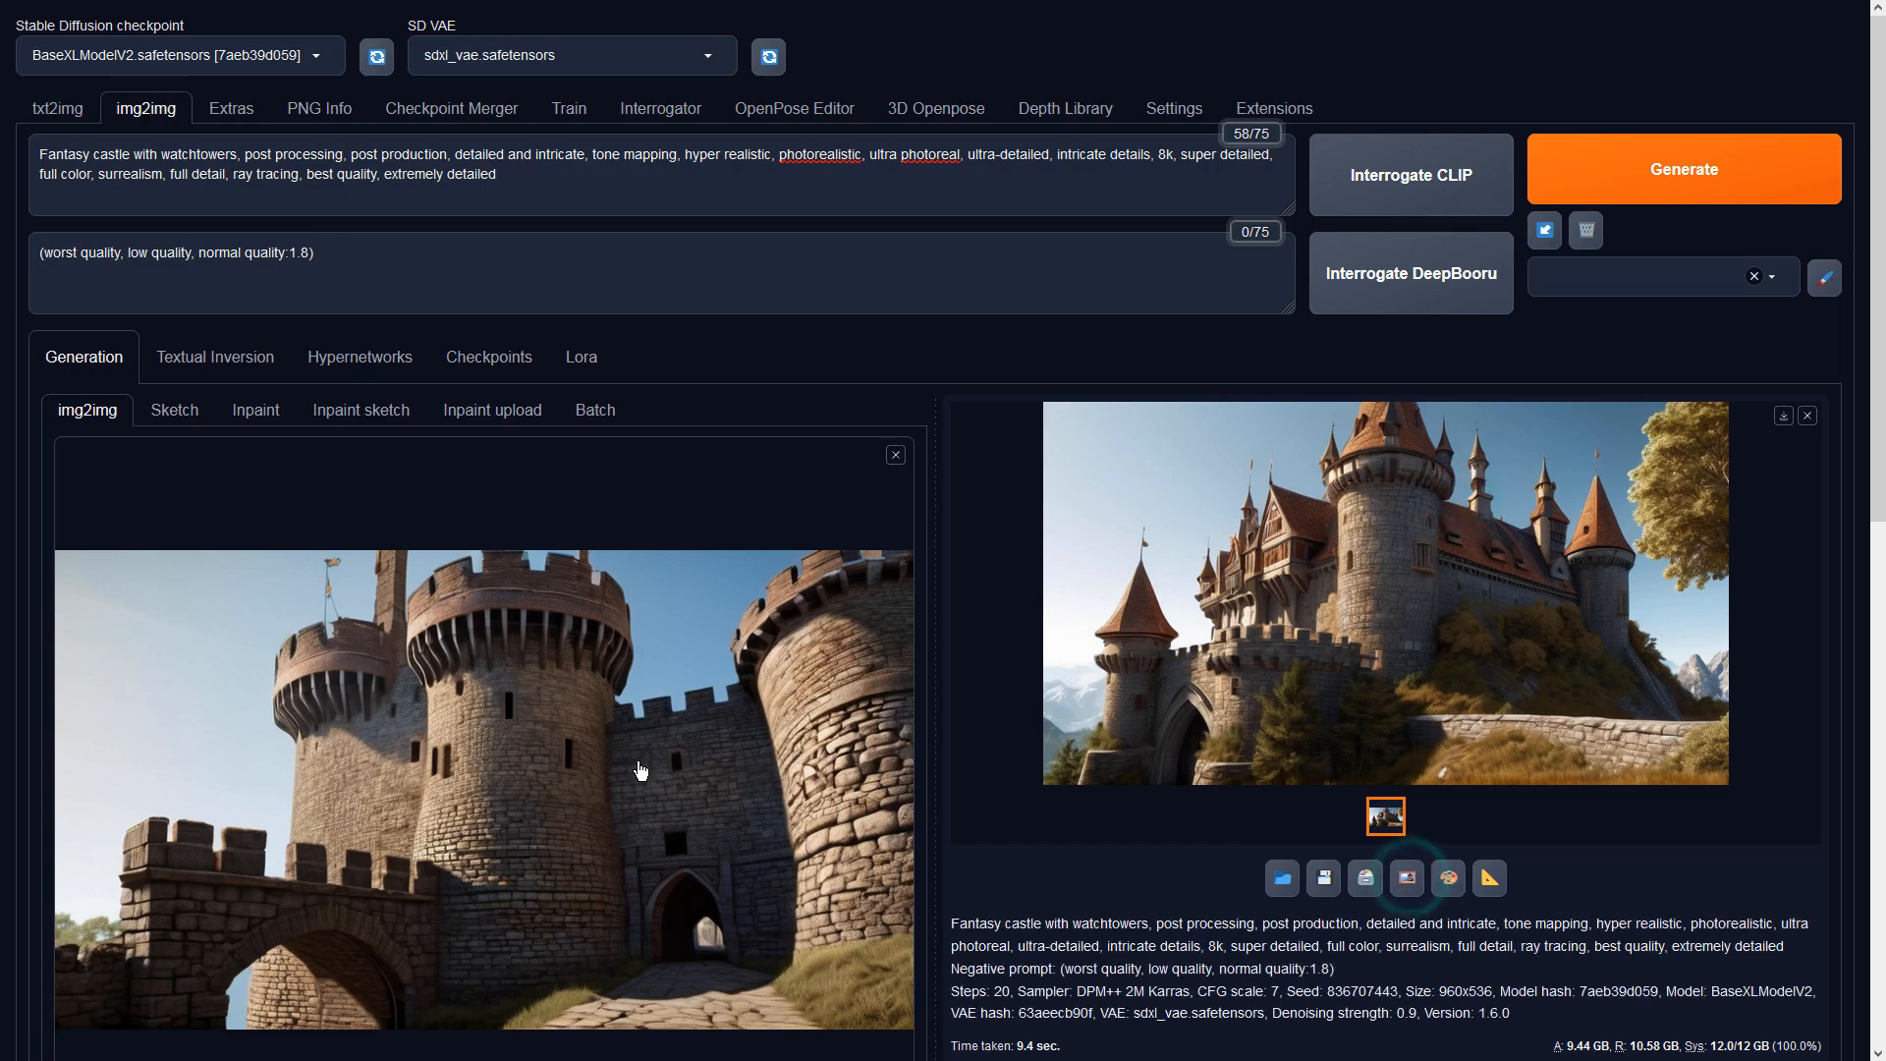
Step: Set the img2img sampling steps to 40
{"action": "scroll", "coordinate": [440, 497], "scroll_direction": "down", "scroll_amount": 1}
{"action": "scroll", "coordinate": [440, 497], "scroll_direction": "down", "scroll_amount": 4}
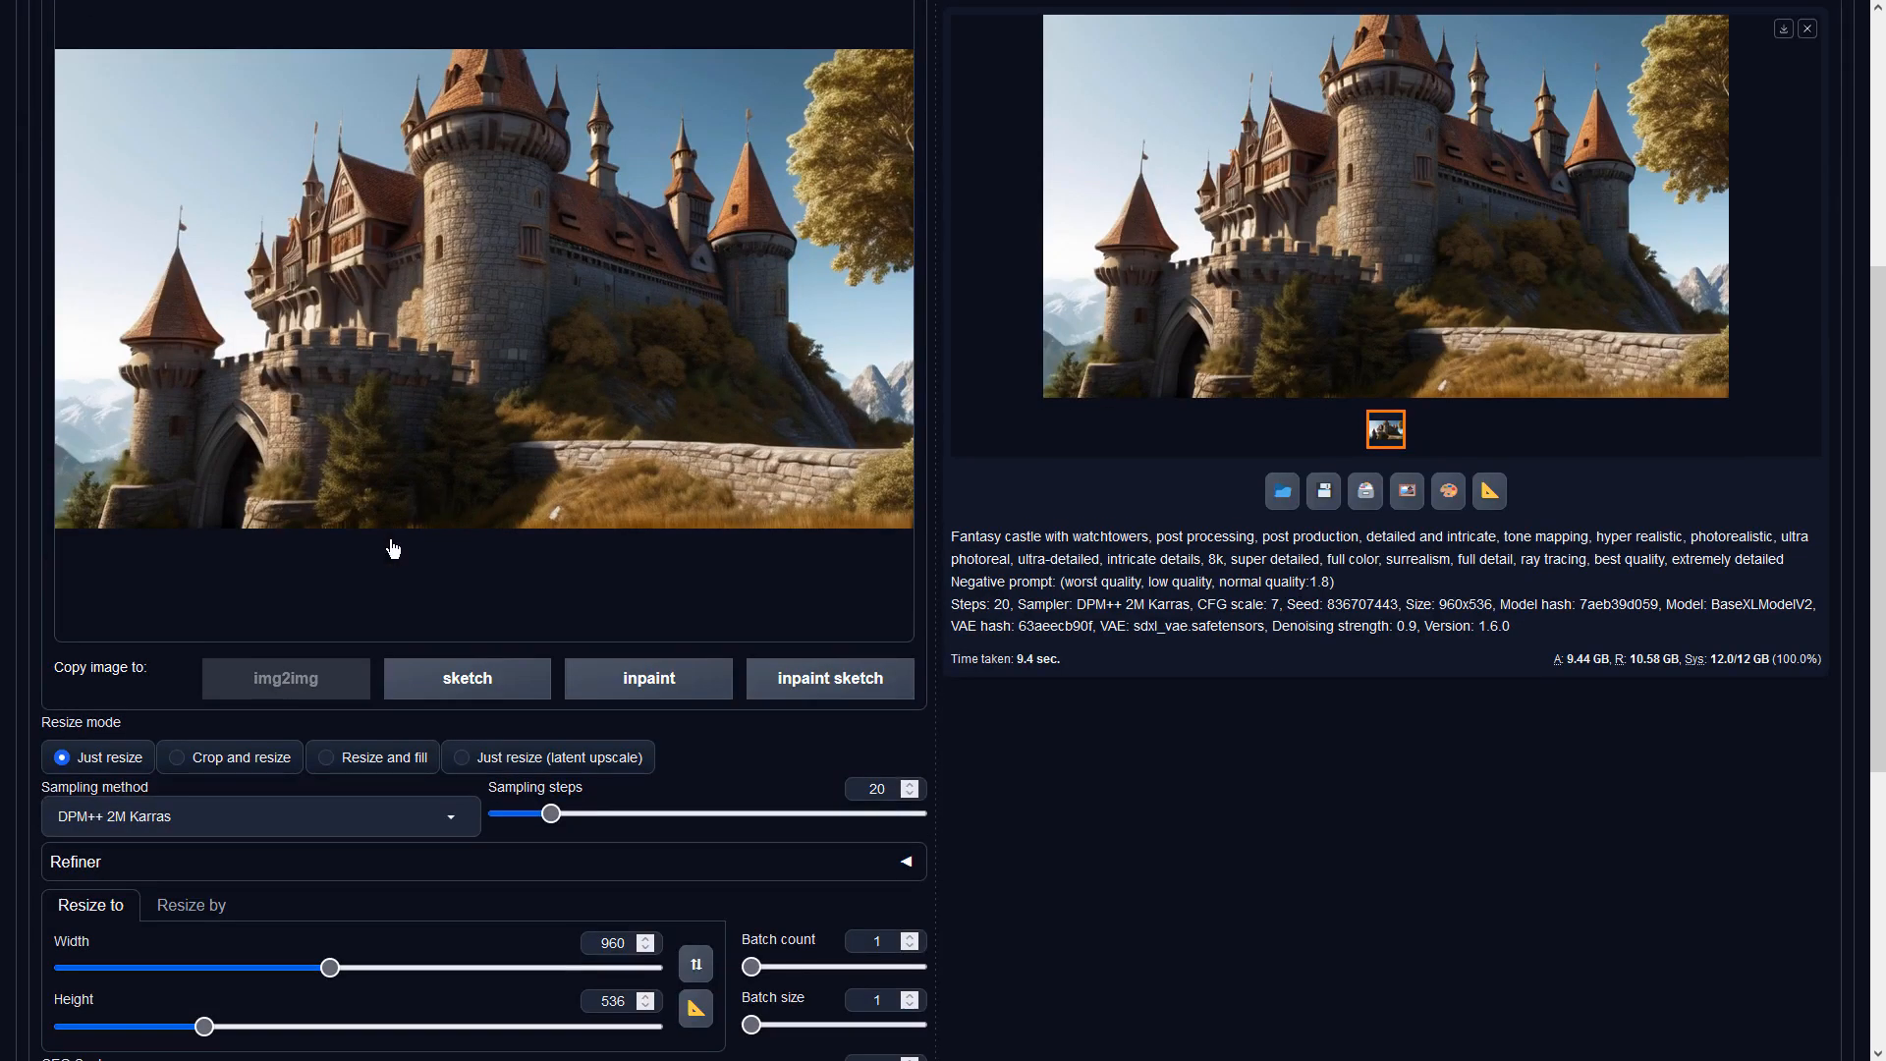
{"action": "left_click_drag", "start_coordinate": [551, 814], "coordinate": [607, 818]}
Step: Generate another fantasy castle image with the increased sampling steps, view it enlarged and close the enlarged view
{"action": "scroll", "coordinate": [1253, 676], "scroll_direction": "up", "scroll_amount": 5}
{"action": "left_click", "coordinate": [1659, 174]}
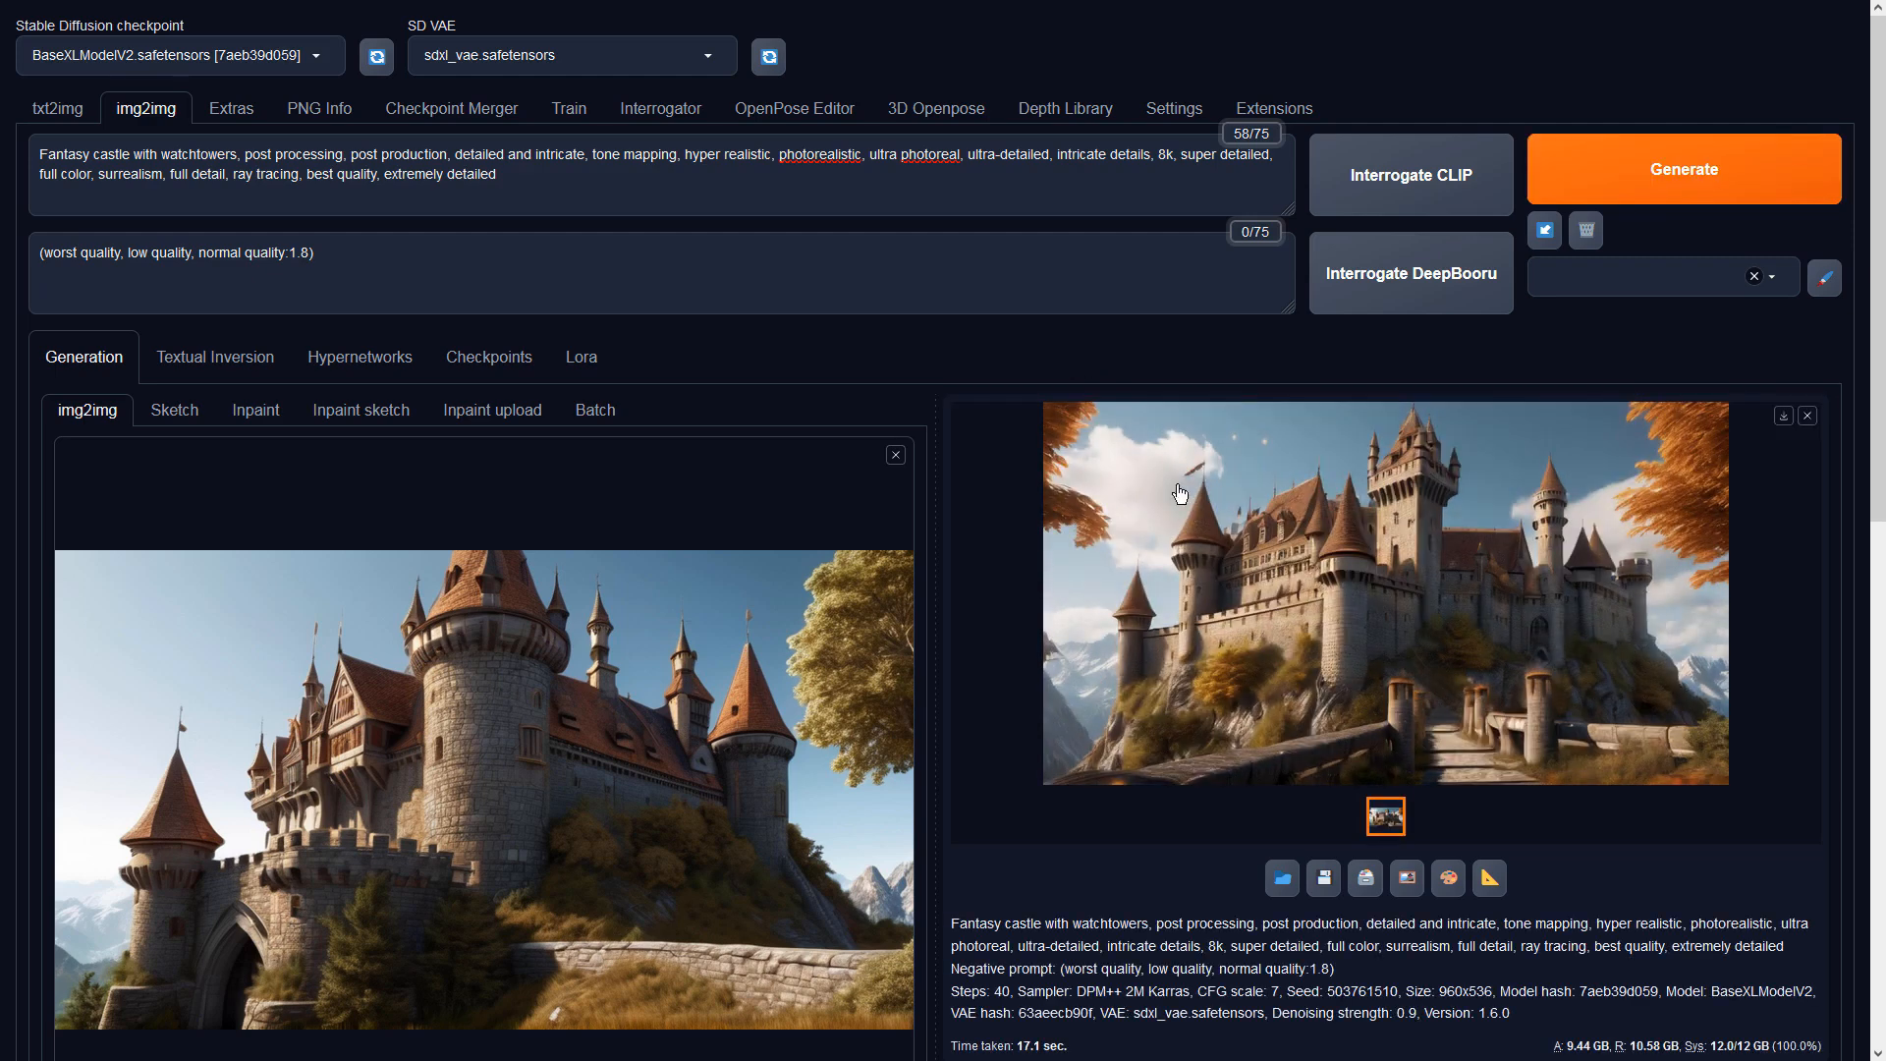
{"action": "left_click", "coordinate": [1412, 744]}
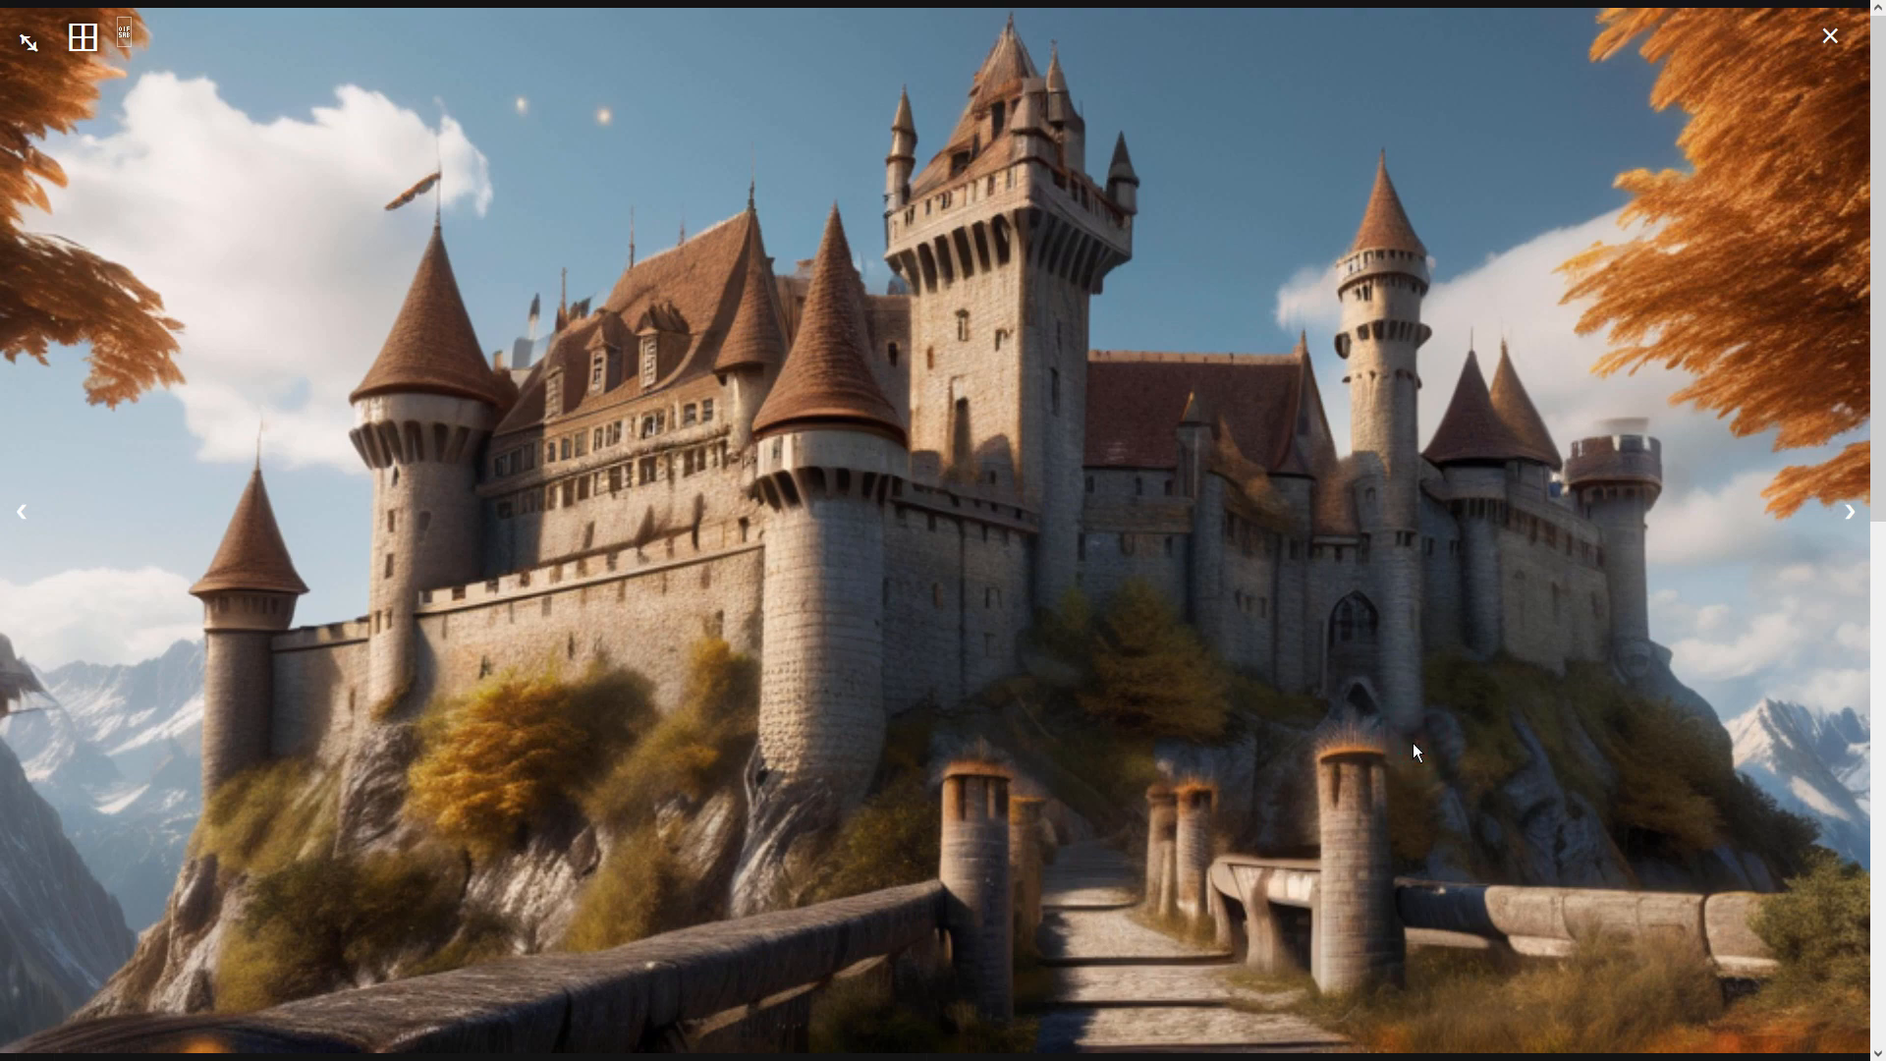
{"action": "left_click", "coordinate": [1412, 742]}
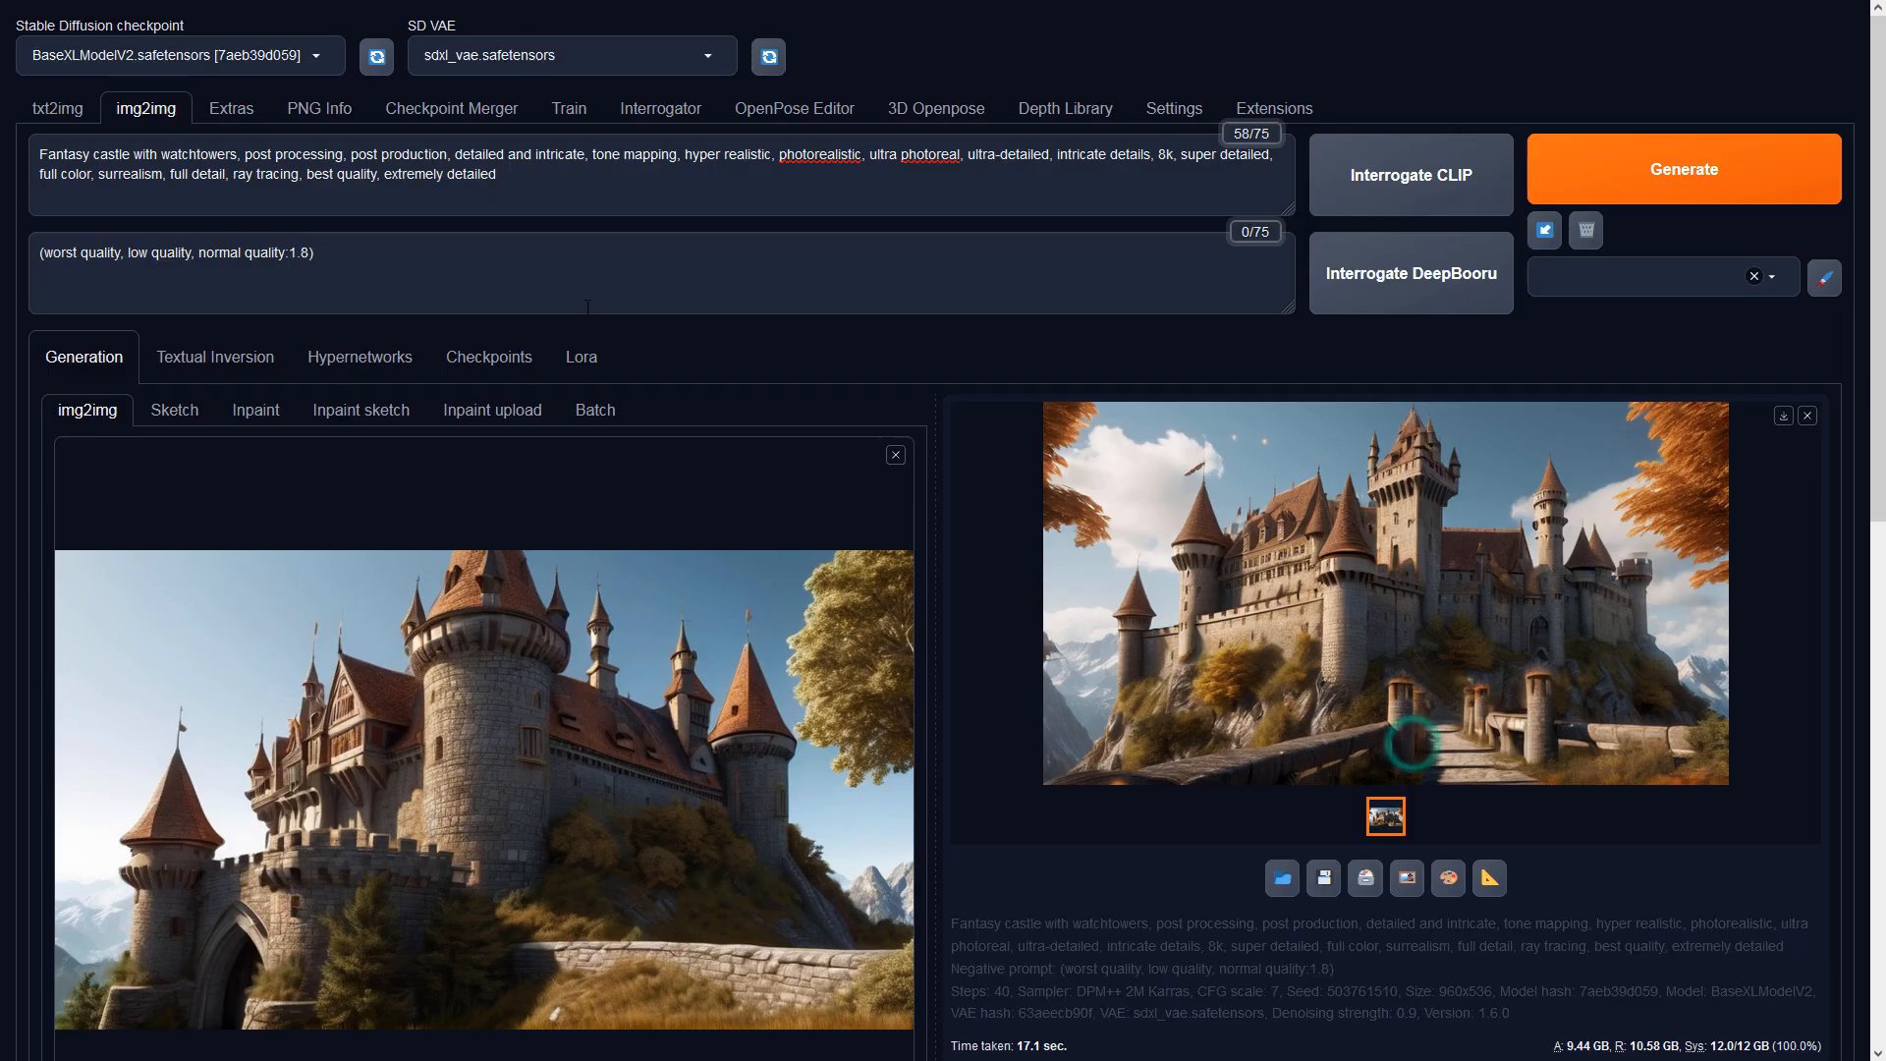
Step: Insert "gothic" before "castle" in the prompt, then generate the image and view it enlarged
{"action": "left_click", "coordinate": [91, 154]}
{"action": "type", "text": "gothic"}
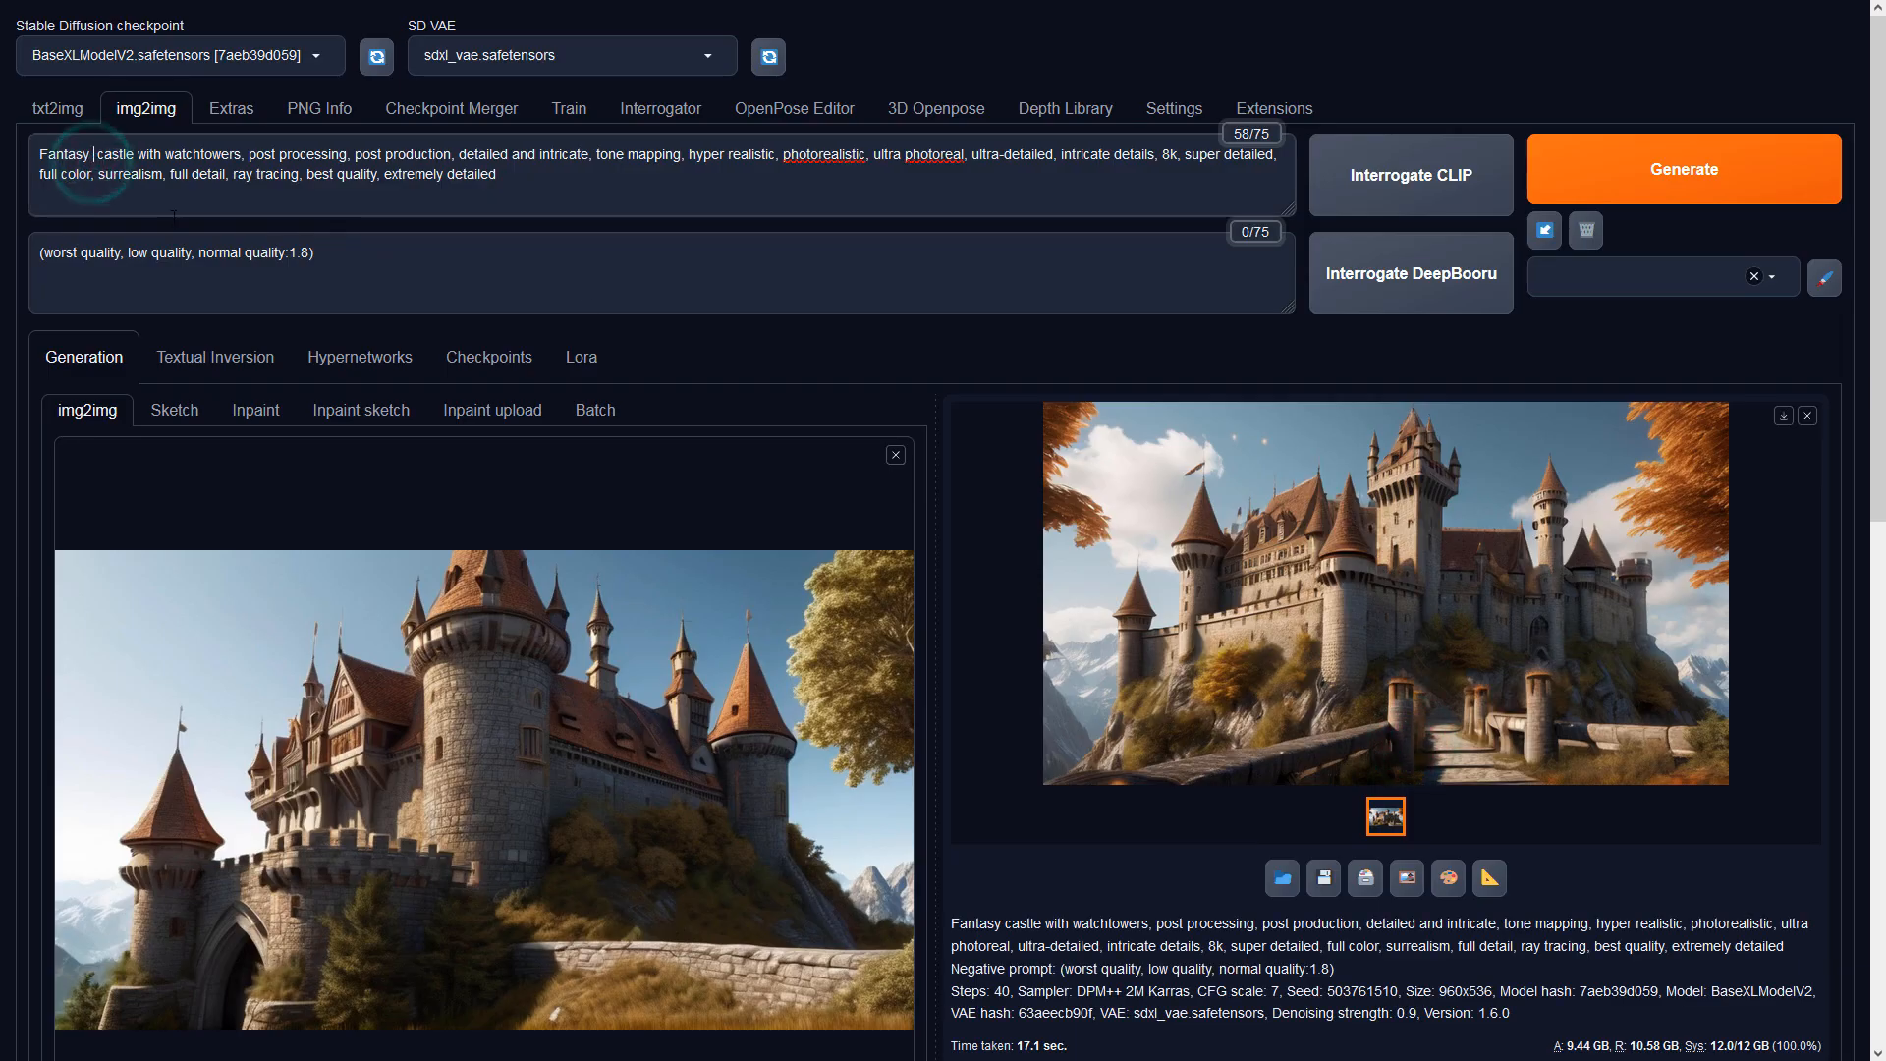
{"action": "left_click", "coordinate": [1577, 175]}
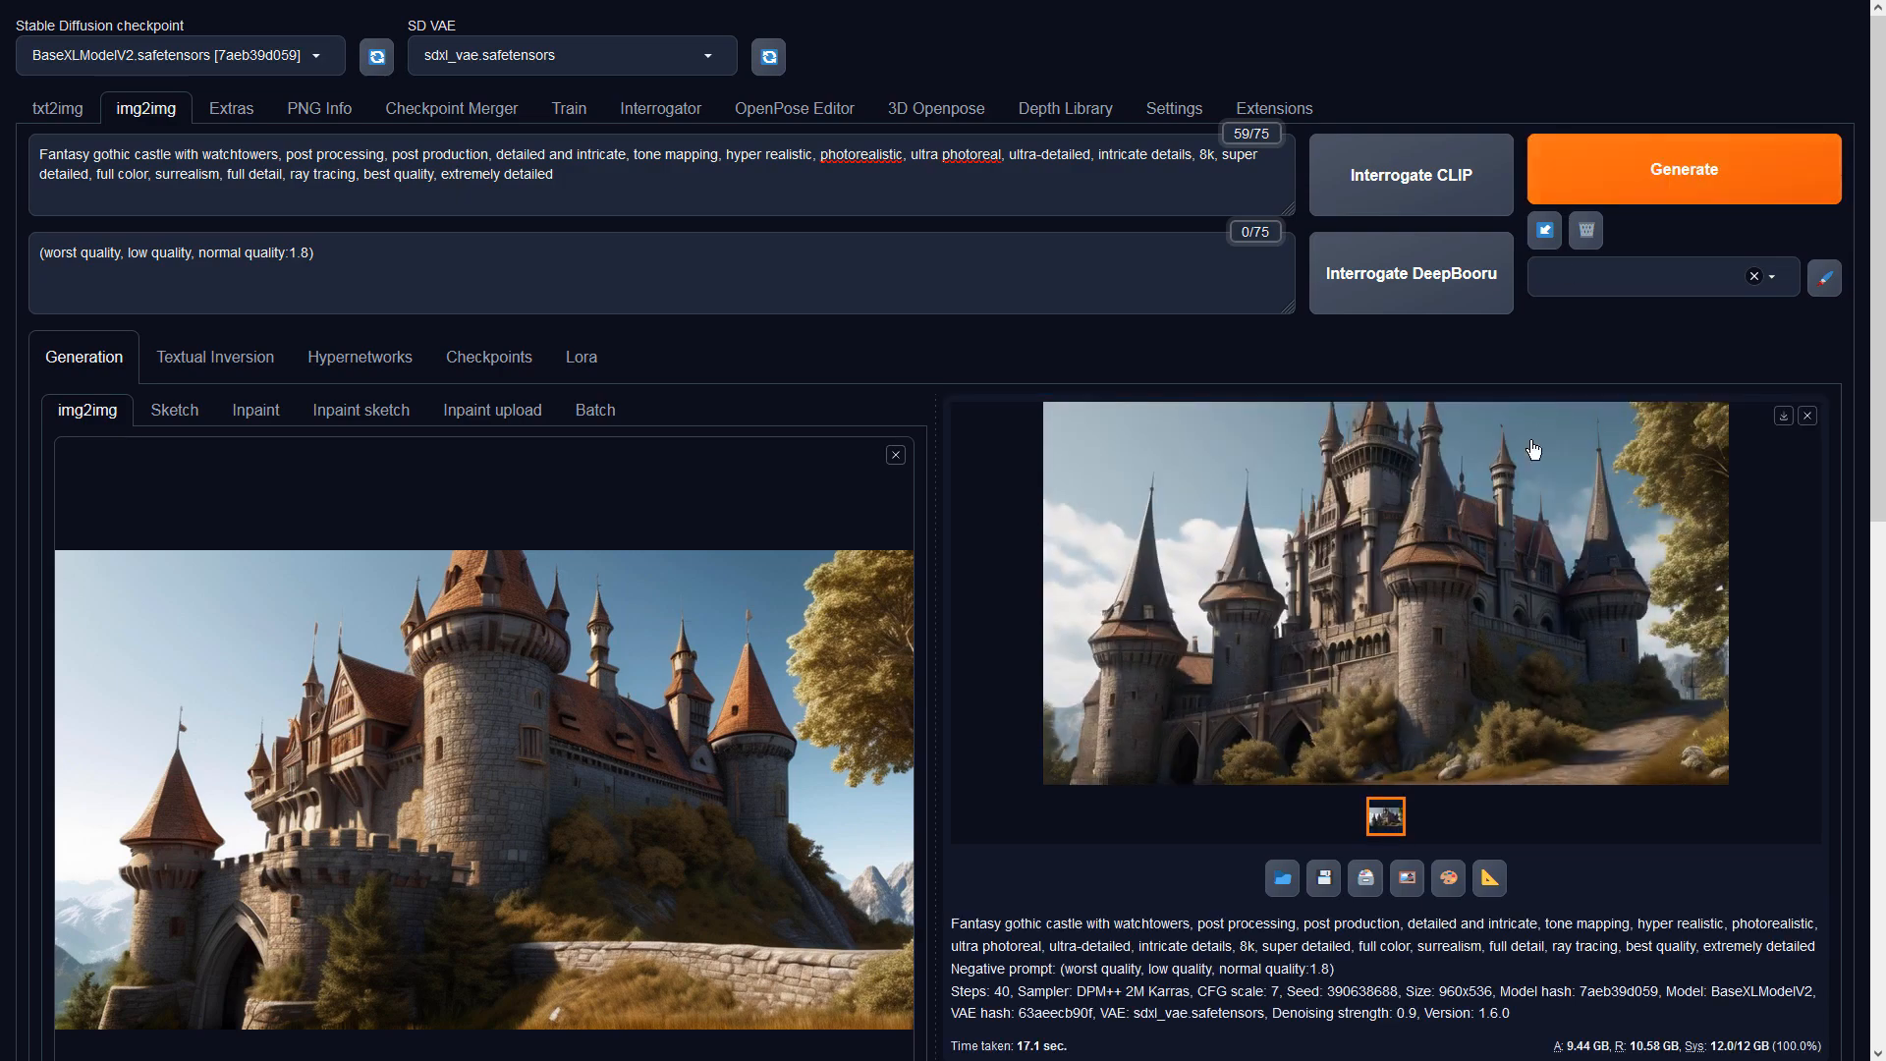
{"action": "left_click", "coordinate": [1515, 535]}
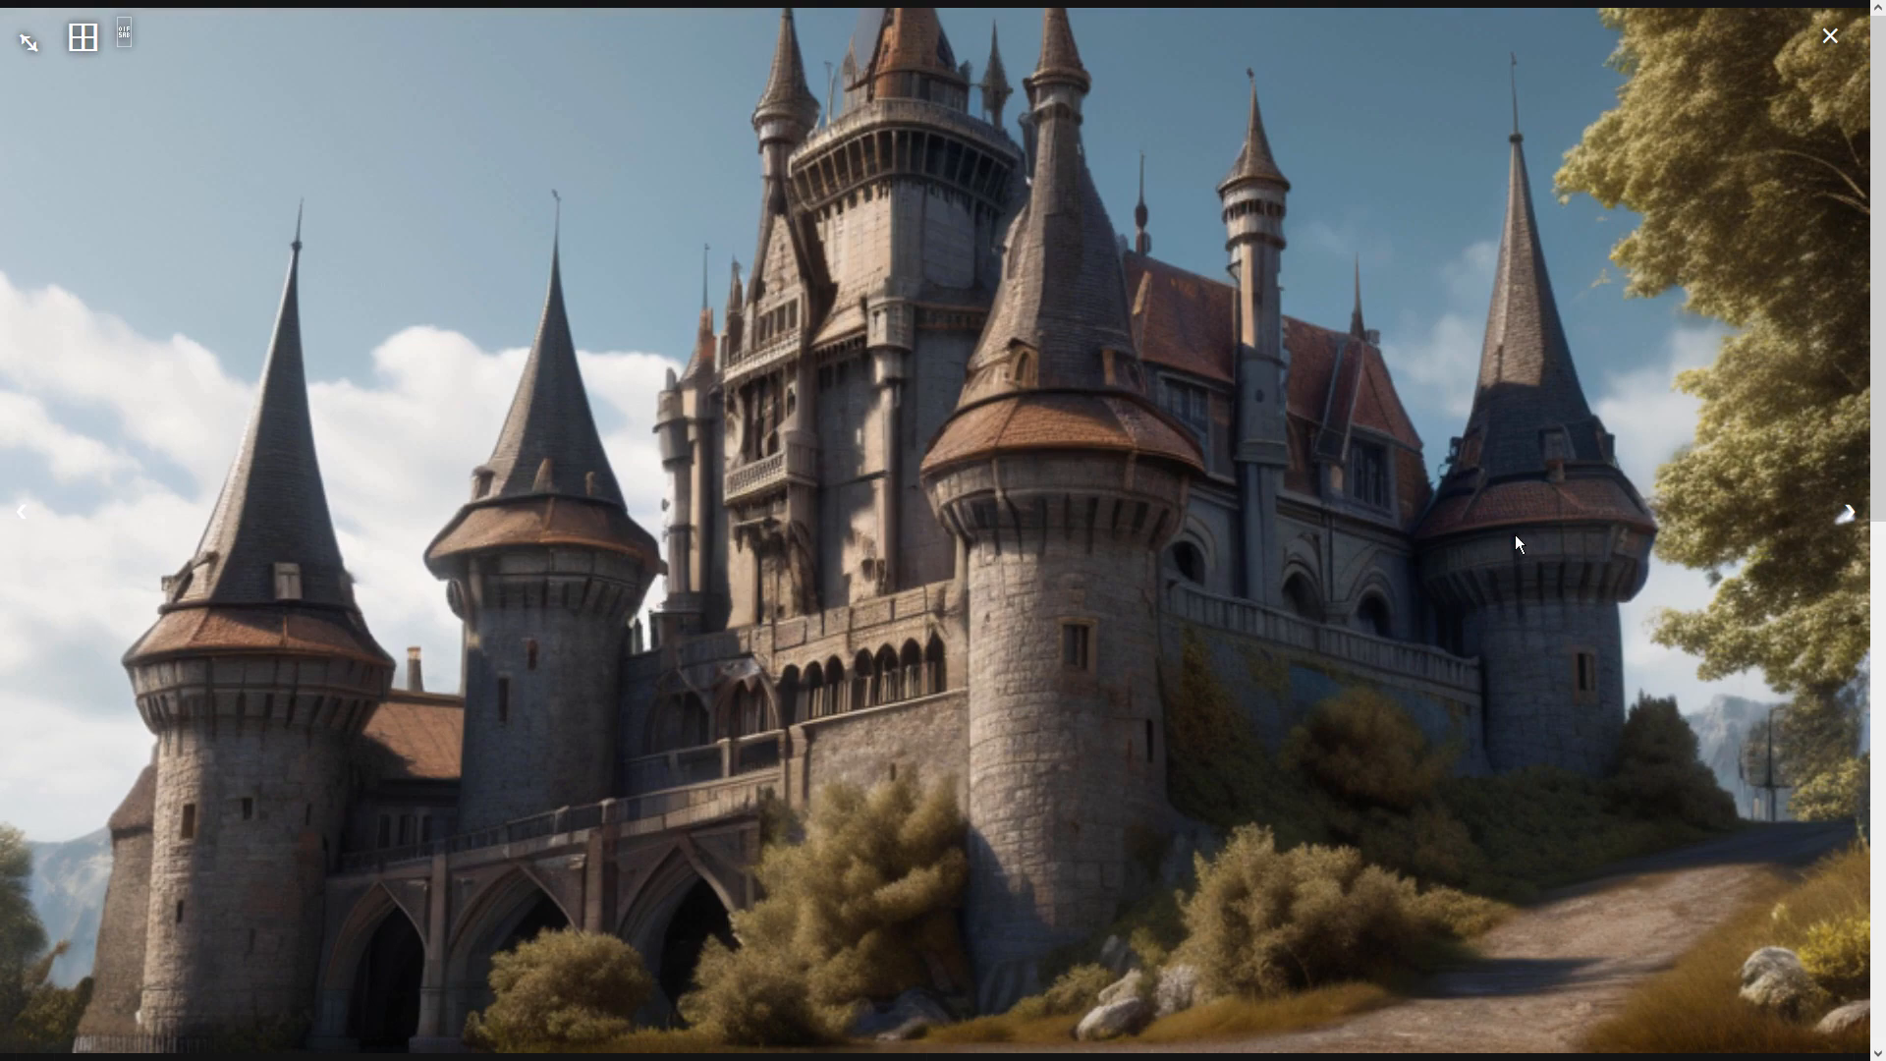
{"action": "left_click", "coordinate": [1514, 534]}
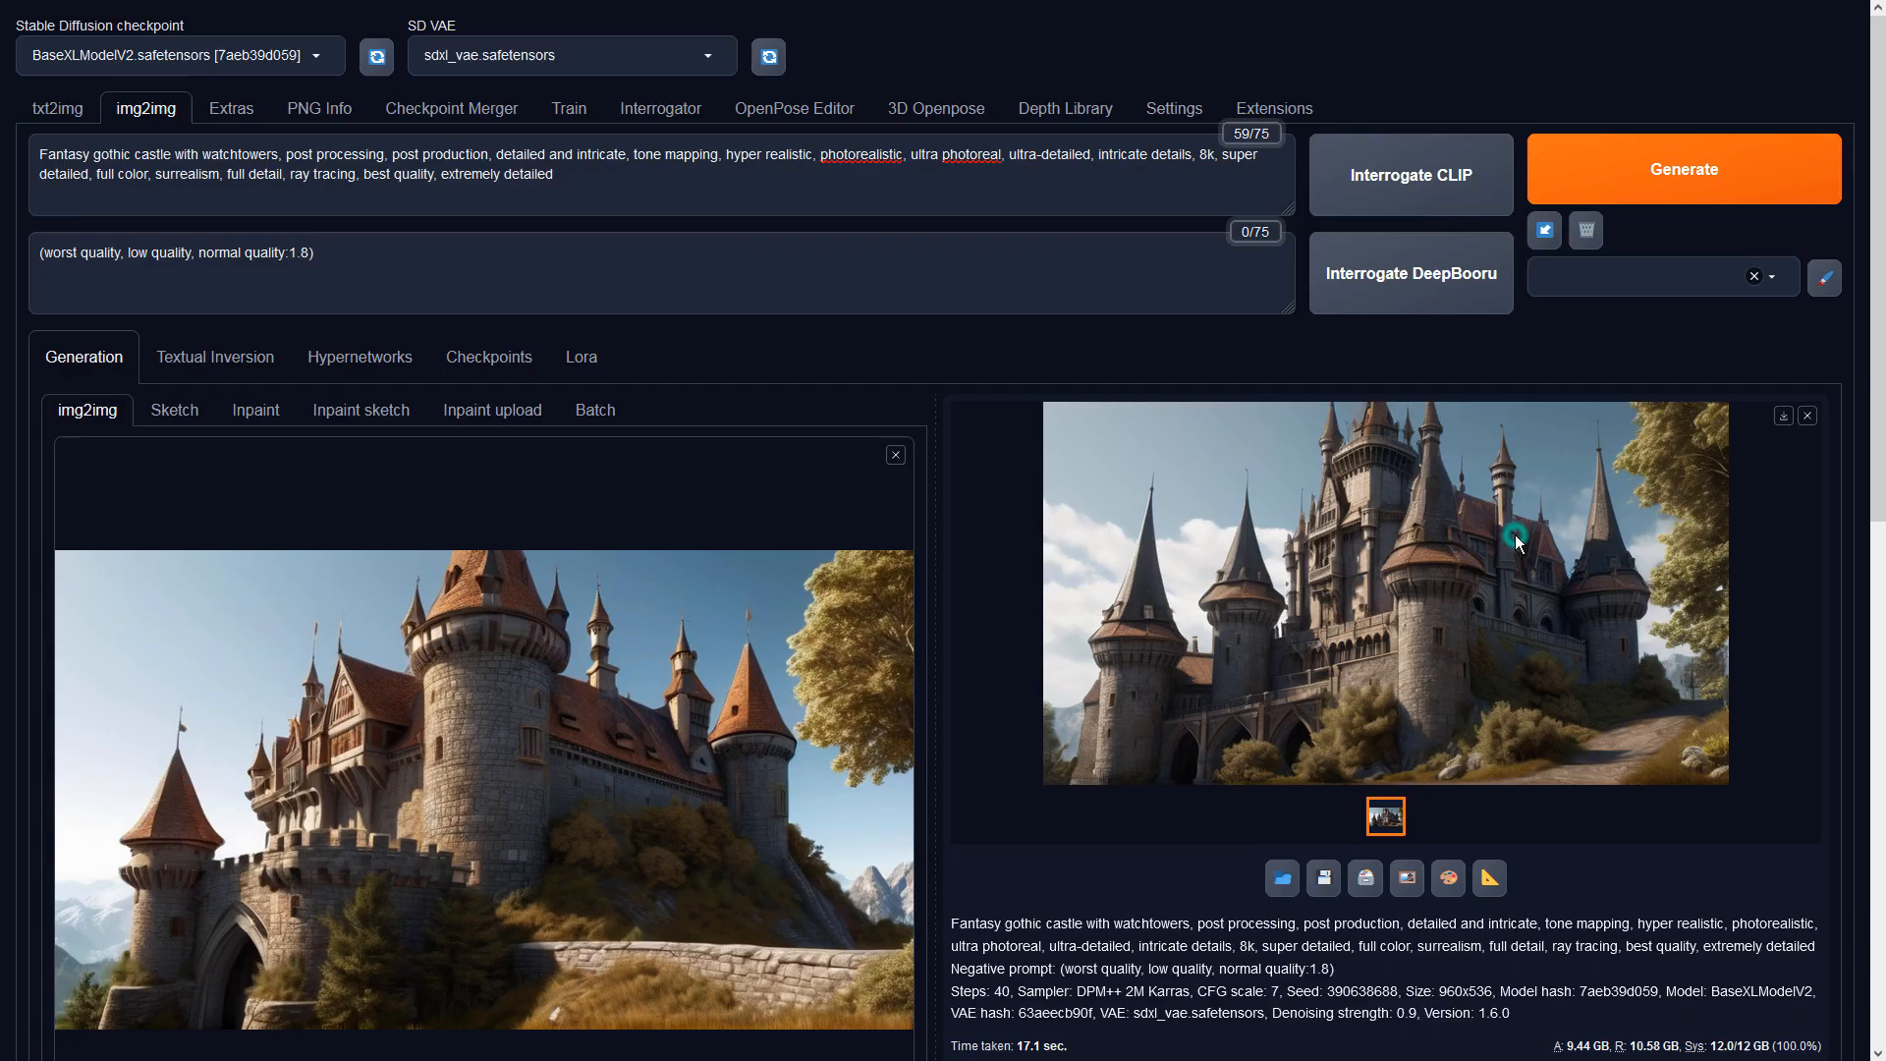
Step: Send the gothic castle image to img2img as the input, generate a new variation and open it enlarged
{"action": "left_click", "coordinate": [1407, 877]}
{"action": "left_click", "coordinate": [1654, 197]}
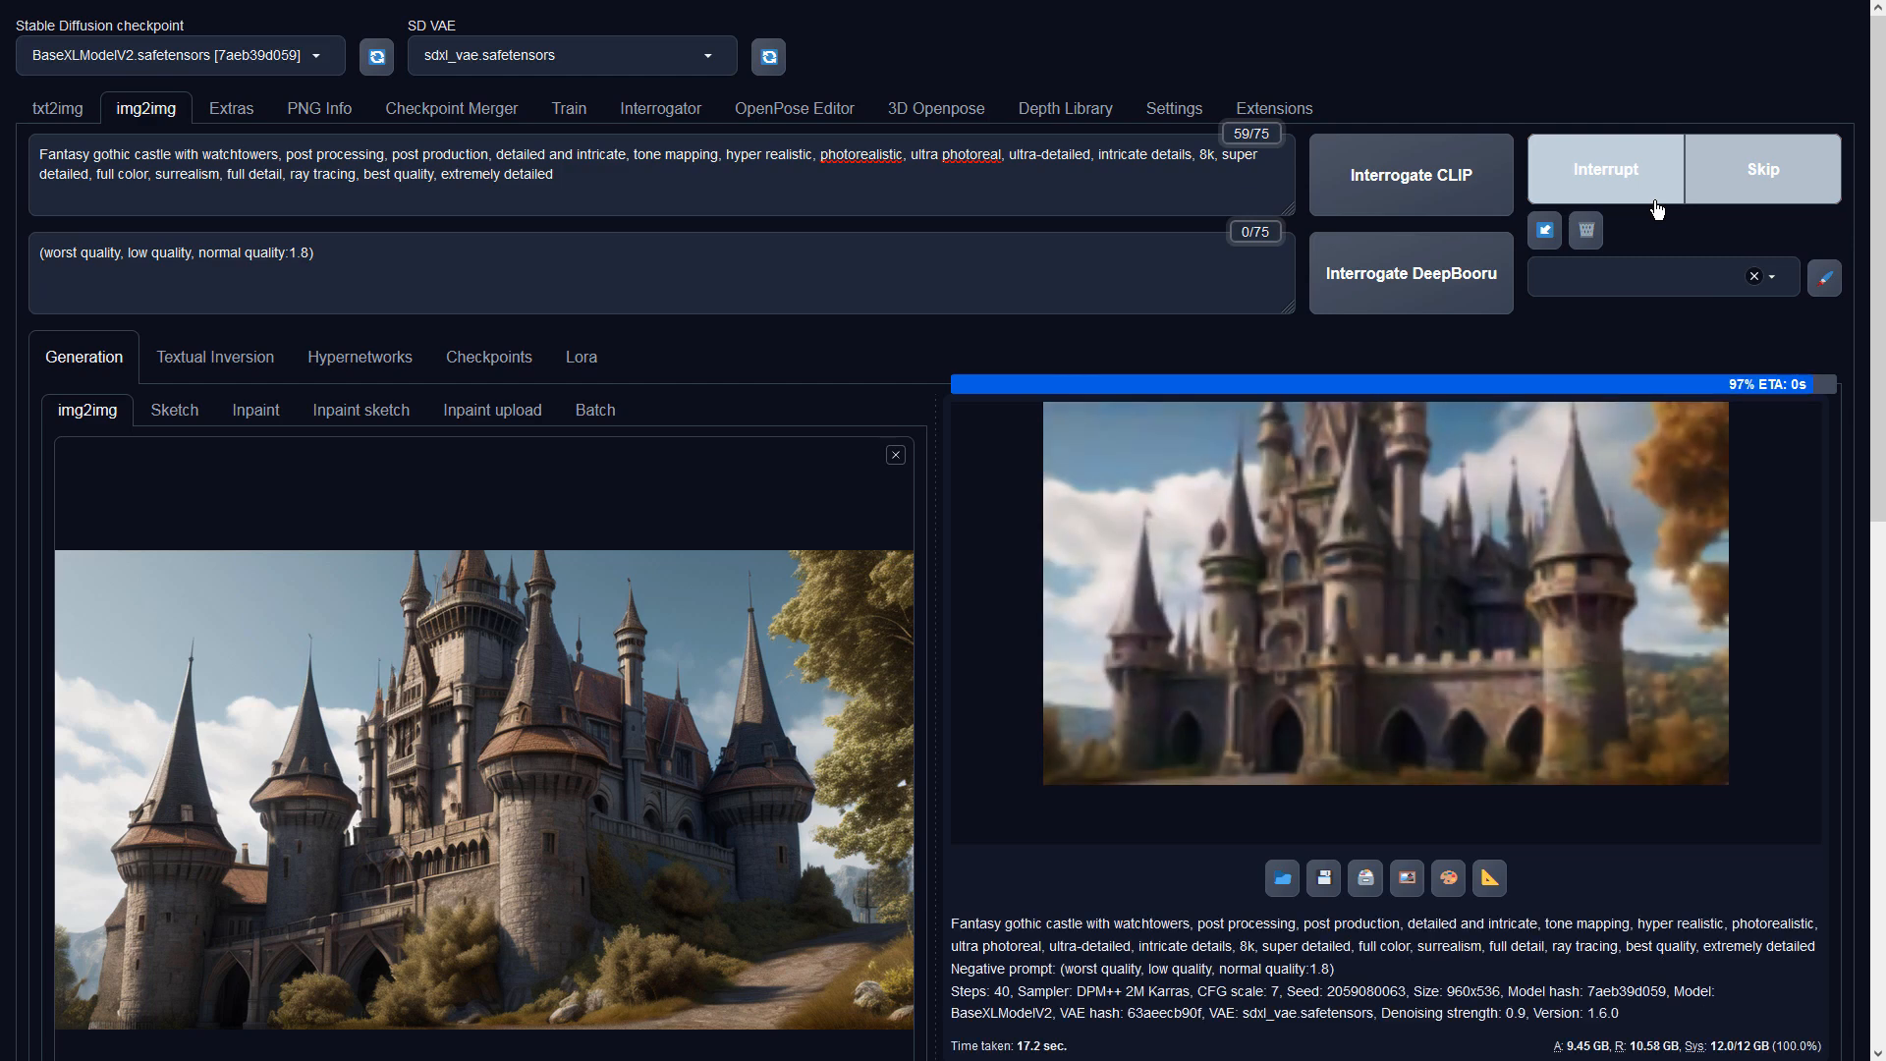
{"action": "left_click", "coordinate": [1591, 488]}
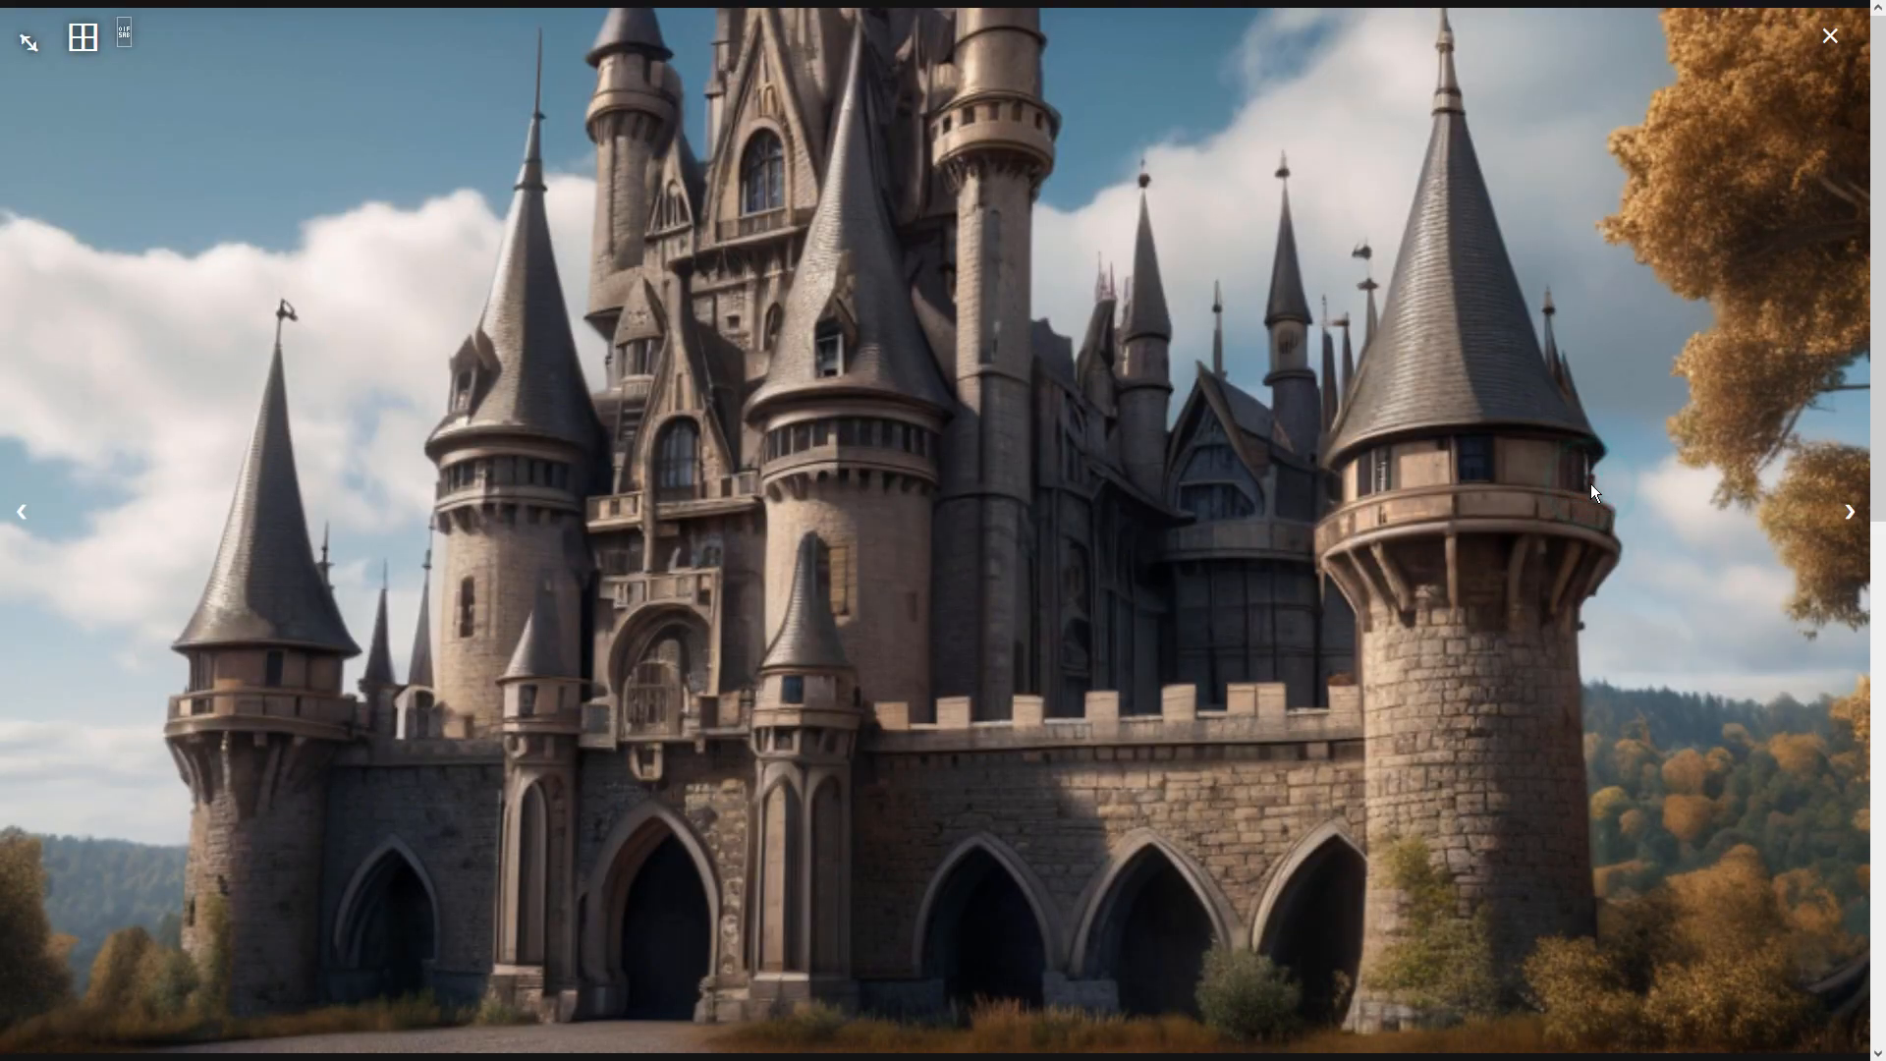